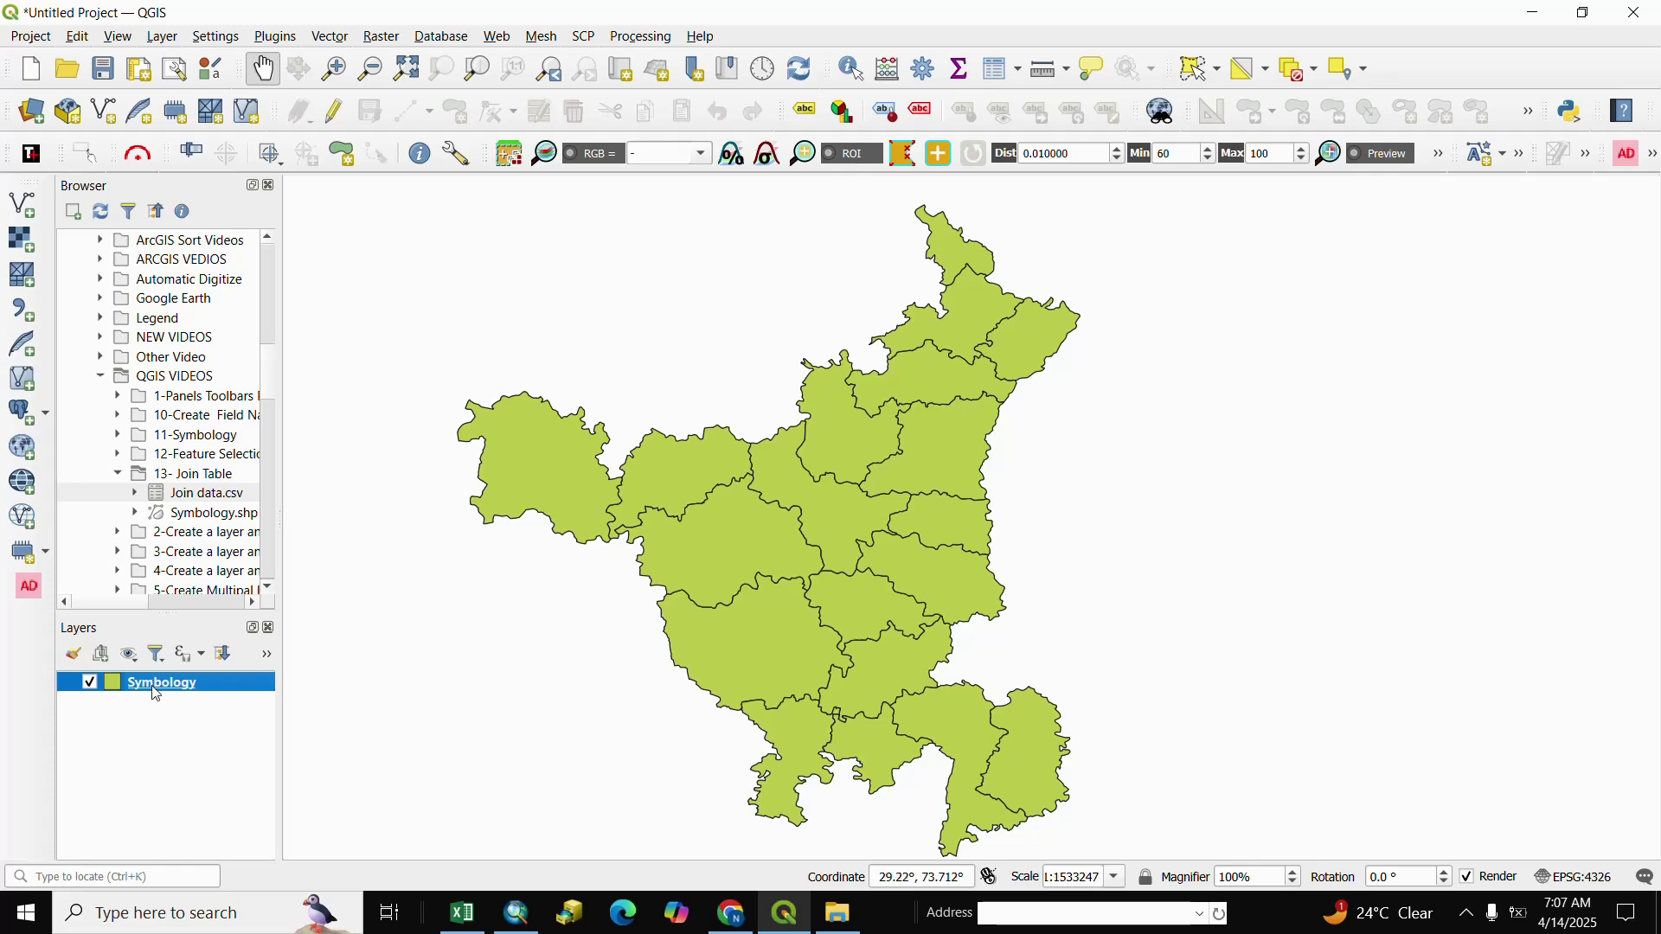
Open the Symbology layer's attribute table and sort the districts by ID_2 in ascending order
click(1003, 70)
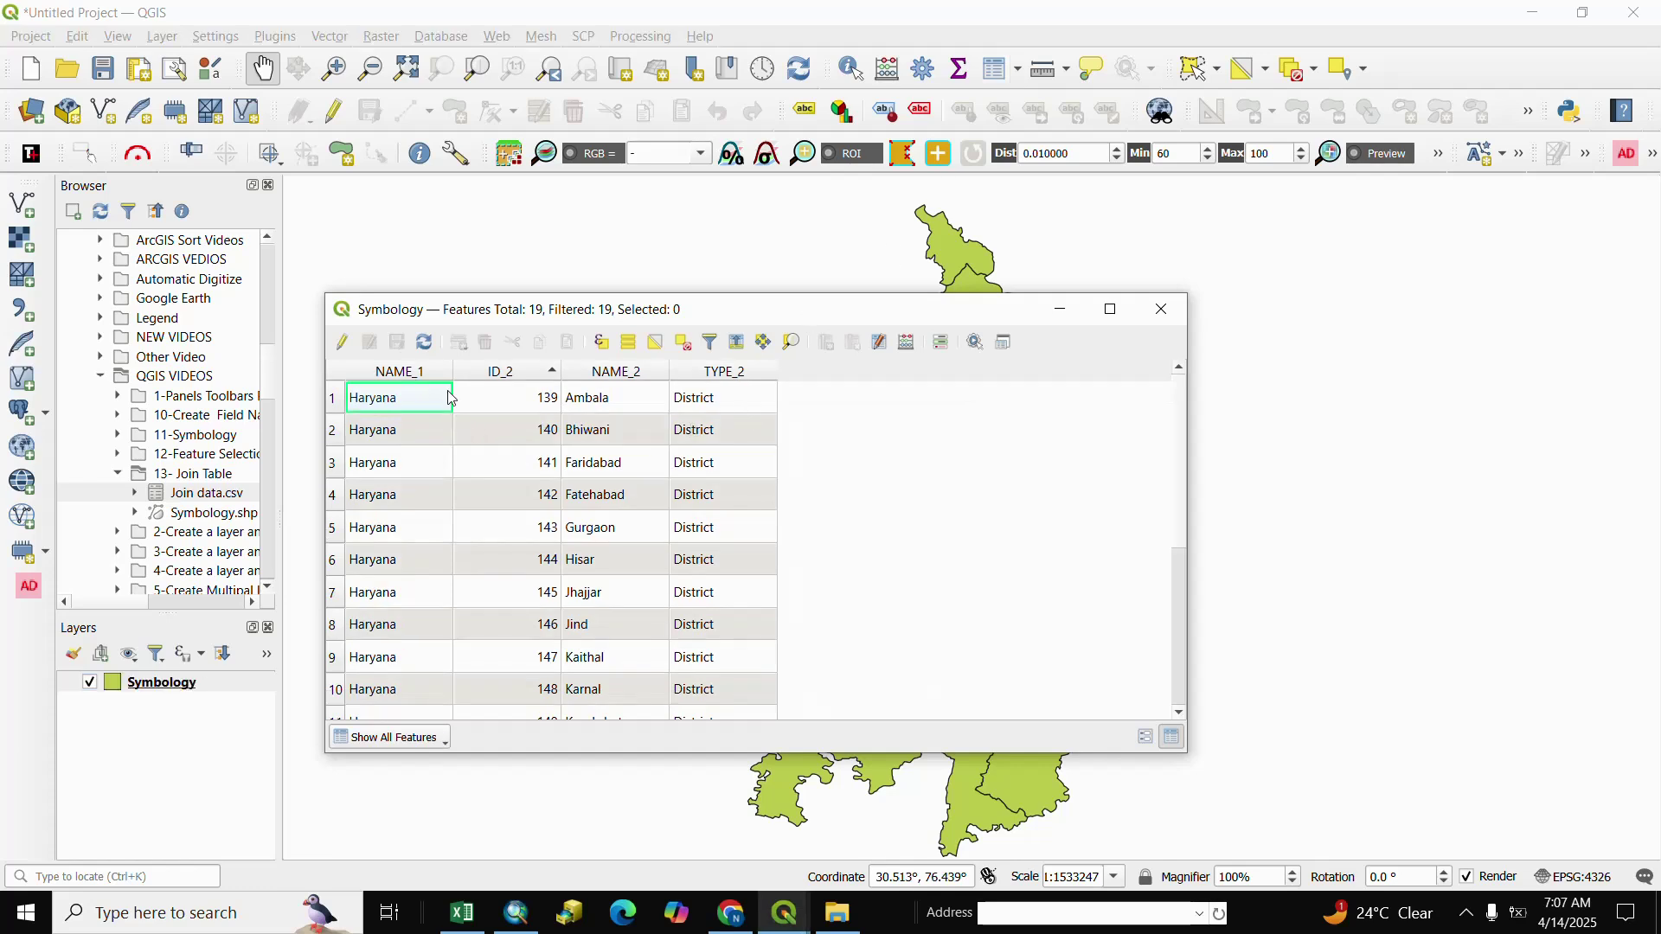
click(499, 379)
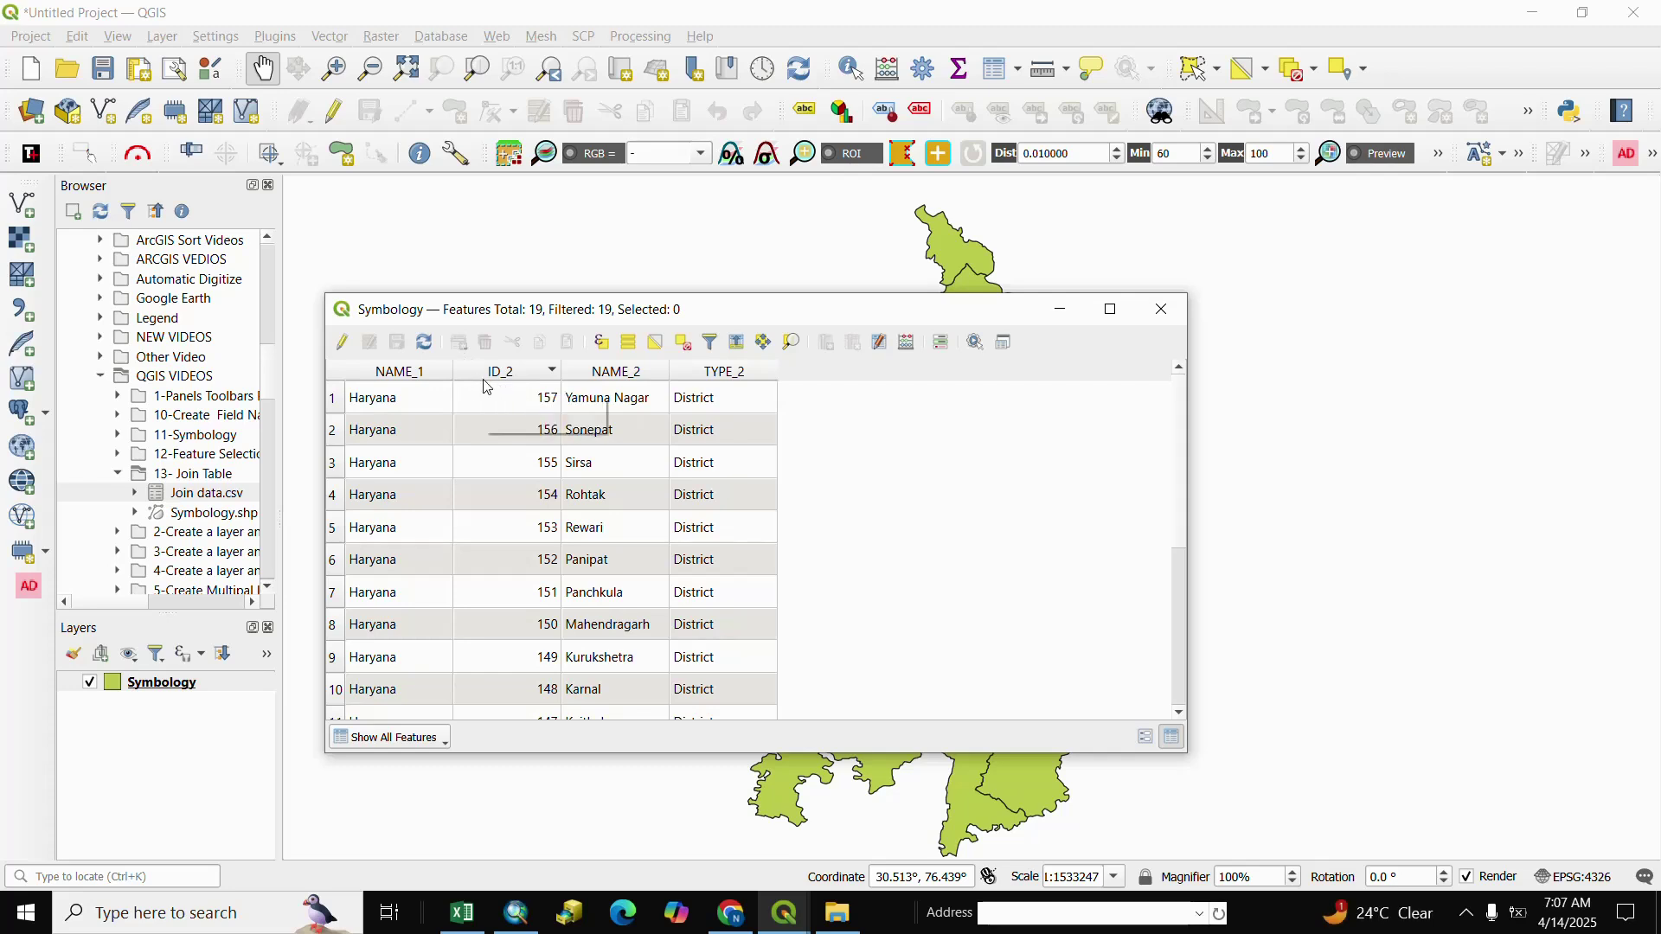
click(486, 374)
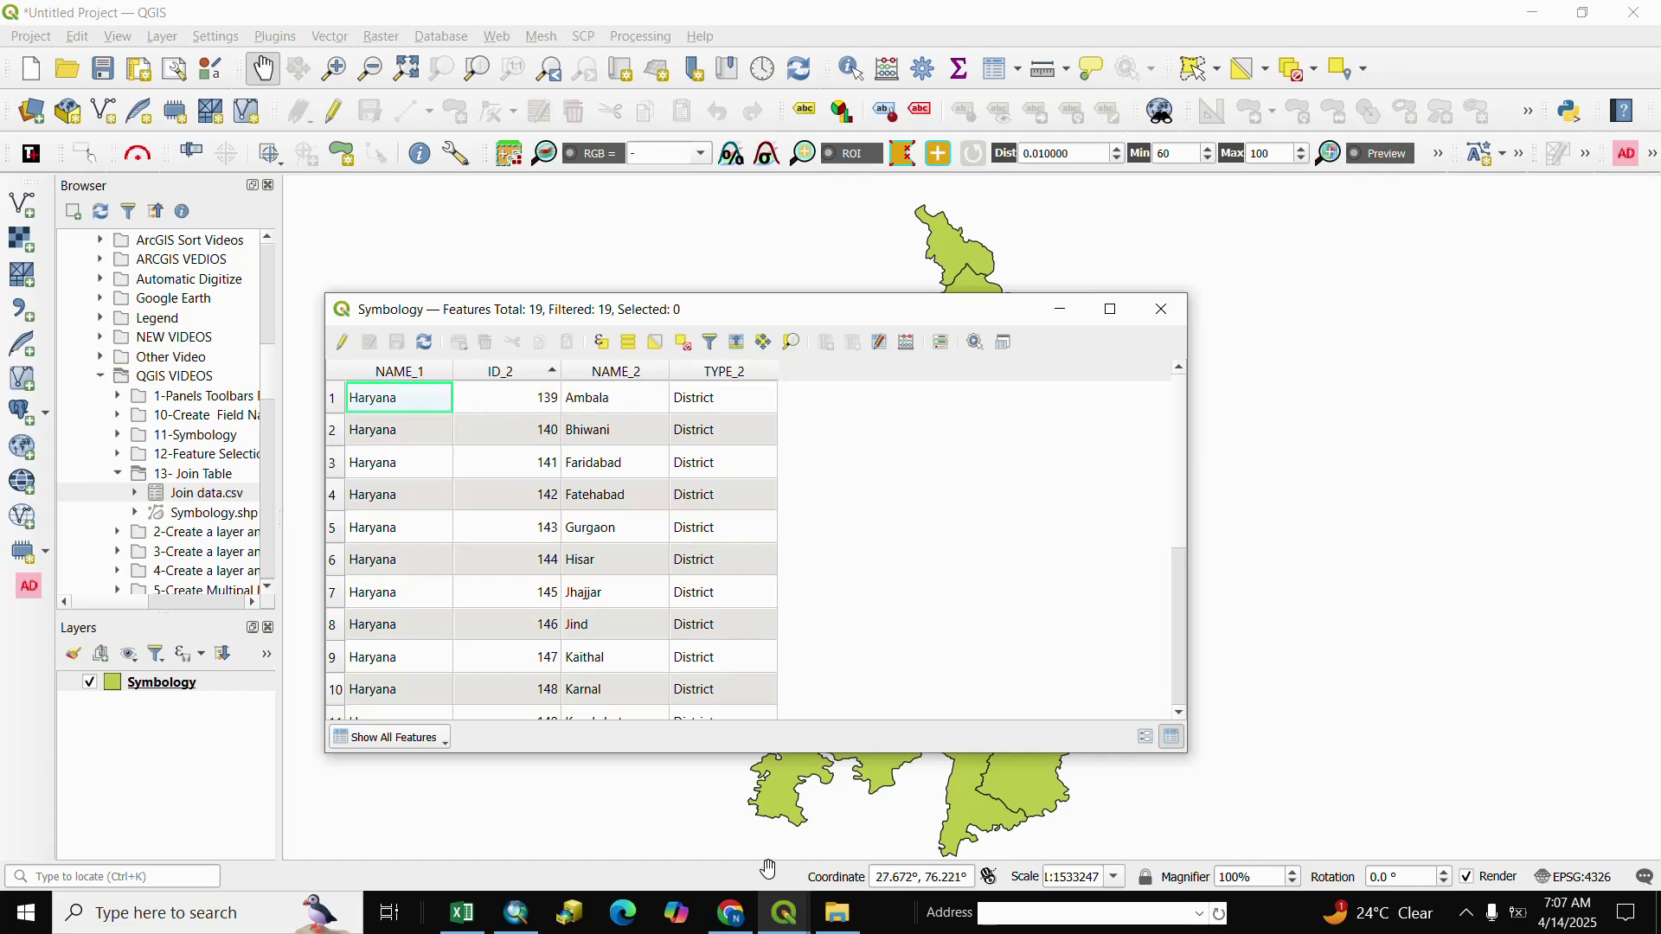
Switch to the Join data sheet in Excel and compare its GISID and NAME_2 columns with ID_2 in QGIS's Symbology attribute table
click(461, 912)
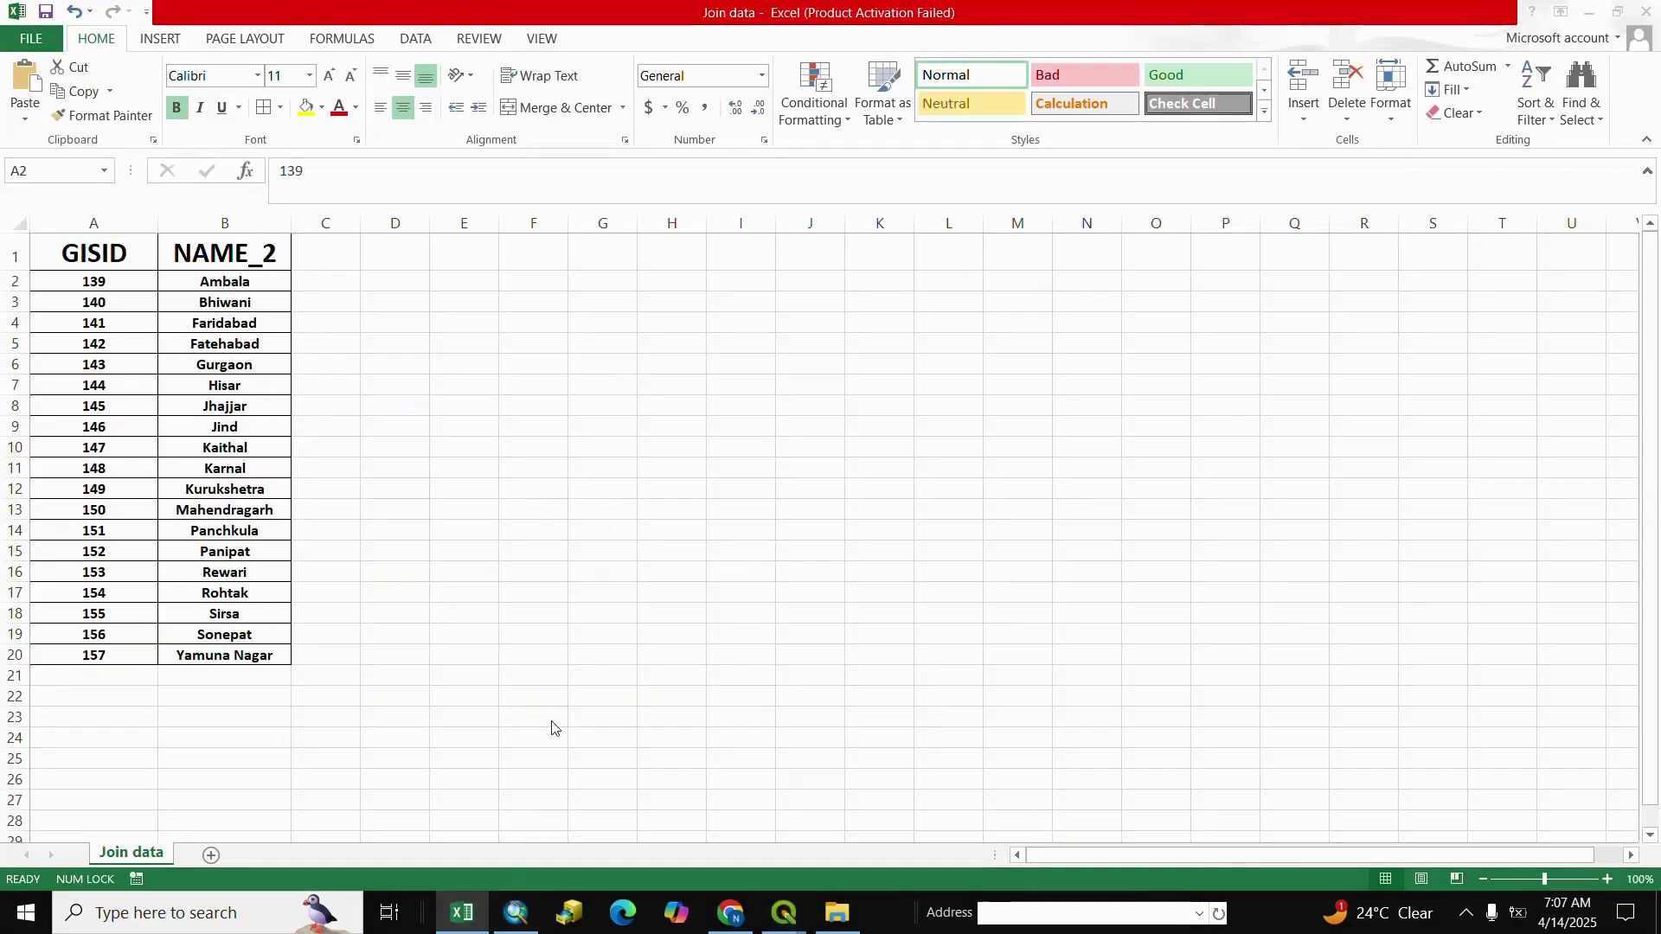
click(122, 252)
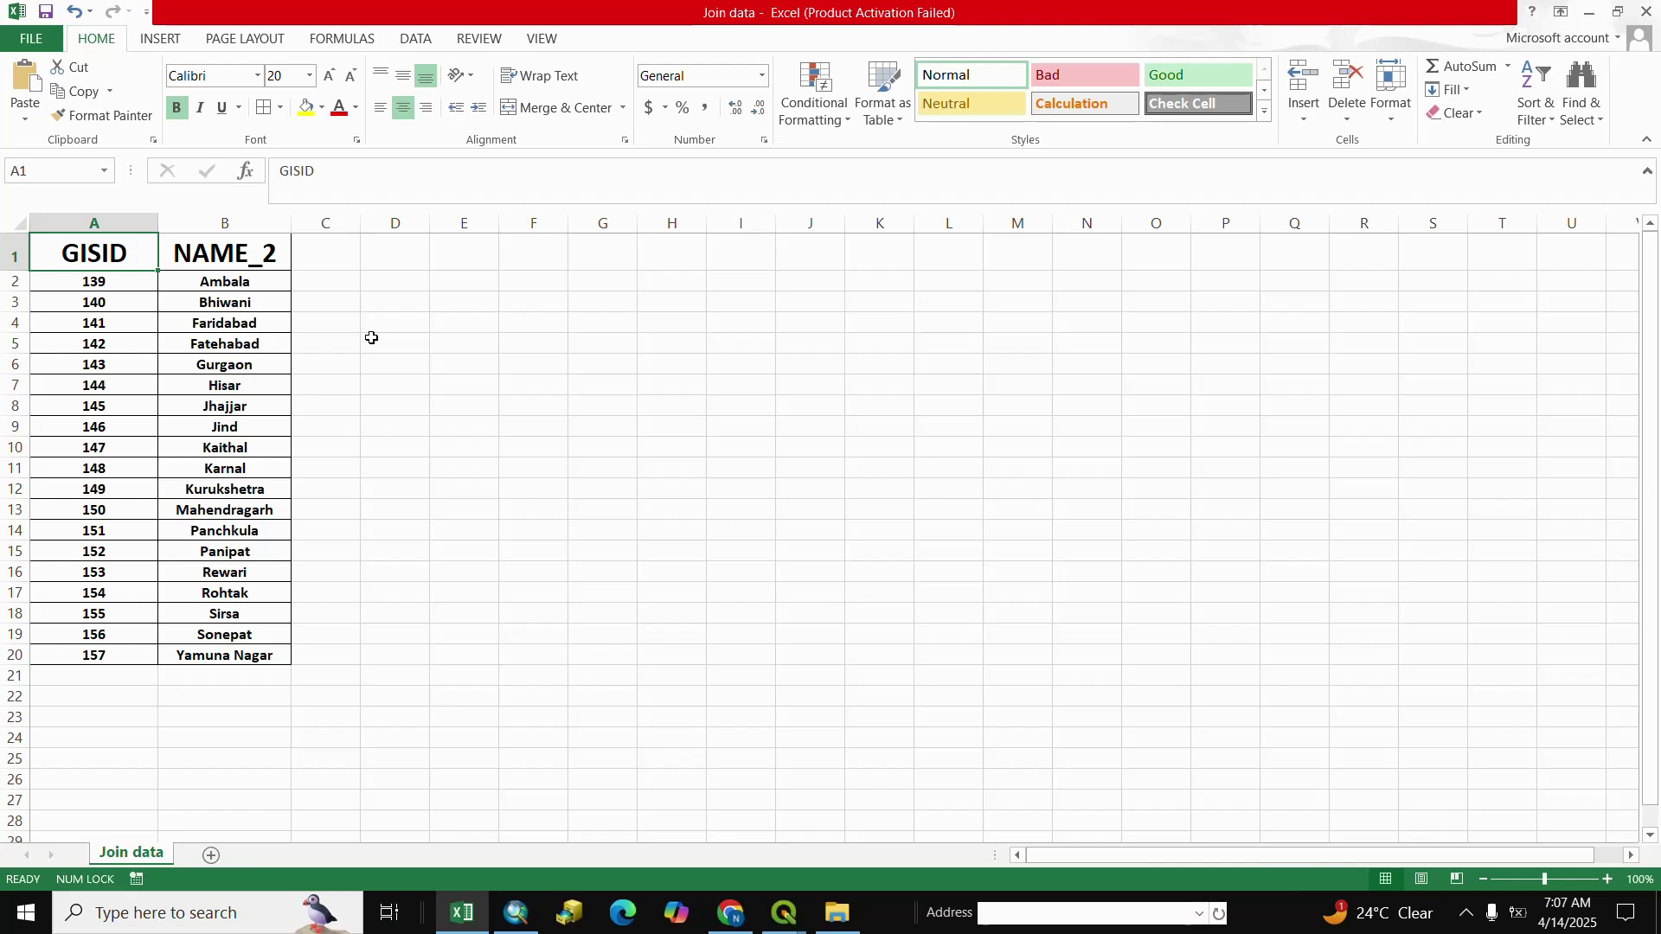
click(464, 468)
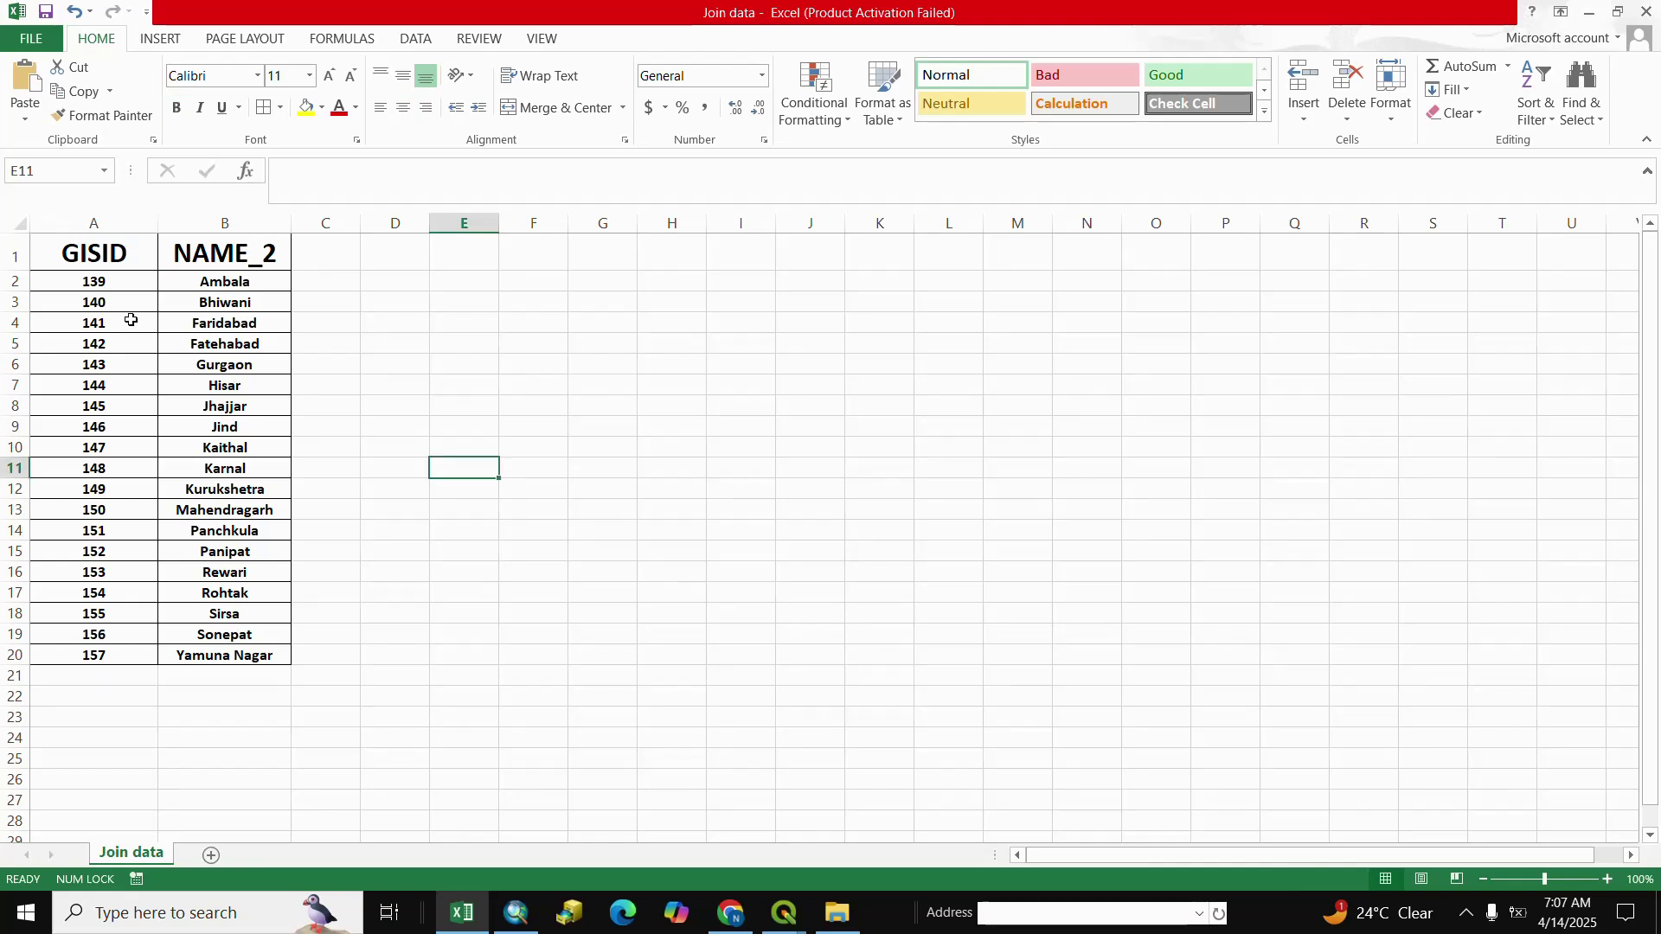
click(783, 913)
click(871, 784)
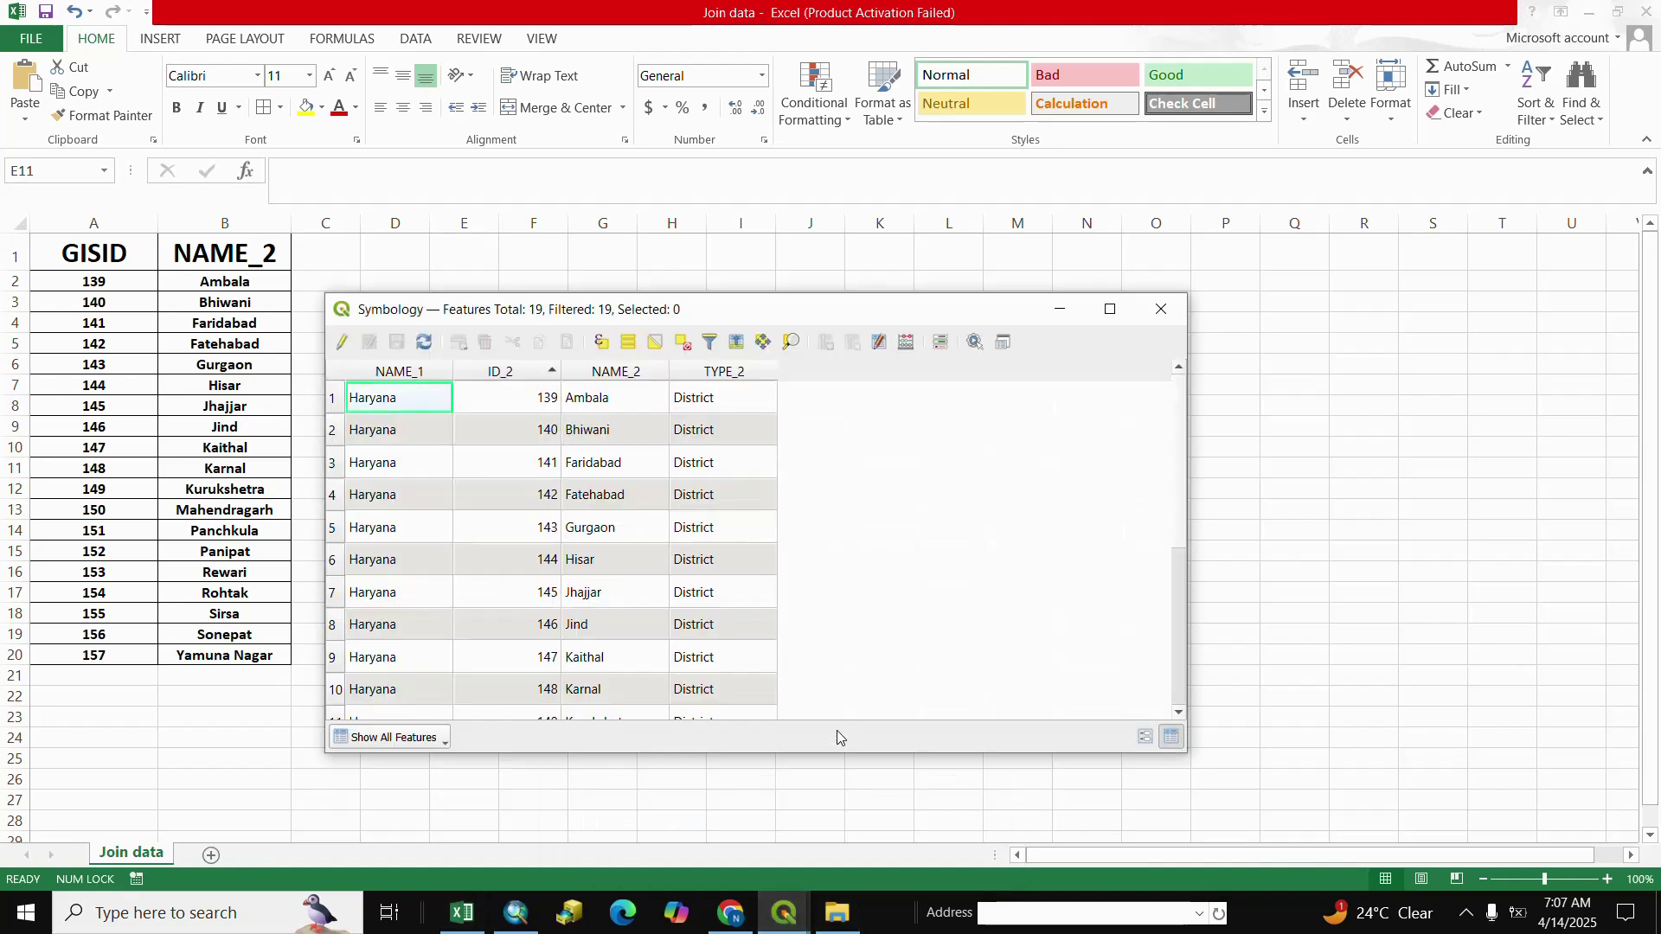
click(500, 372)
click(462, 913)
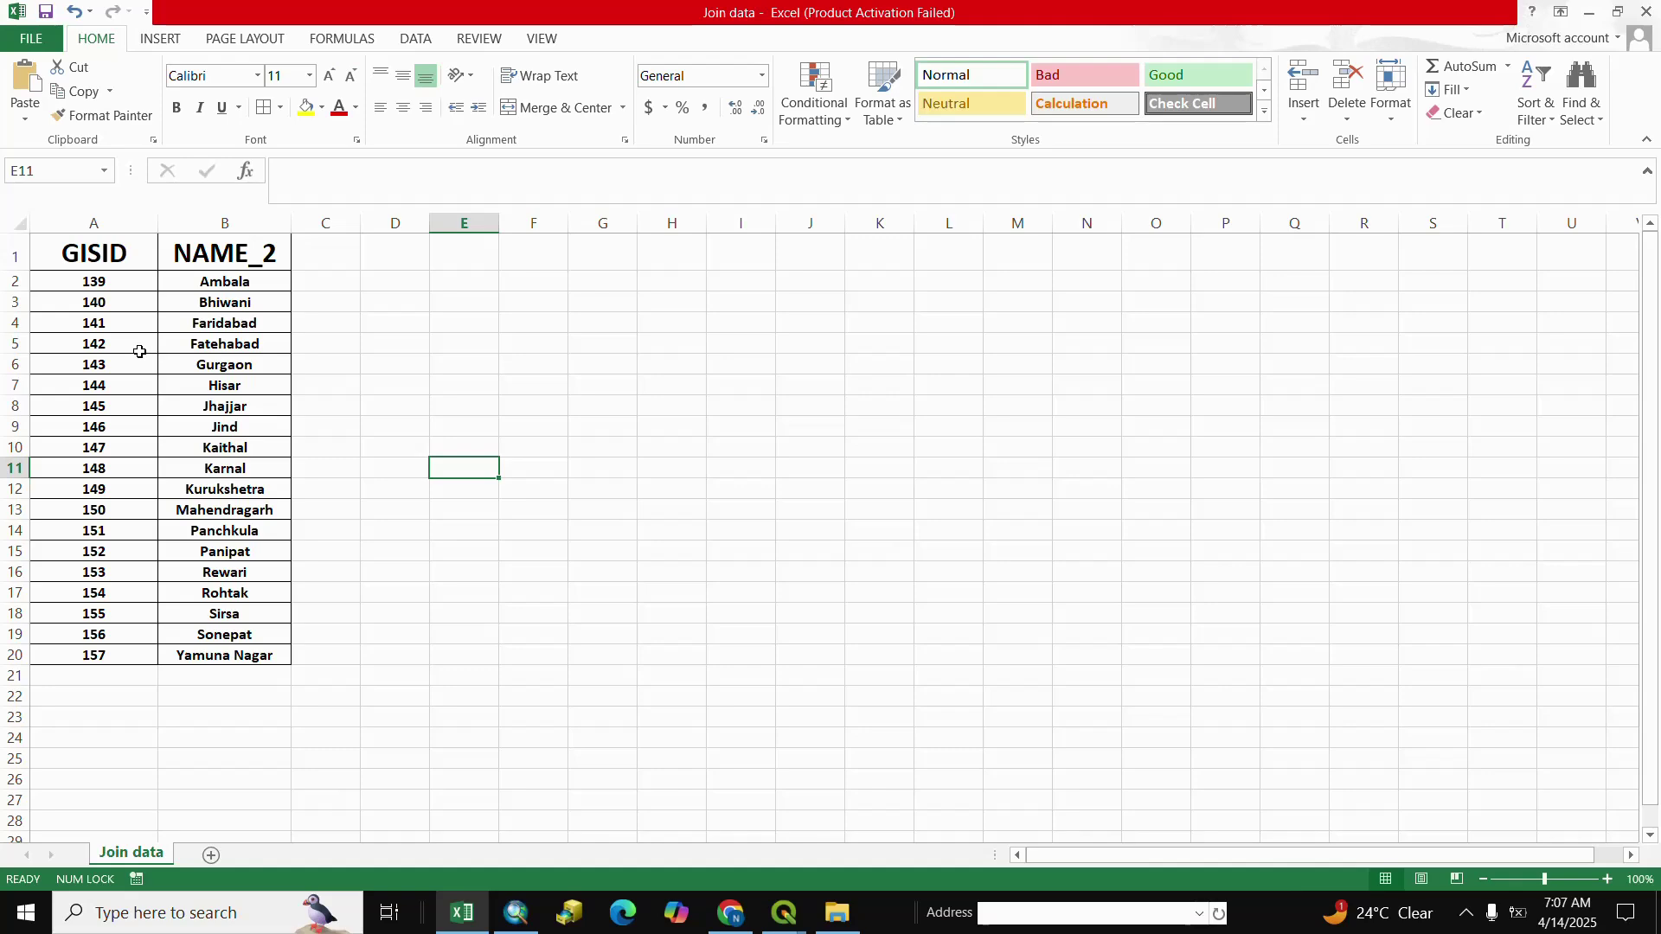
Close the Join data workbook in Excel without saving and close the Symbology attribute table in QGIS
click(1646, 21)
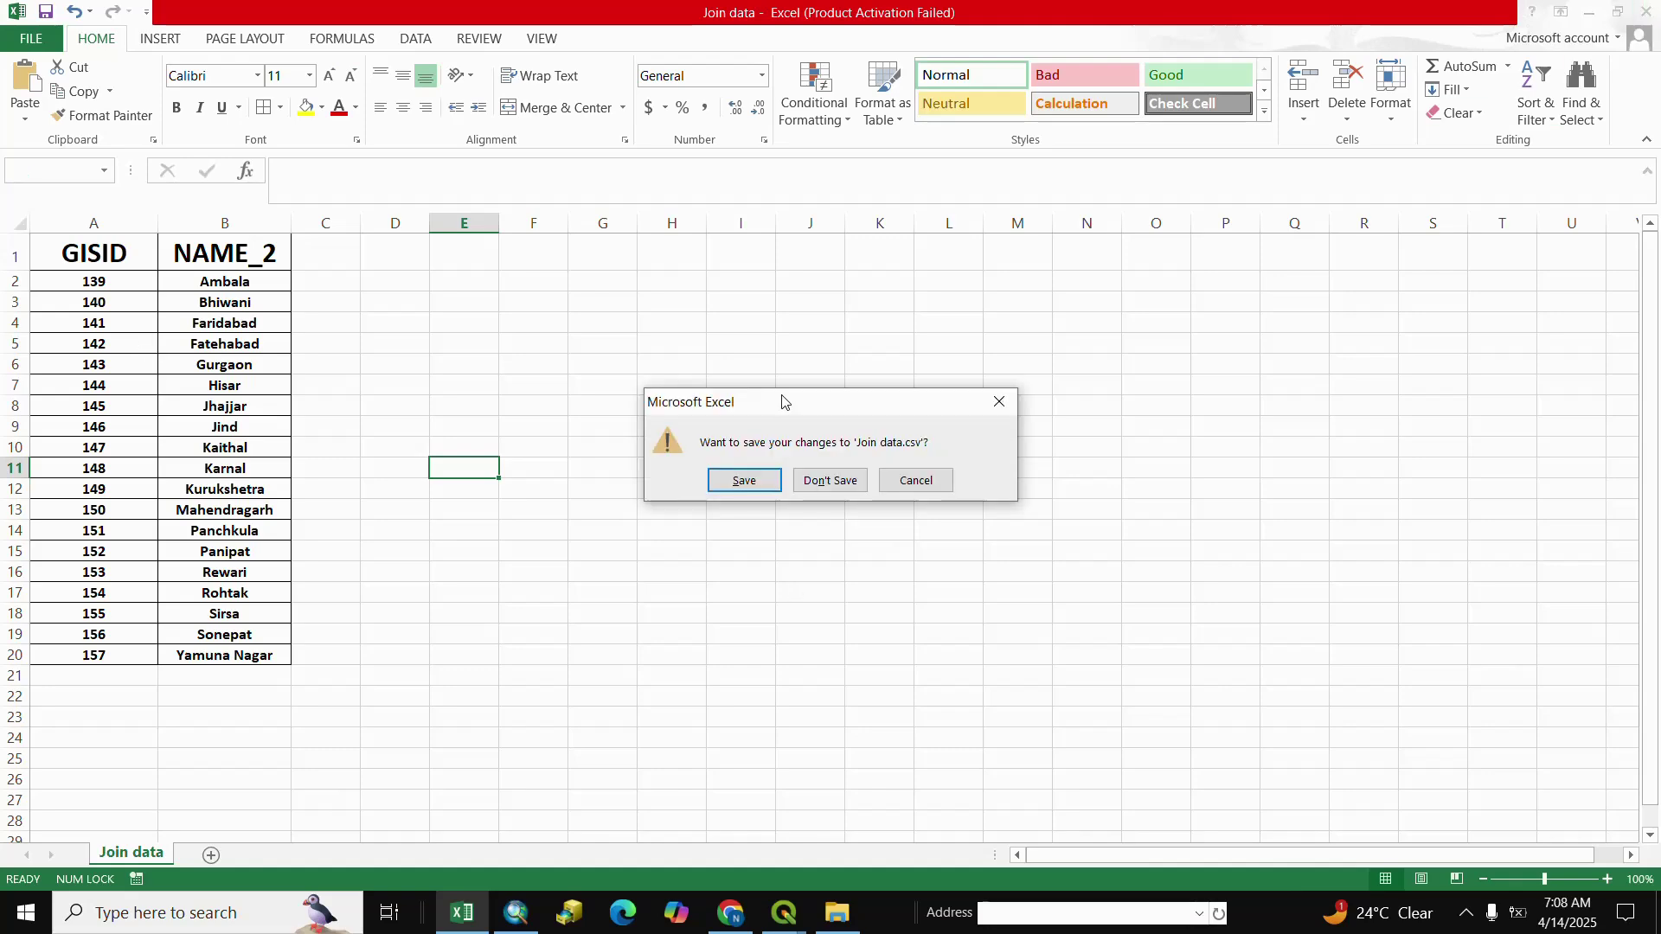
click(826, 477)
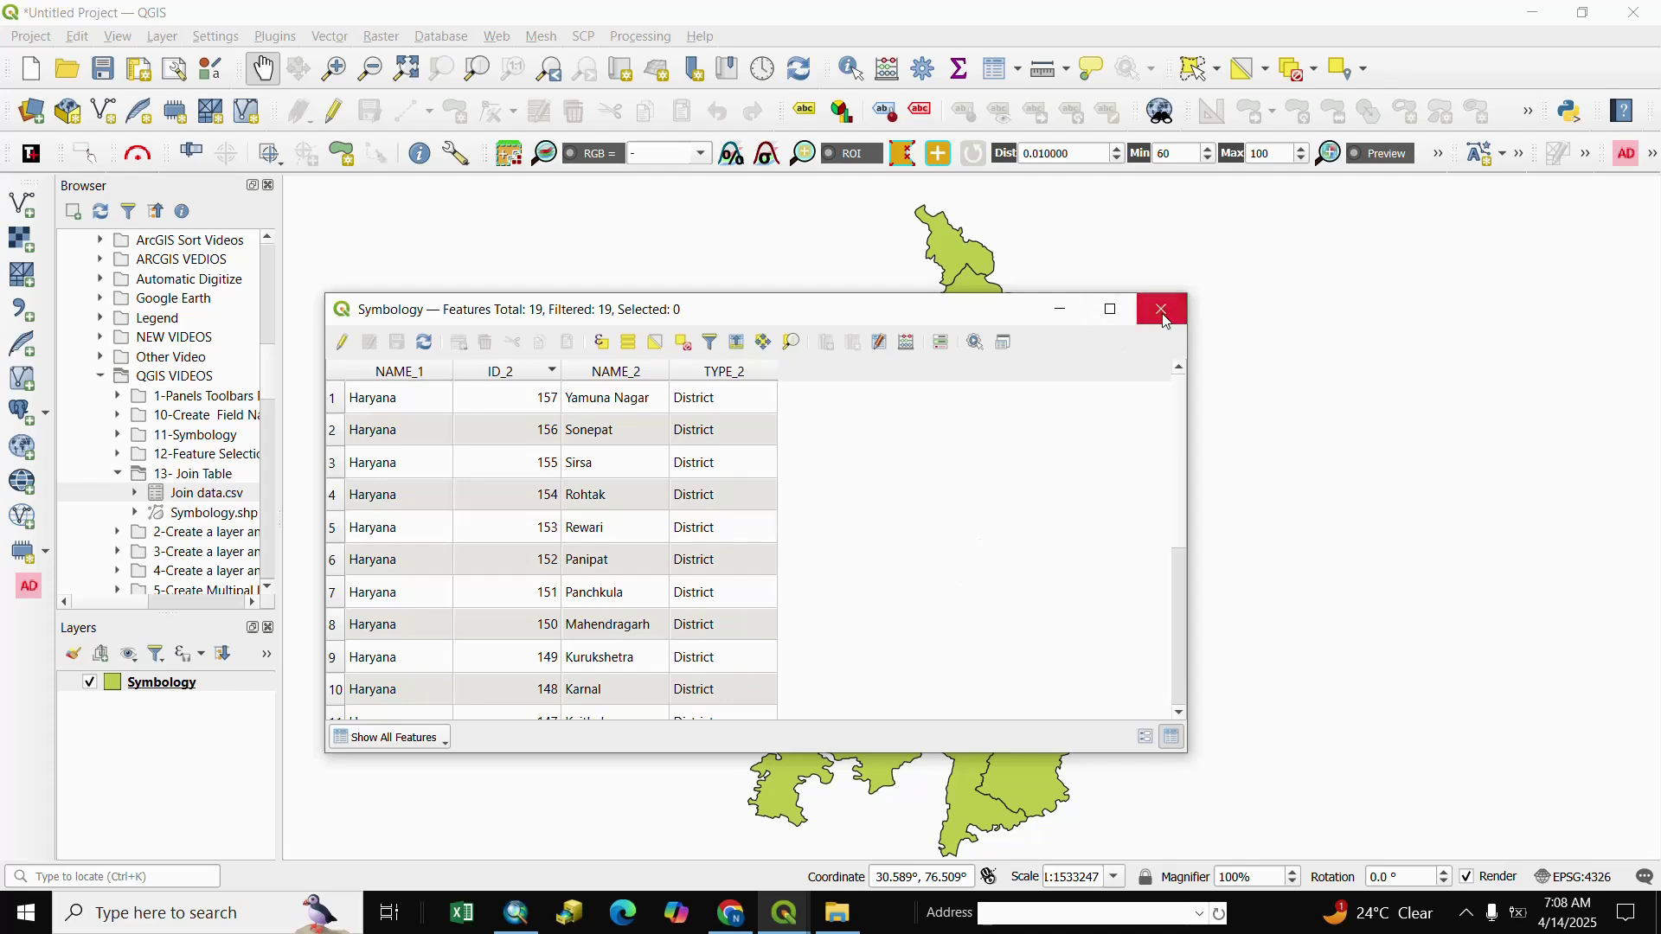
click(1161, 310)
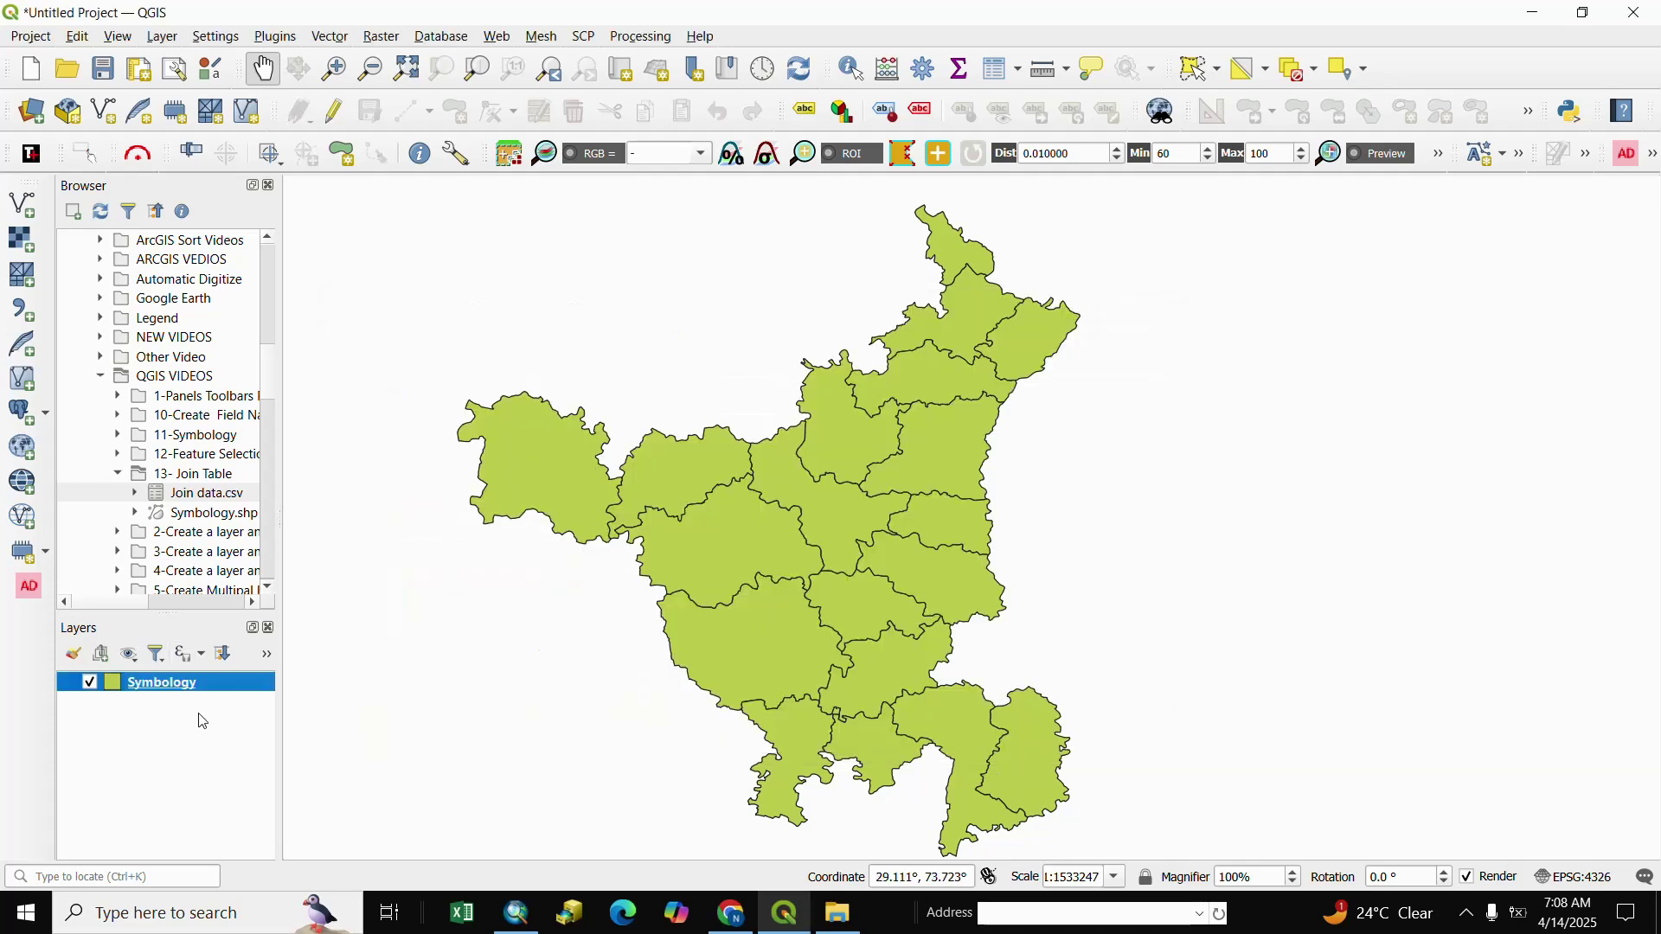
Add Join data.csv from the 13- Join Table folder to the project and inspect its attribute table sorted by NAME_2
click(183, 500)
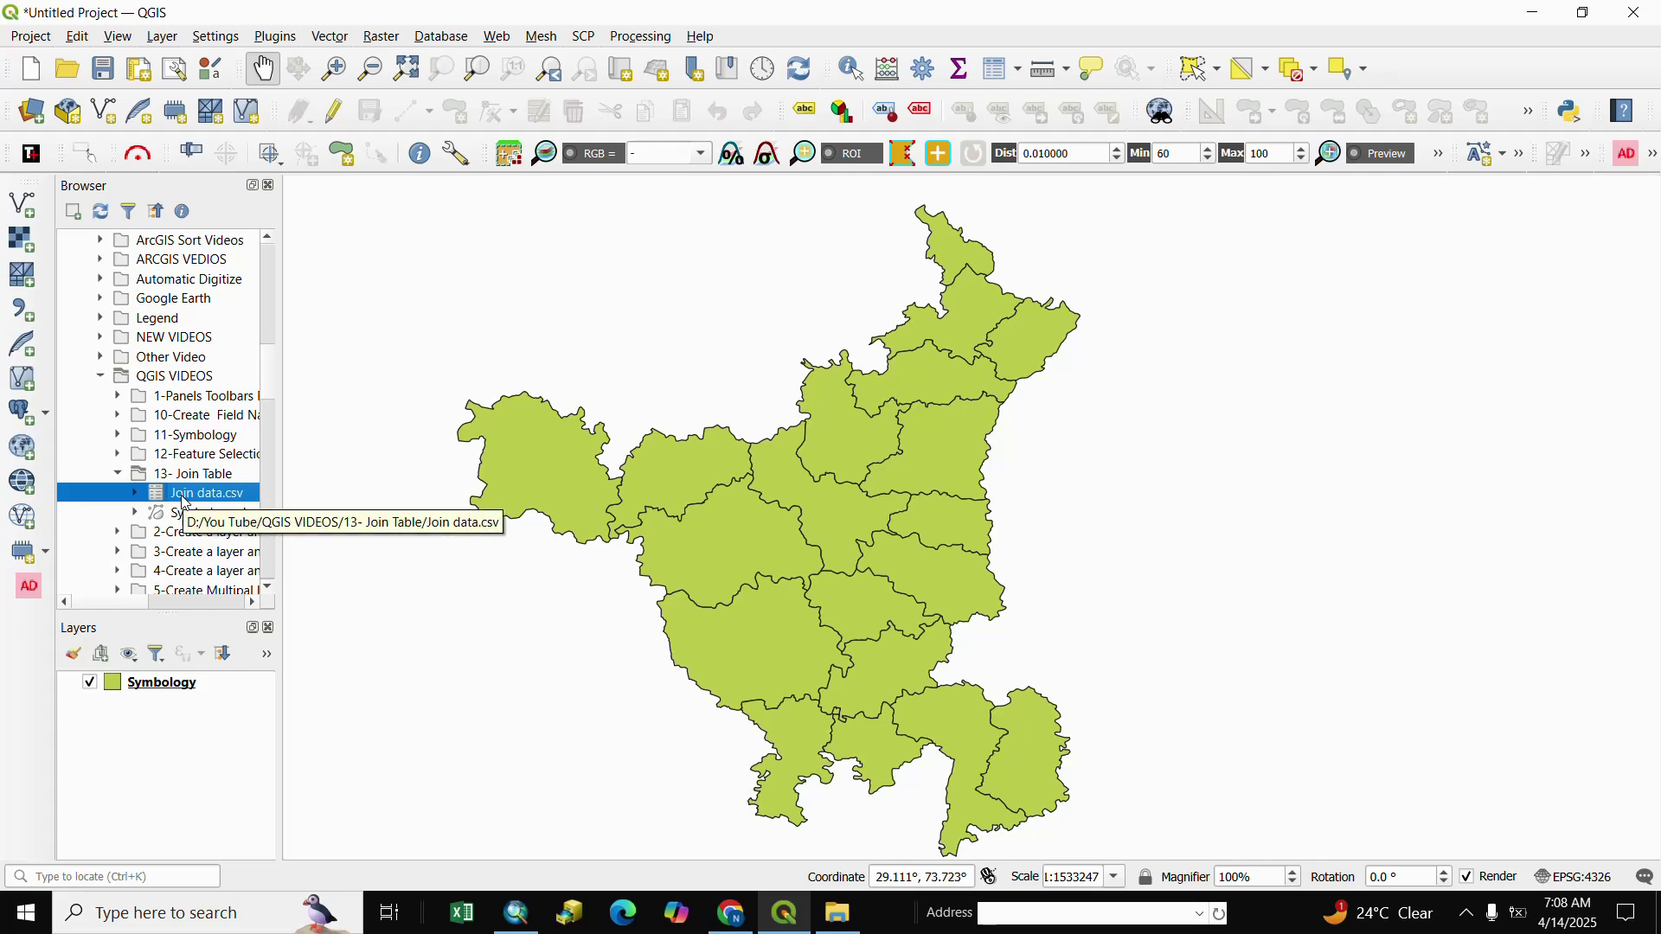
drag(184, 502, 173, 722)
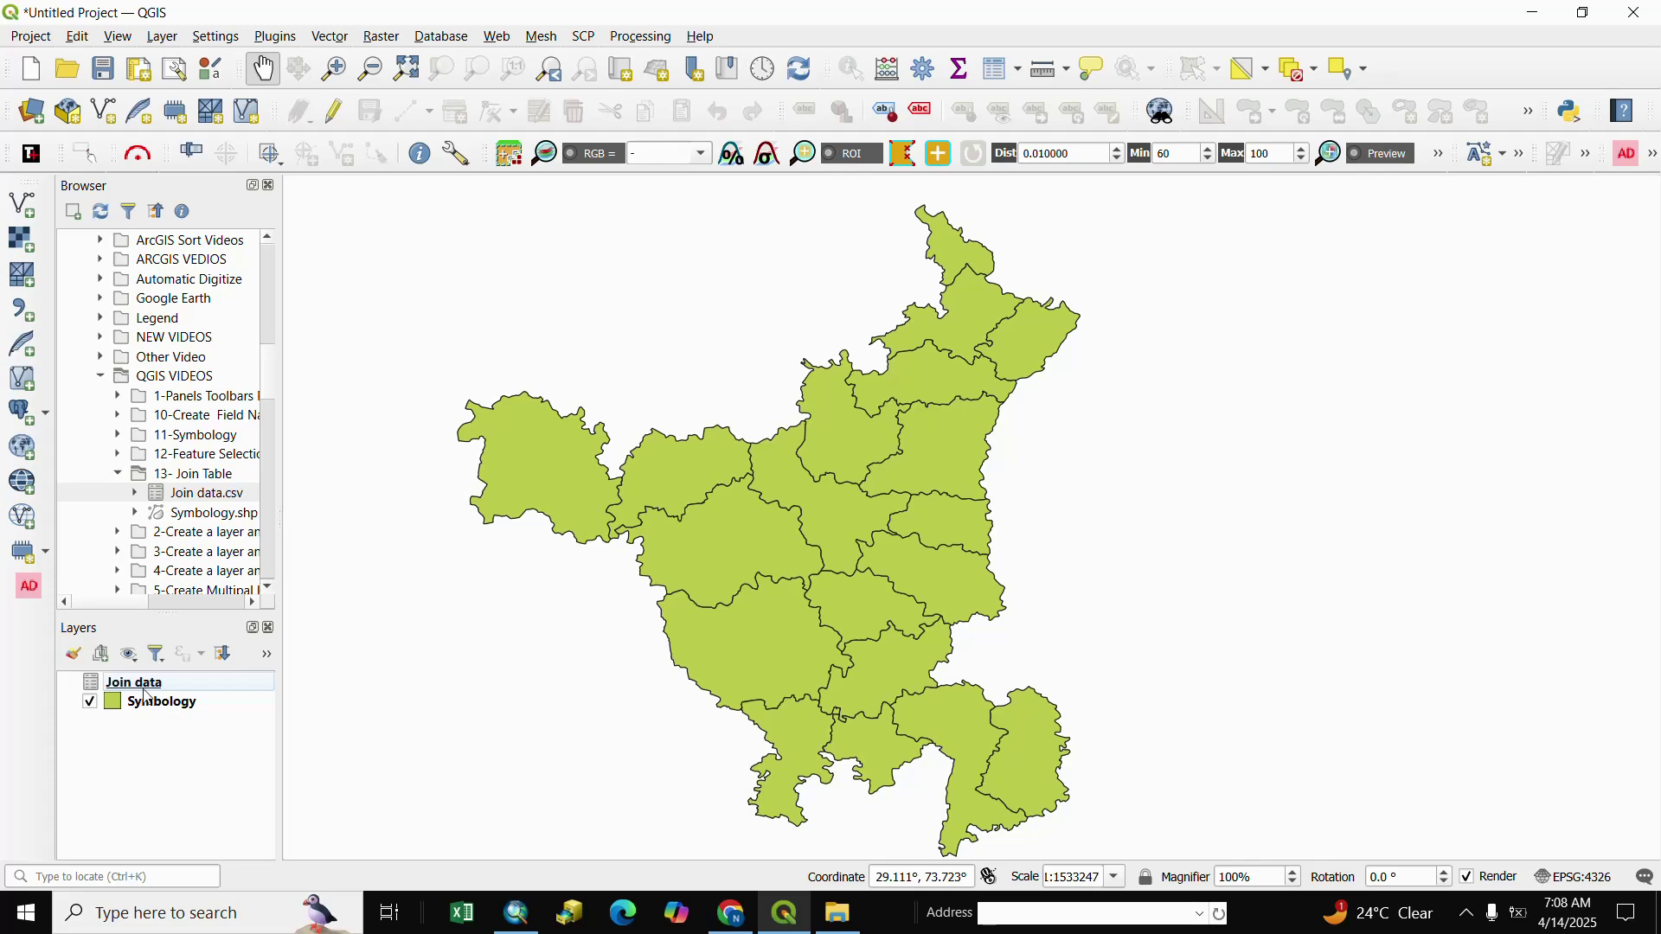
click(142, 688)
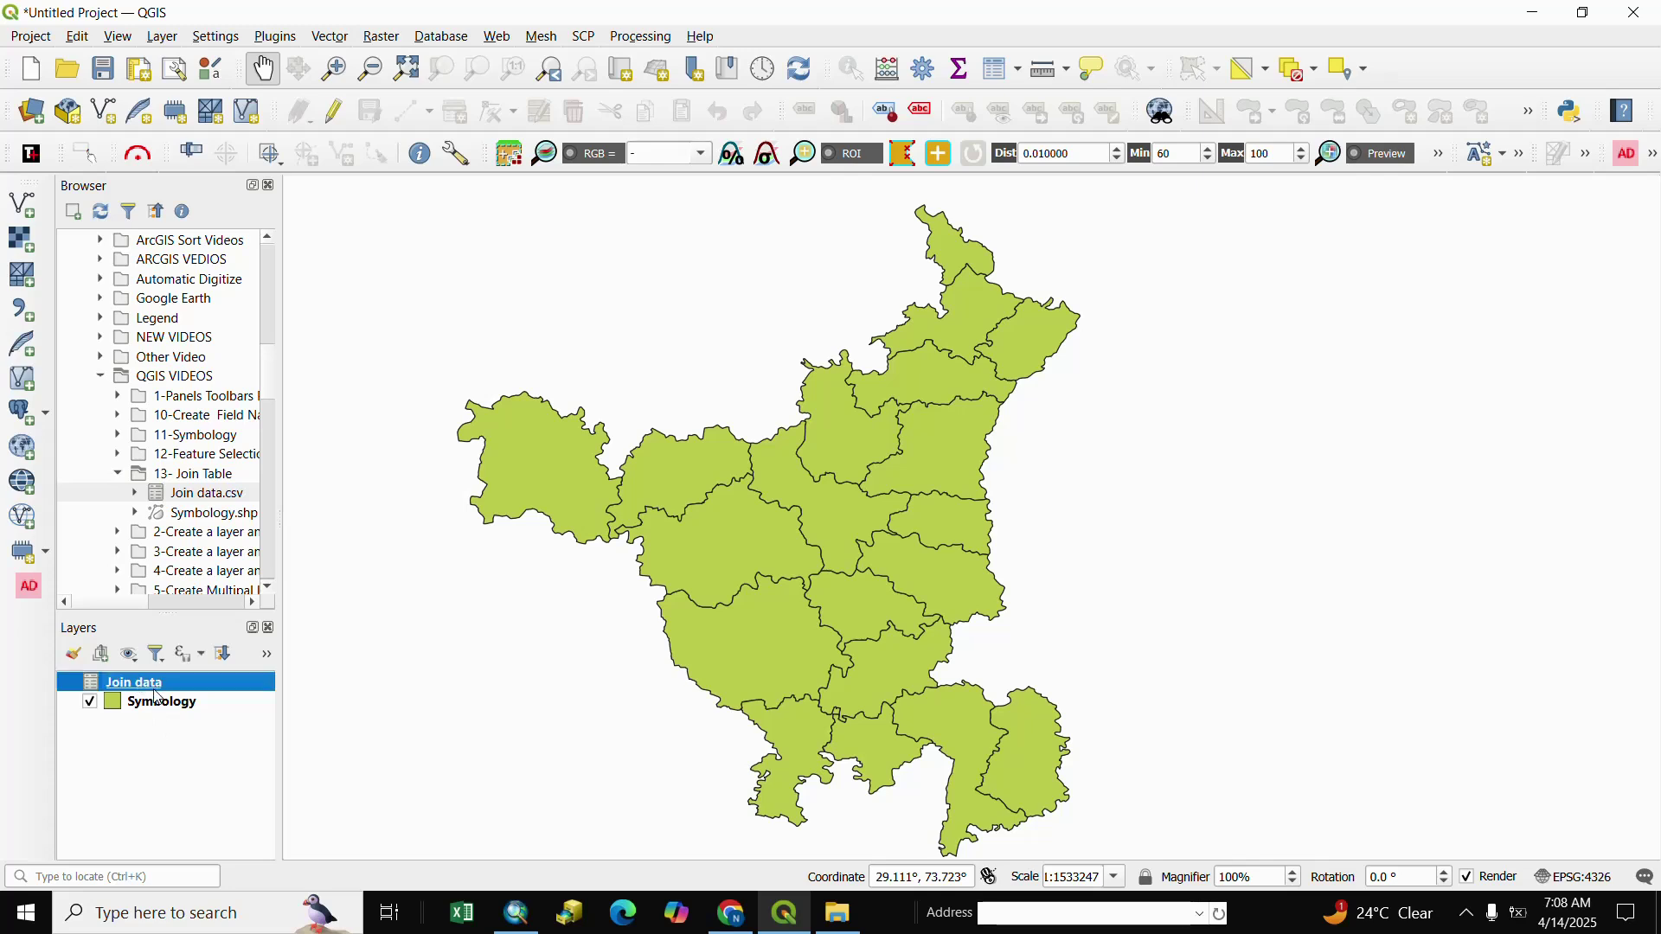
click(999, 70)
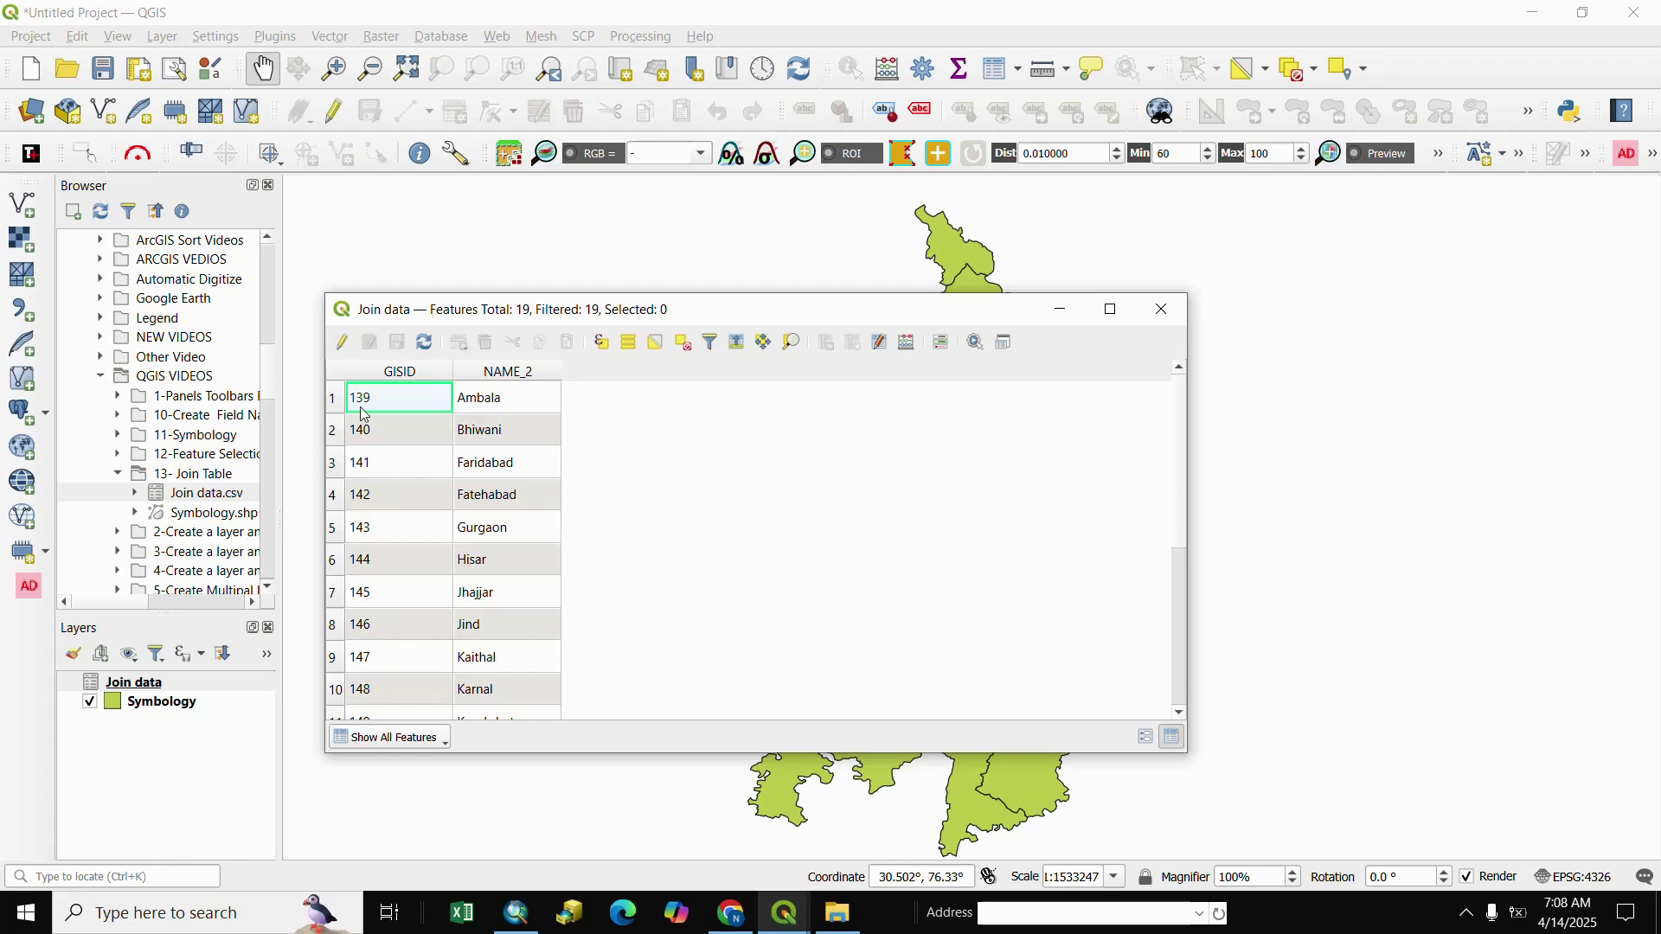
click(522, 374)
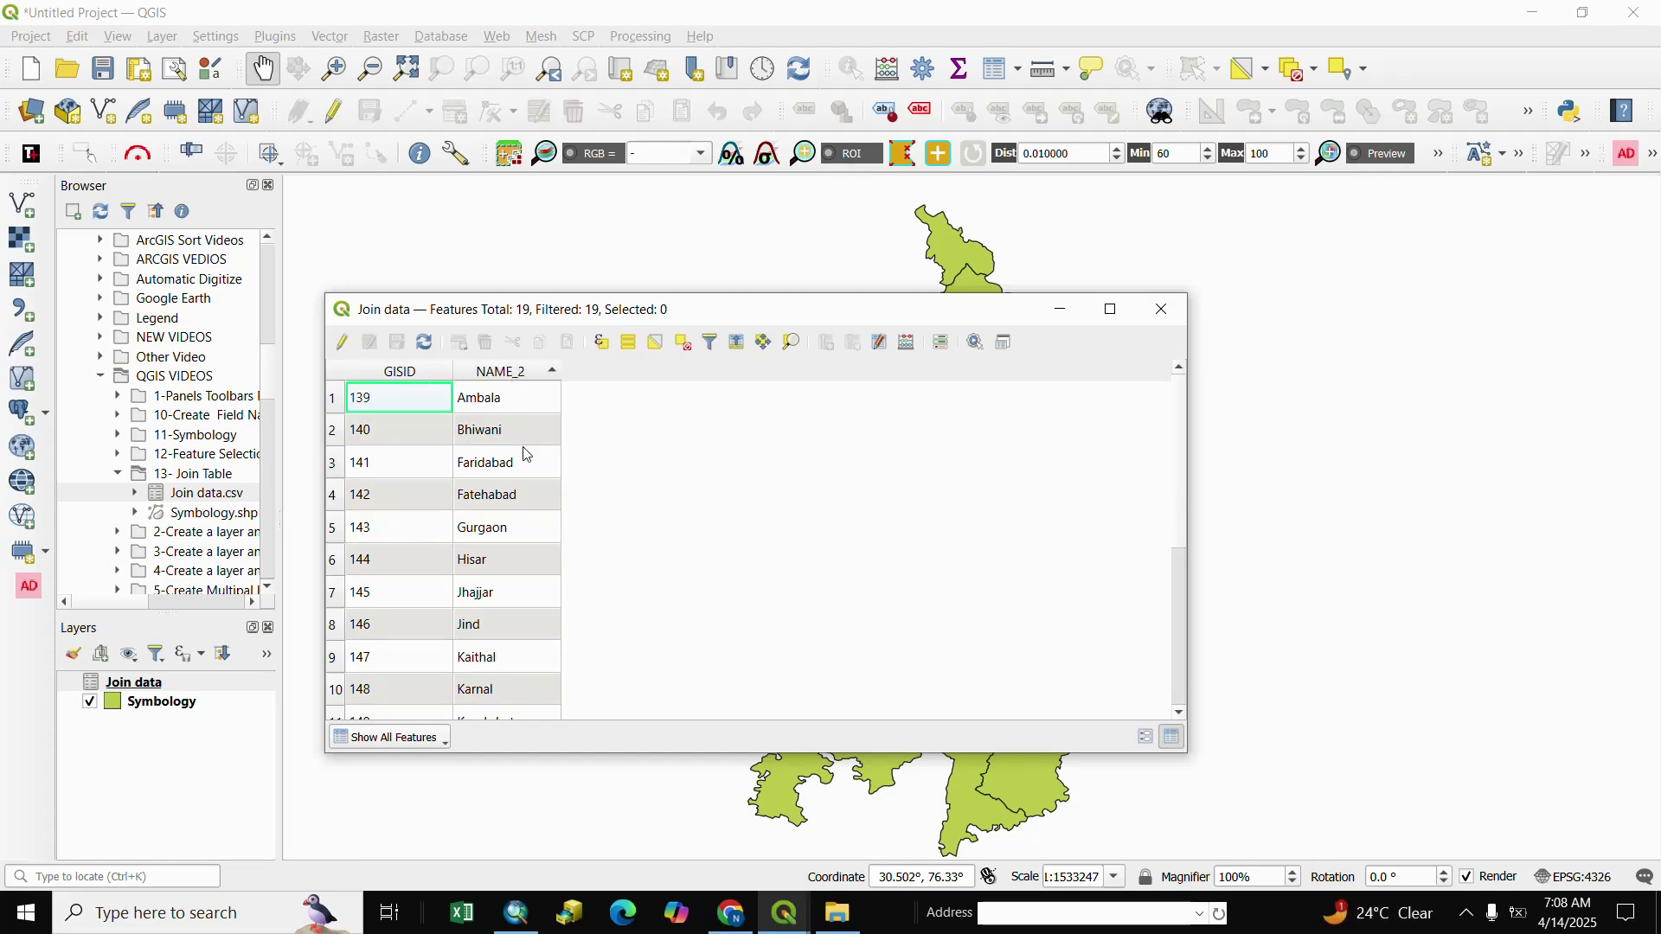
click(1163, 311)
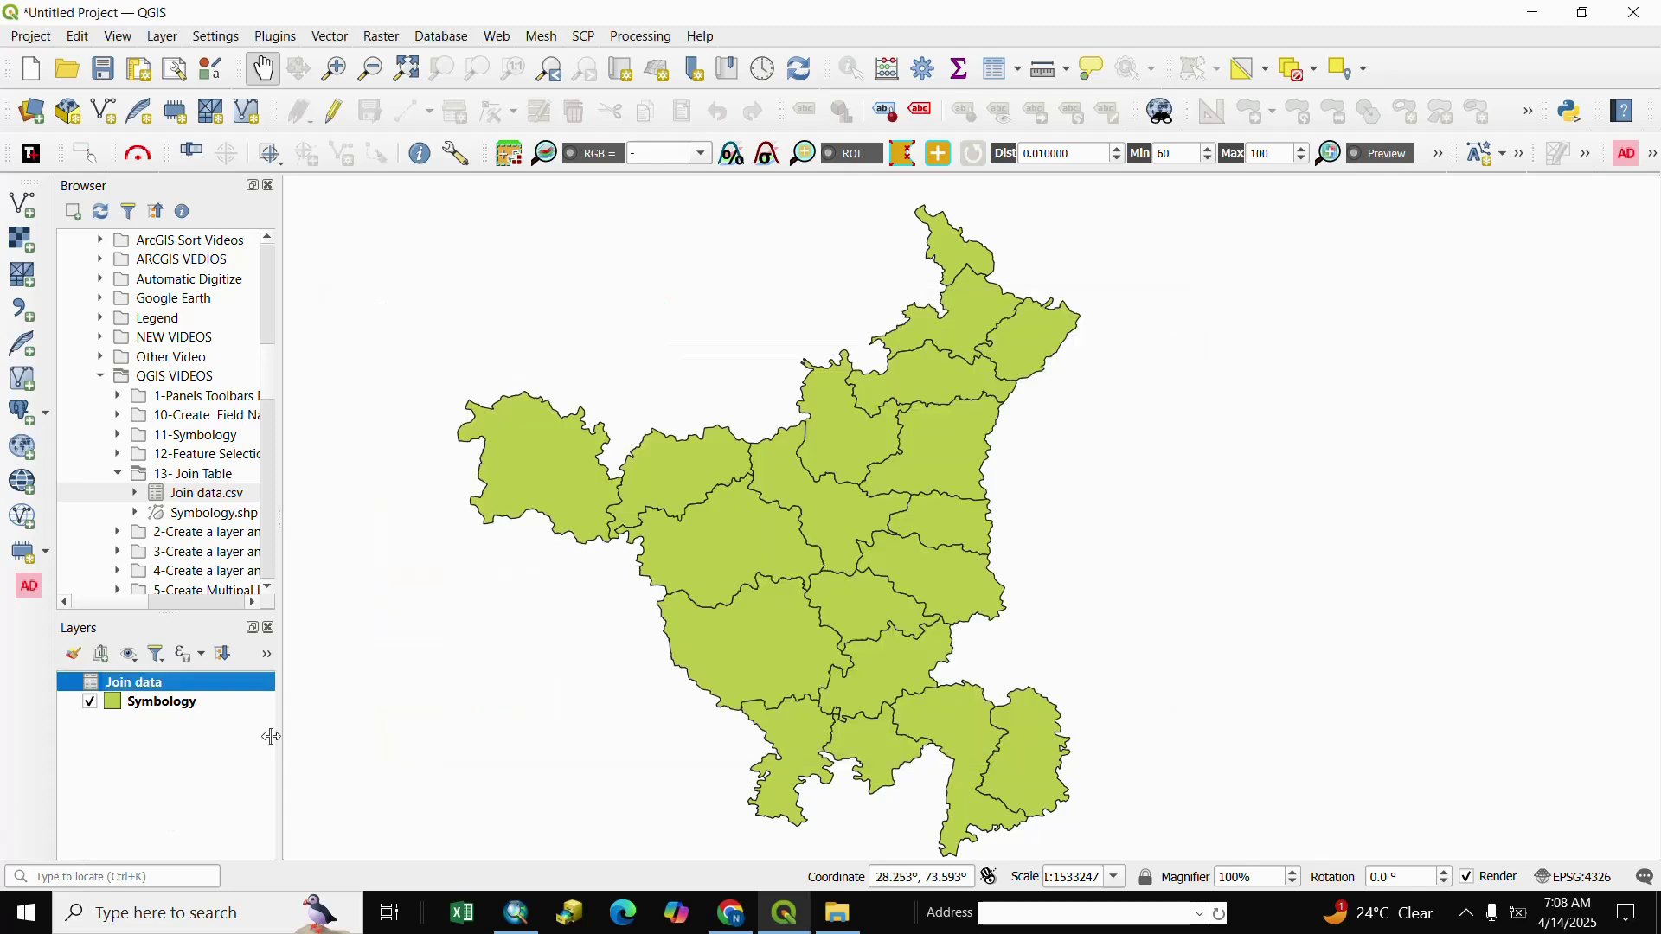
Join the Join data table to the Symbology layer, matching join field GISID to target field ID_2
click(147, 711)
right_click(125, 708)
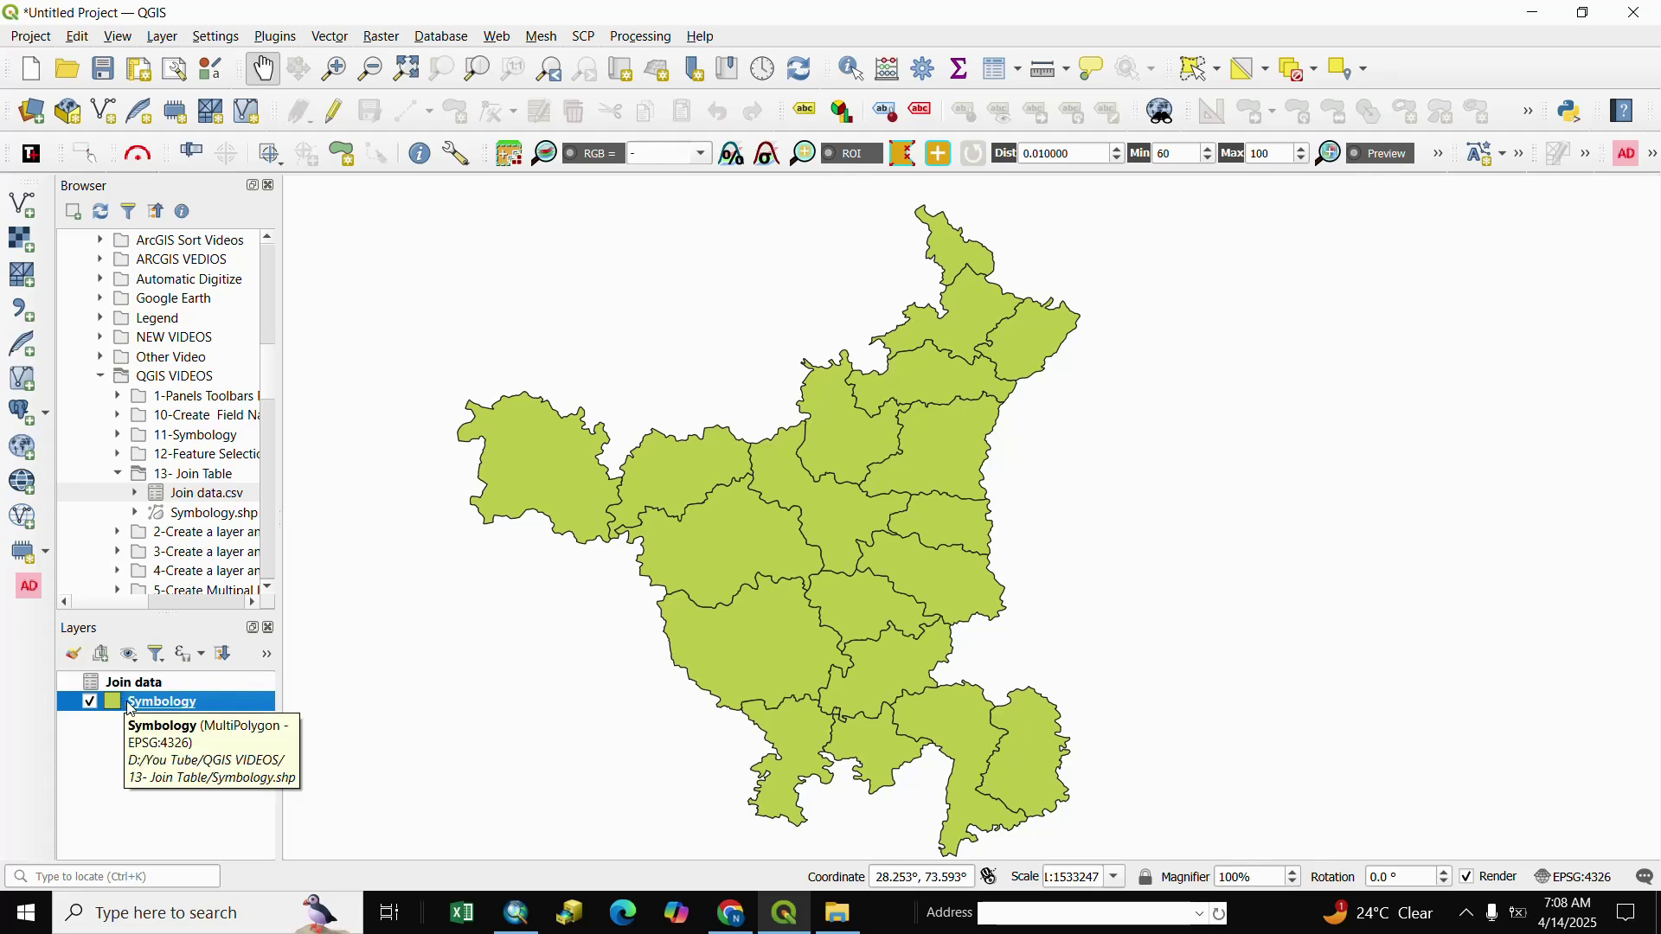
double_click(126, 702)
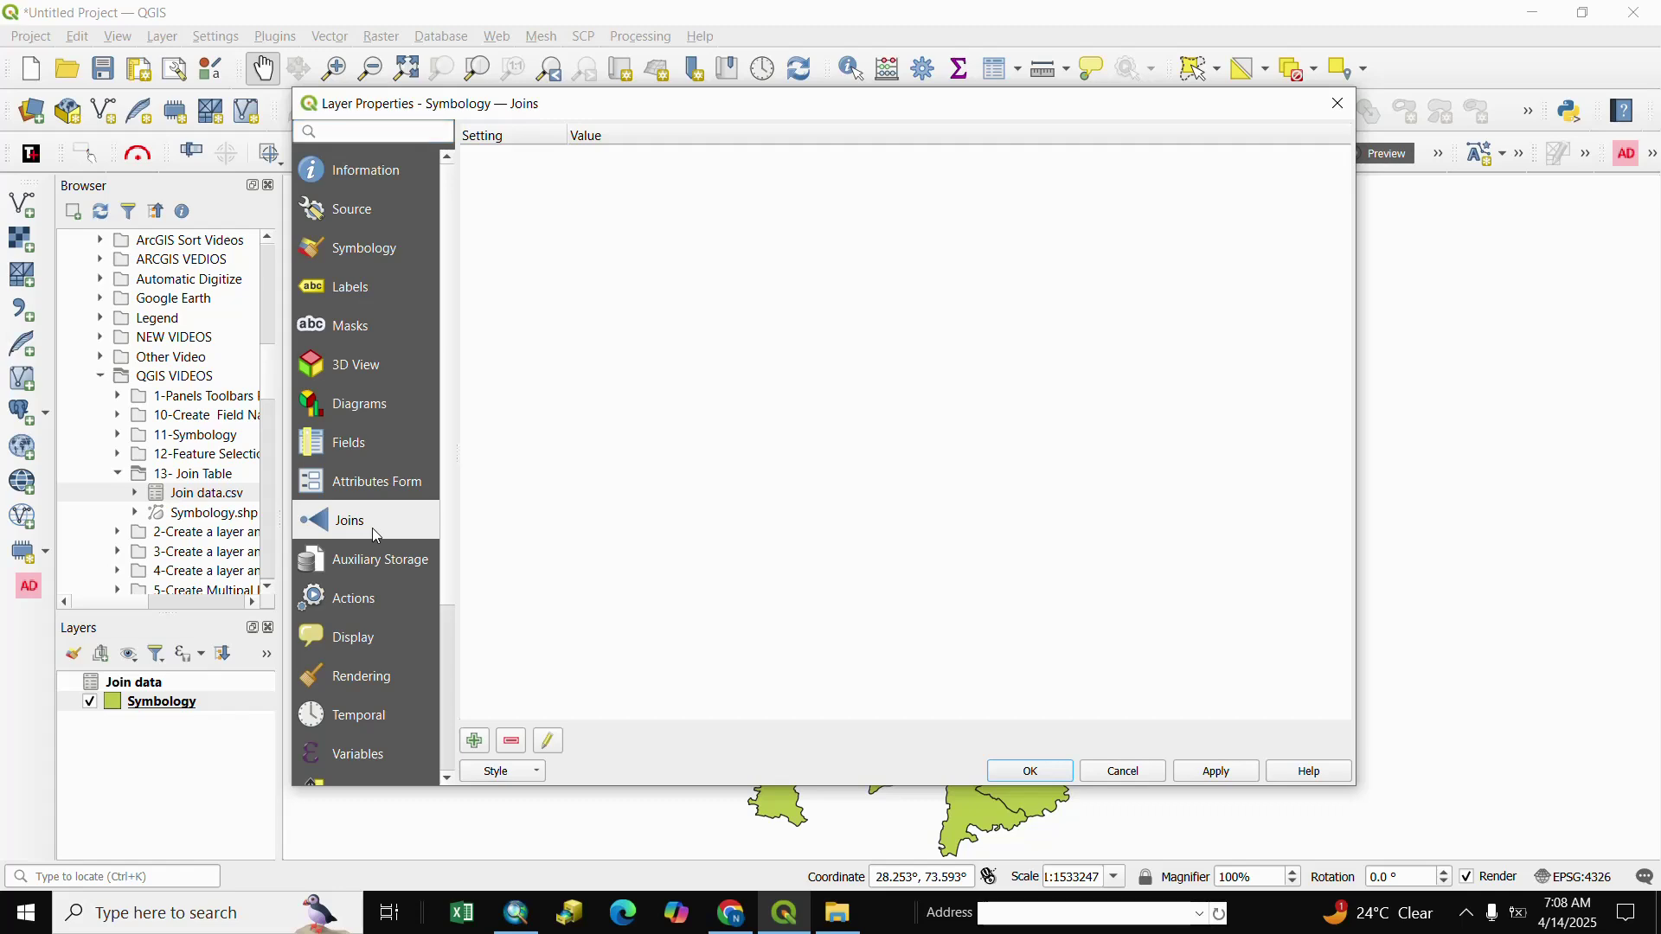
click(475, 742)
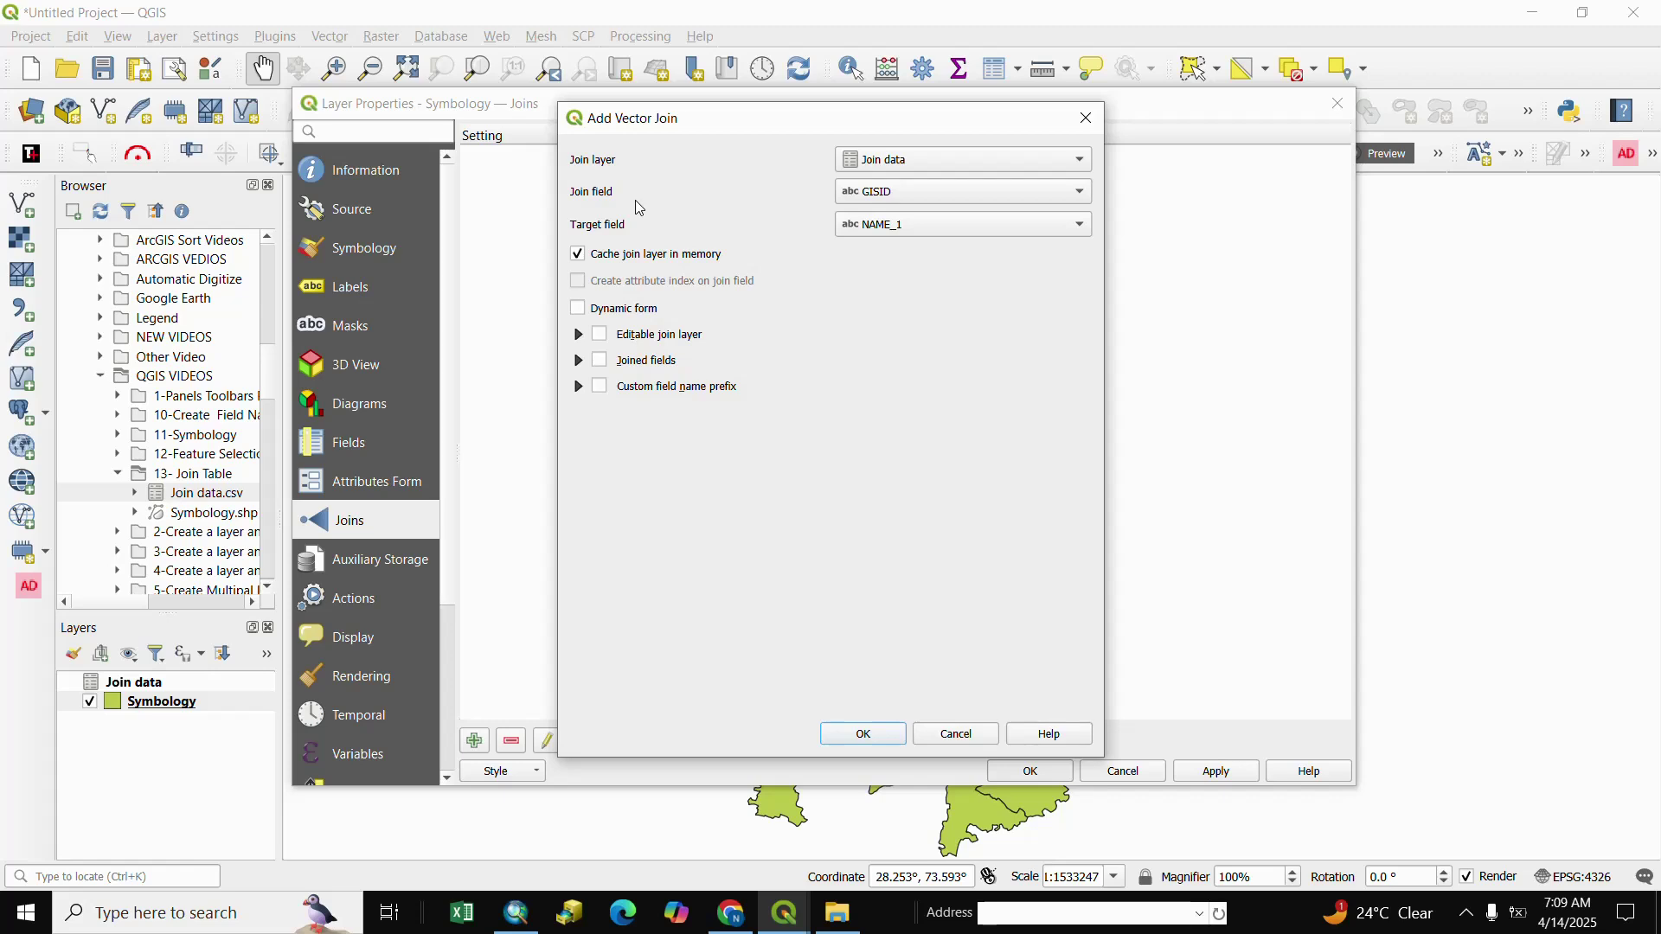
click(1085, 195)
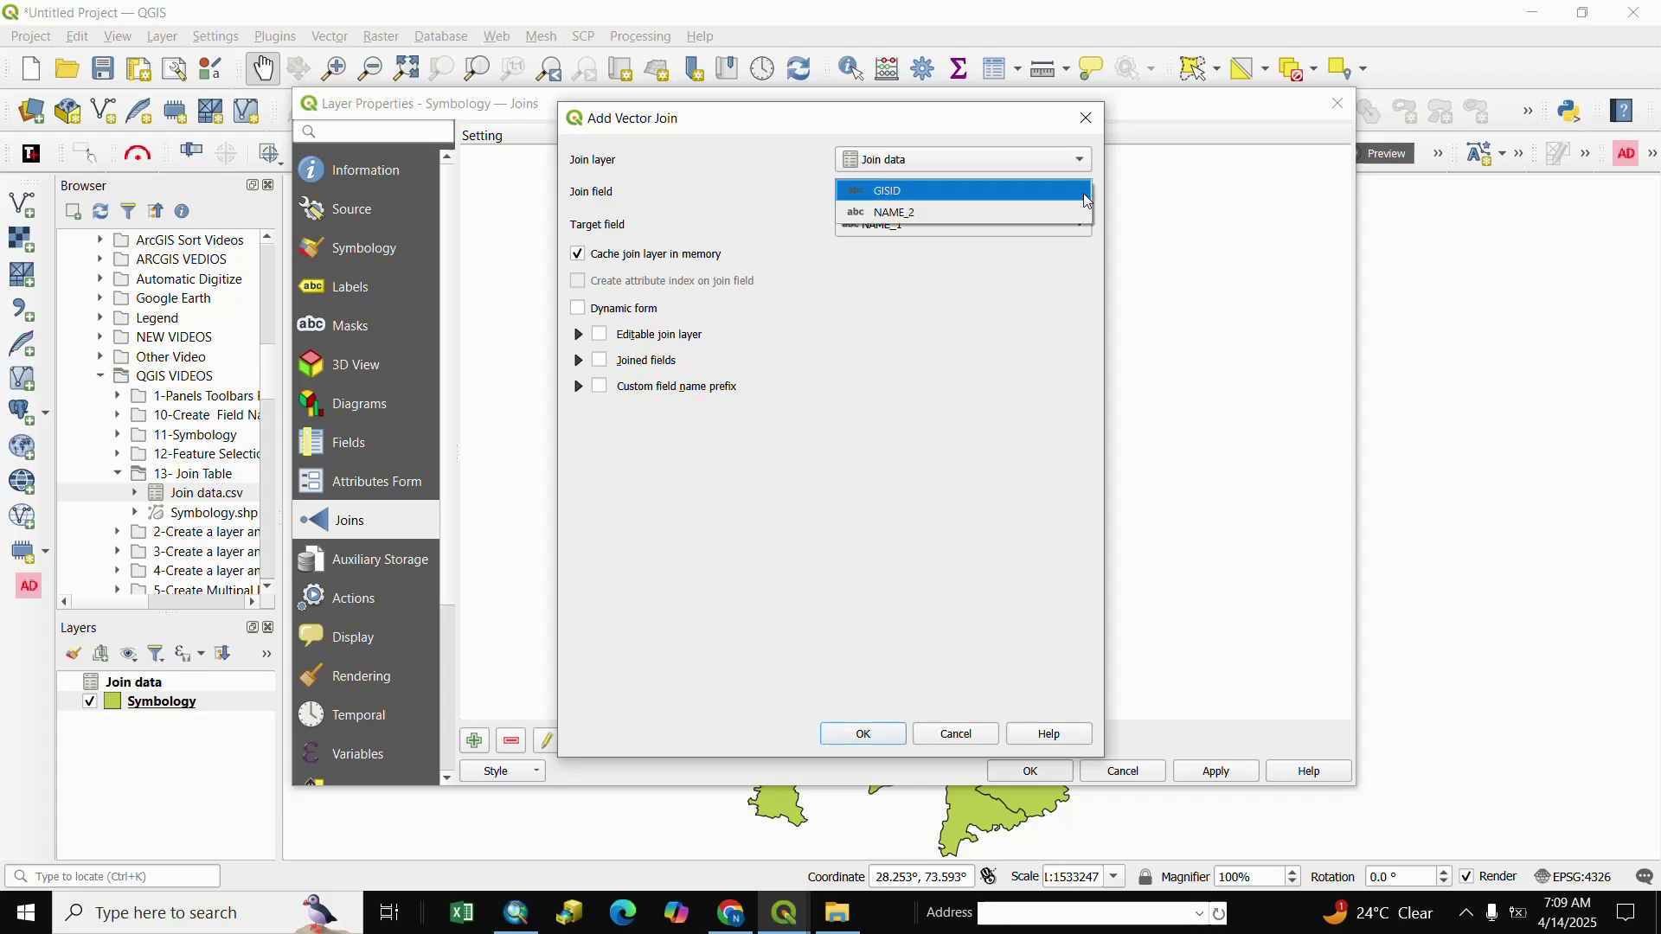
click(891, 192)
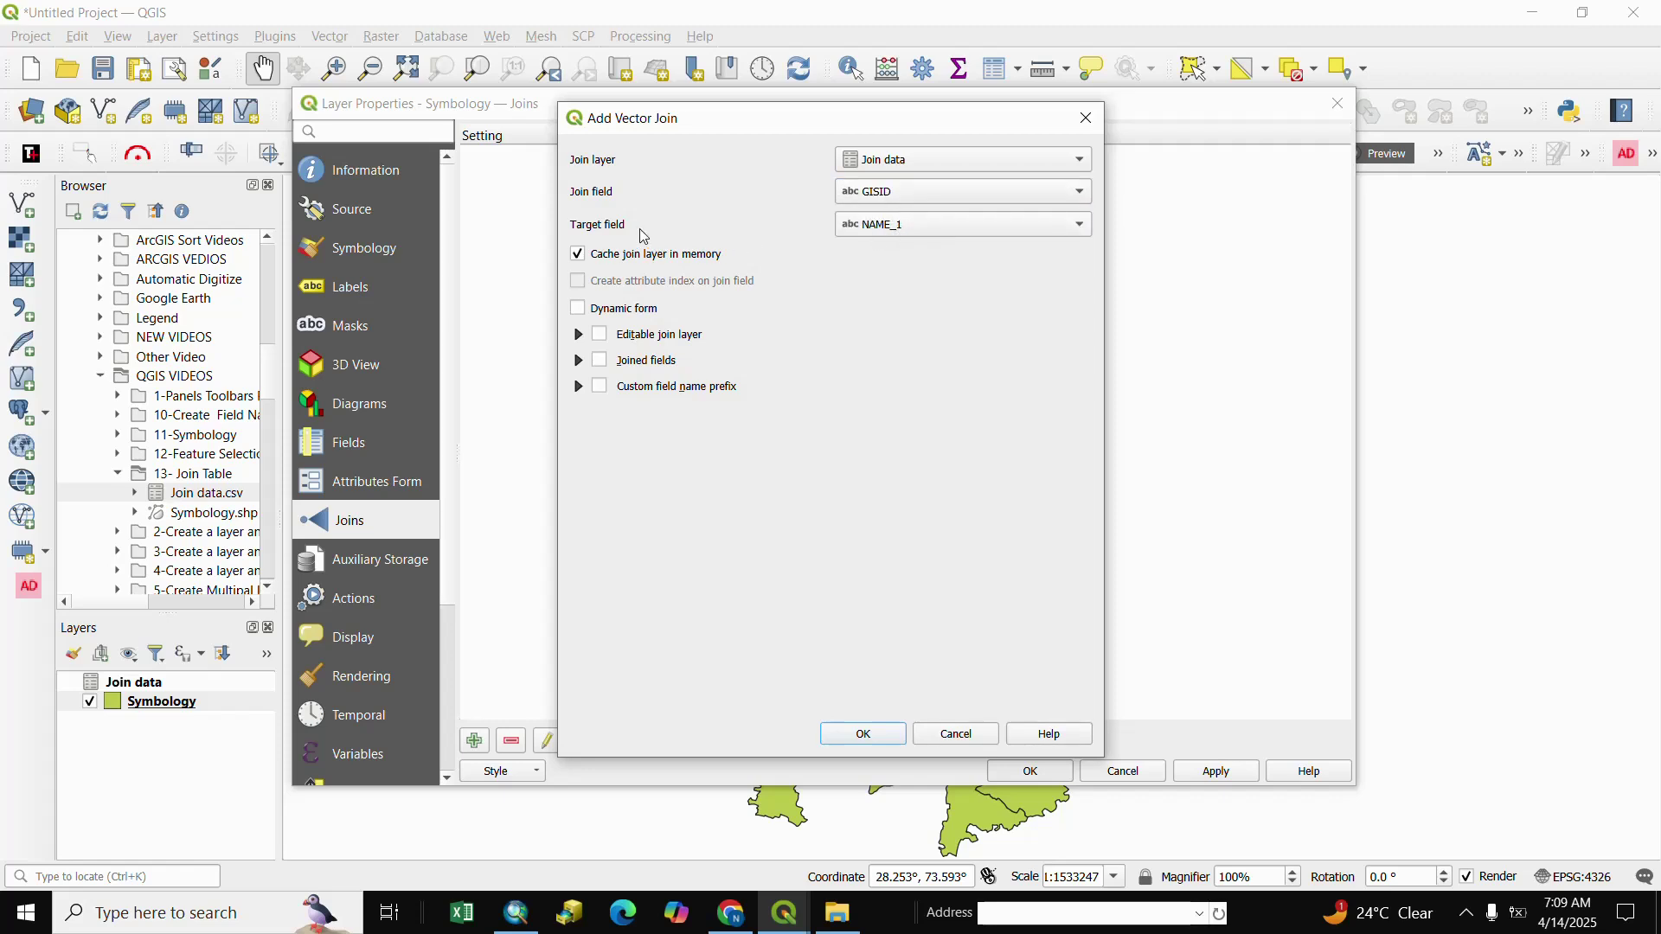
click(1082, 230)
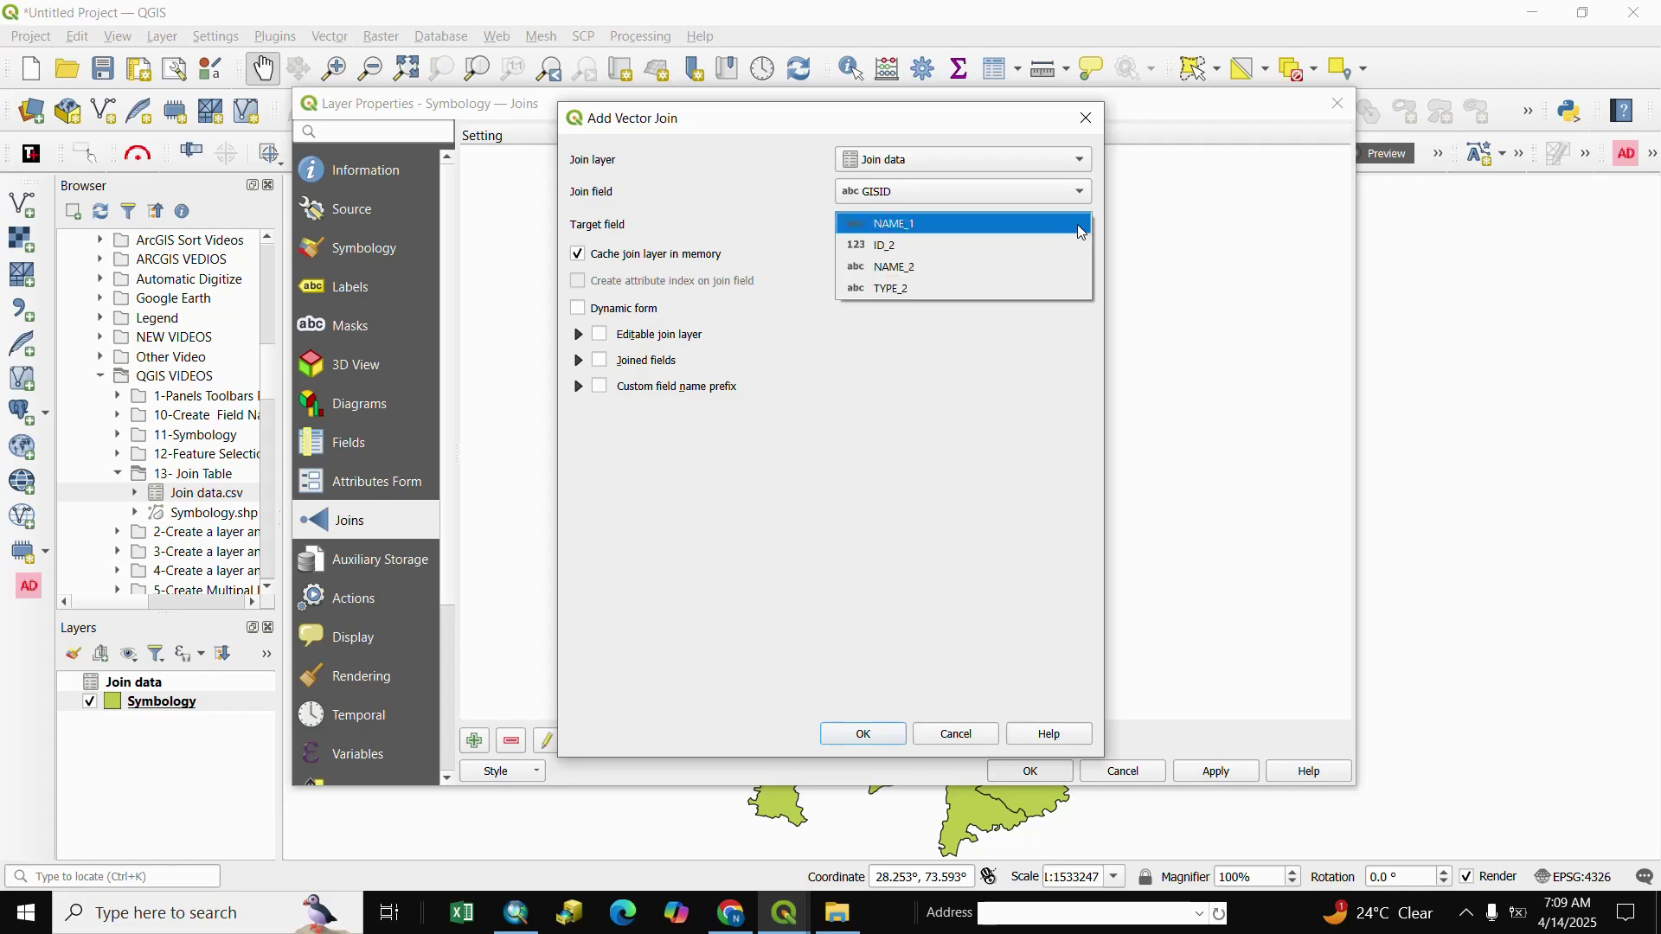
click(918, 257)
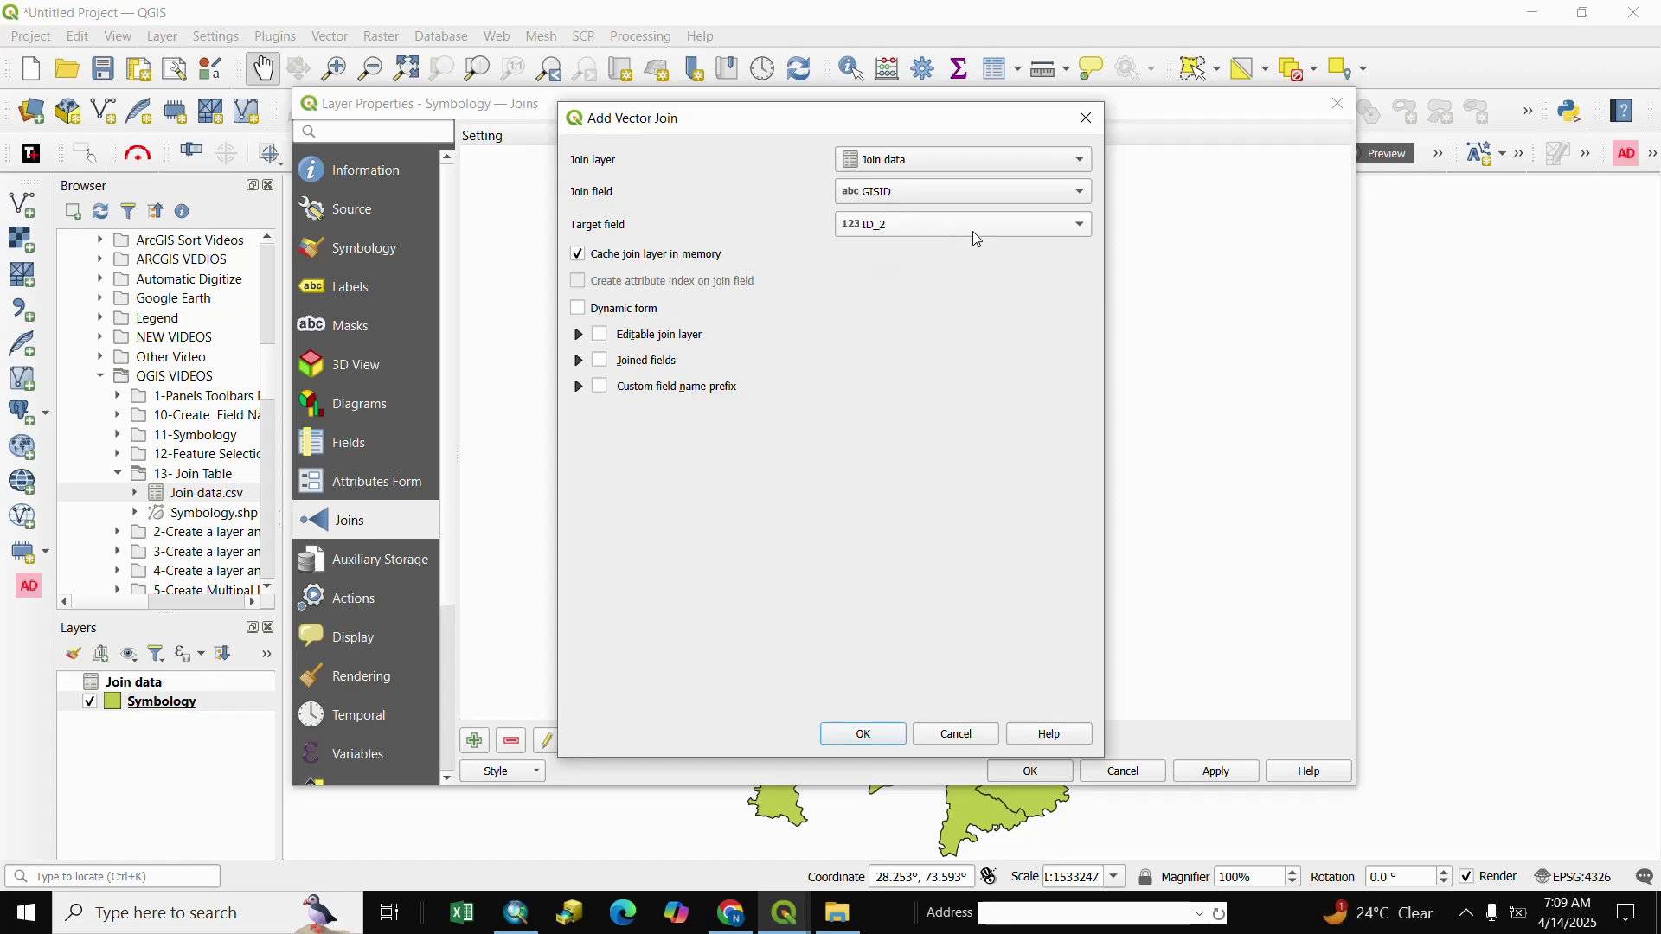
click(882, 736)
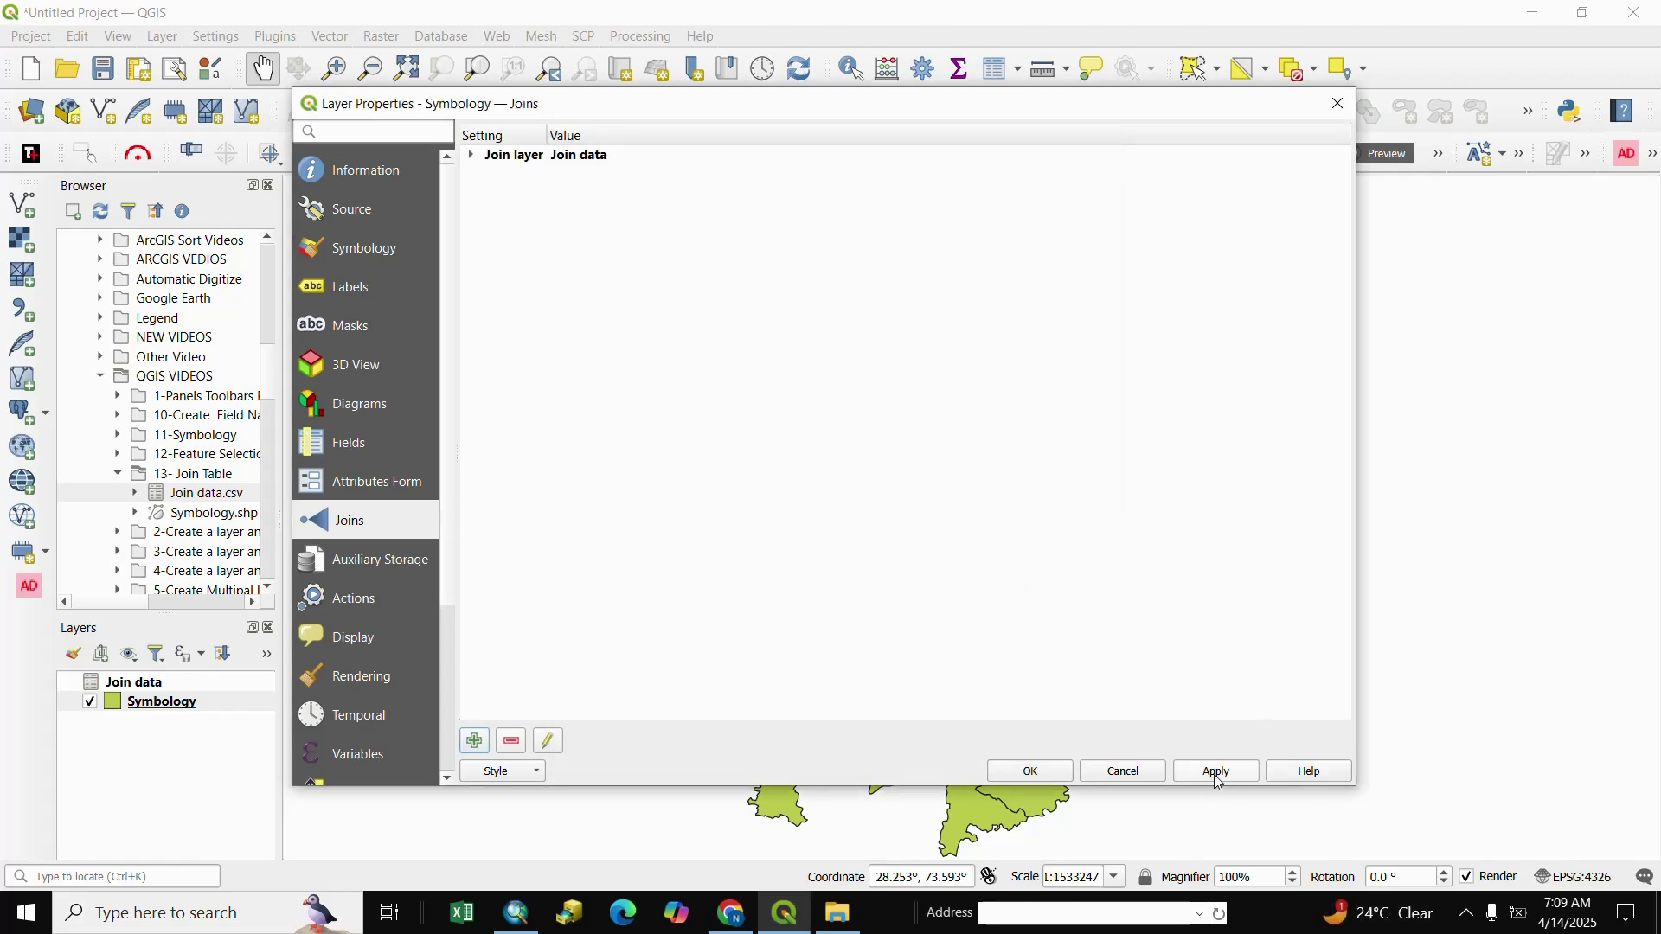
click(1031, 771)
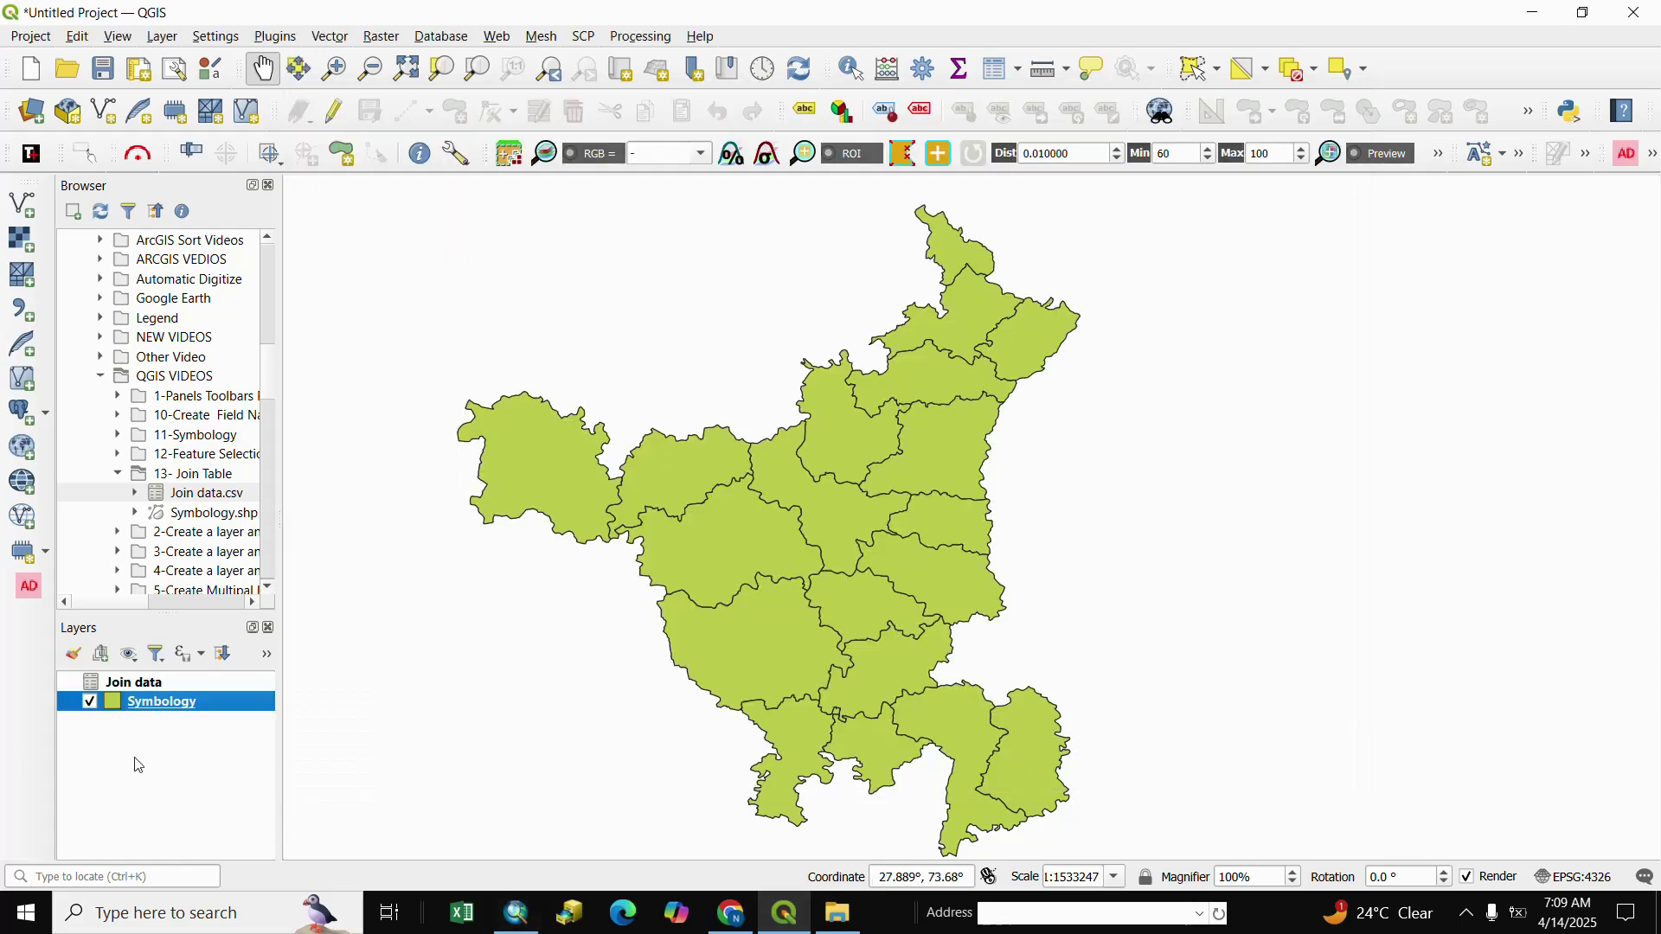
Examine the Join data_NAME_2 column in the Symbology attribute table, widening it and sorting by it in both directions
click(205, 736)
click(171, 702)
click(1000, 78)
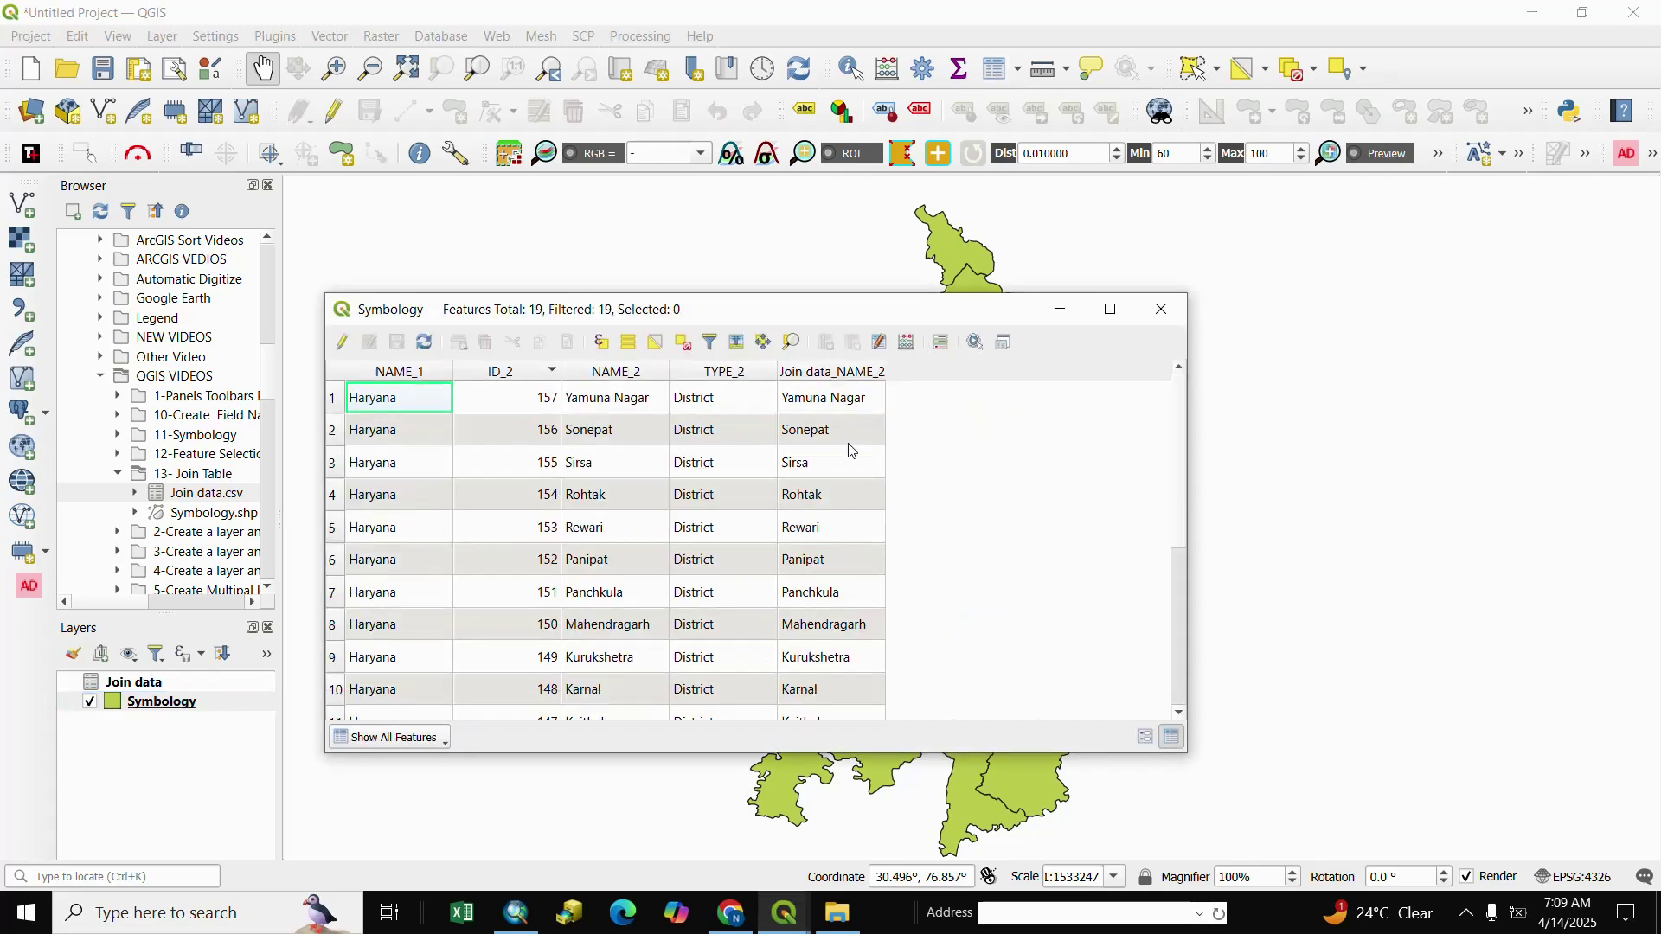
click(801, 375)
click(800, 375)
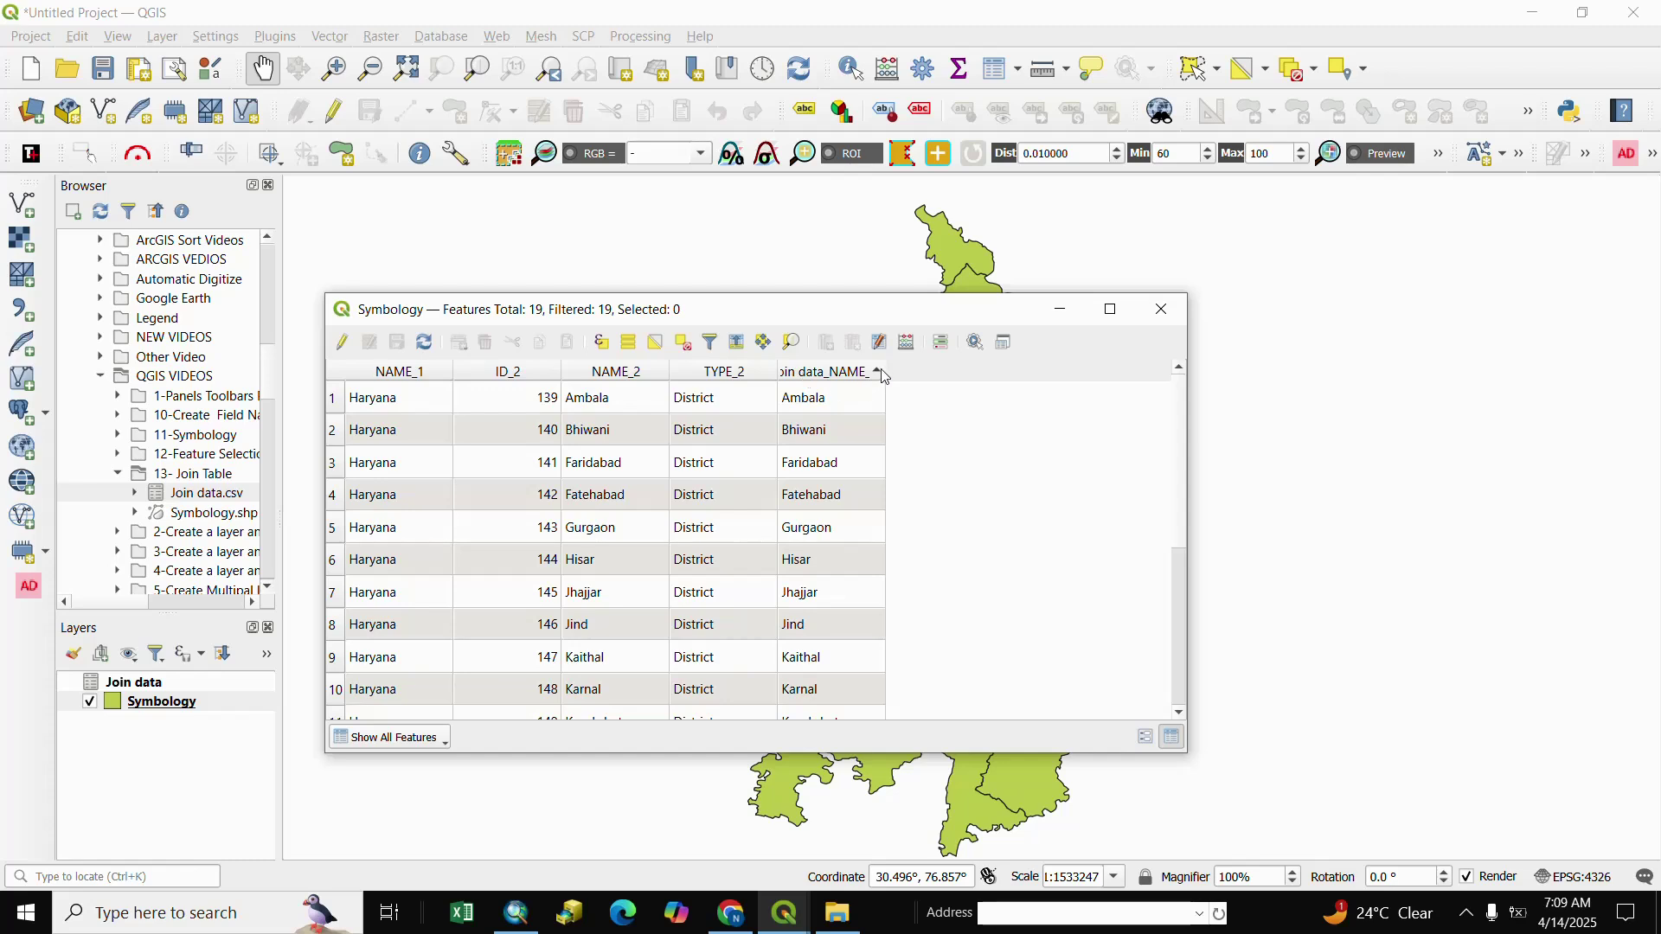
drag(884, 372, 1016, 373)
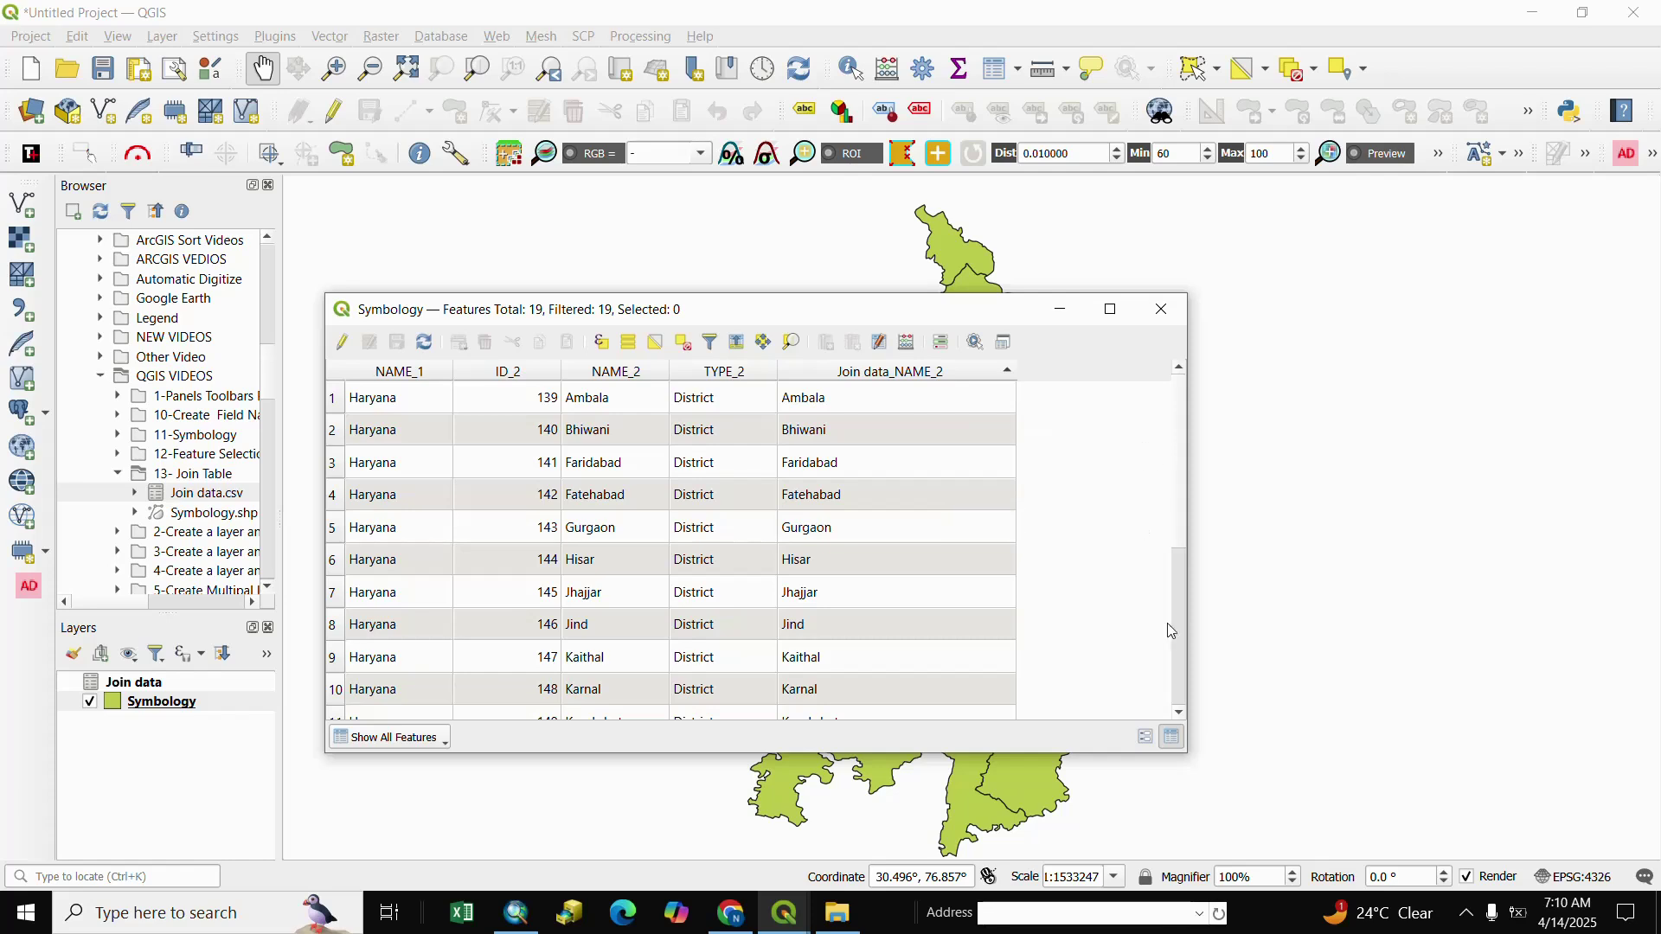
scroll(1171, 647, down, 3)
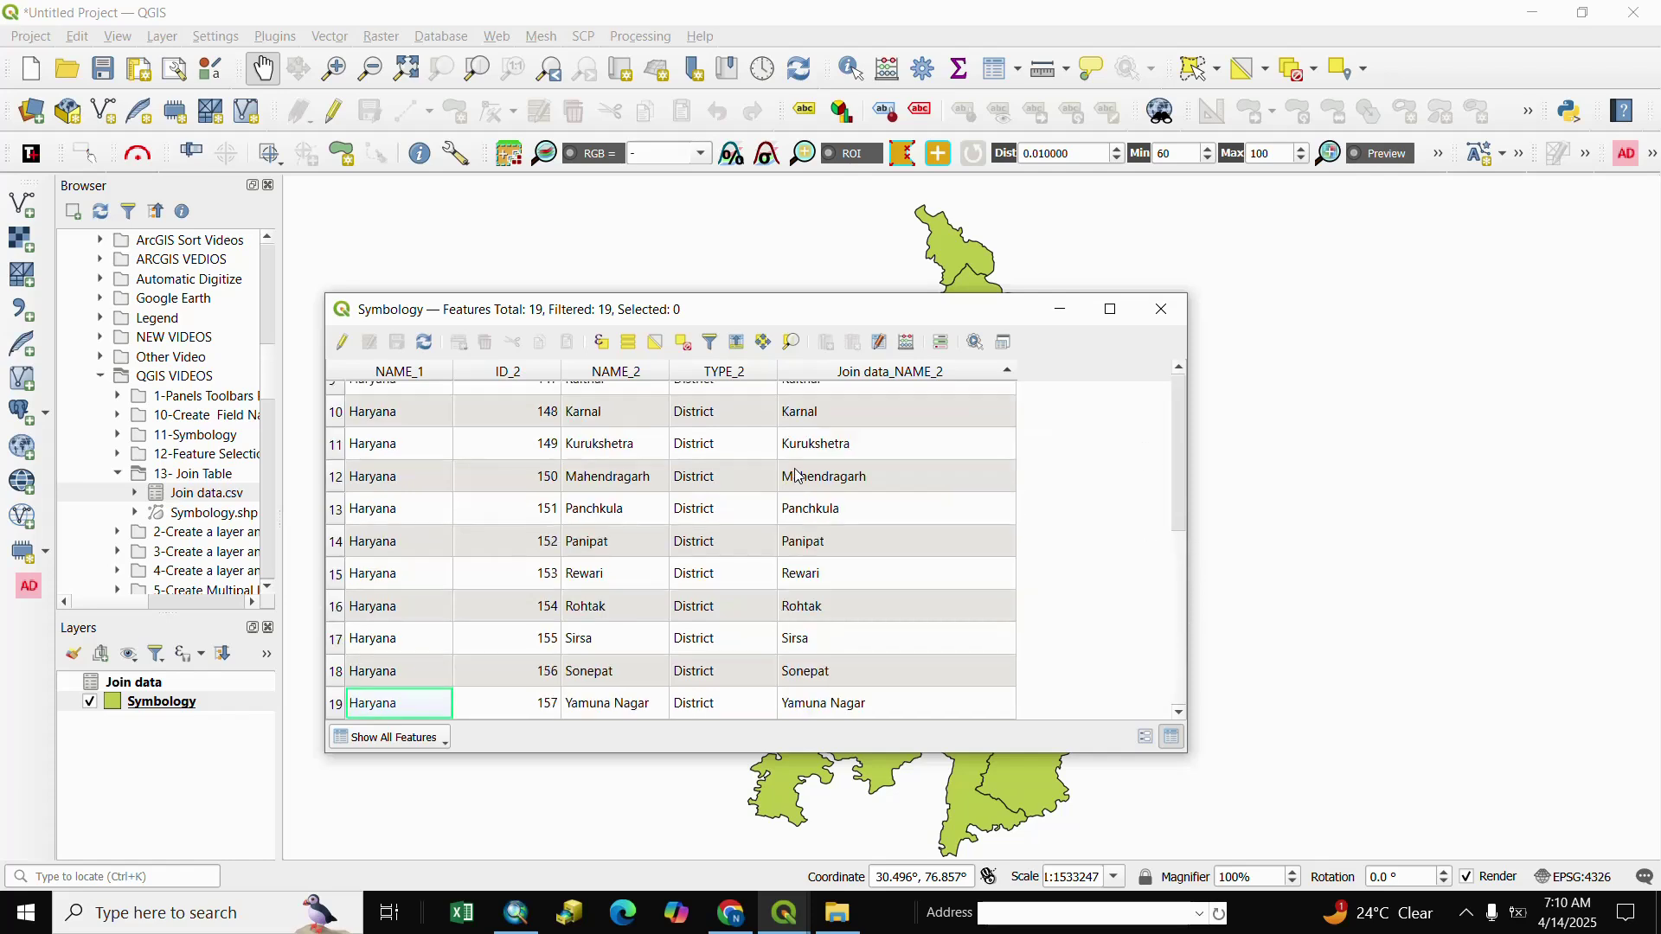
click(813, 377)
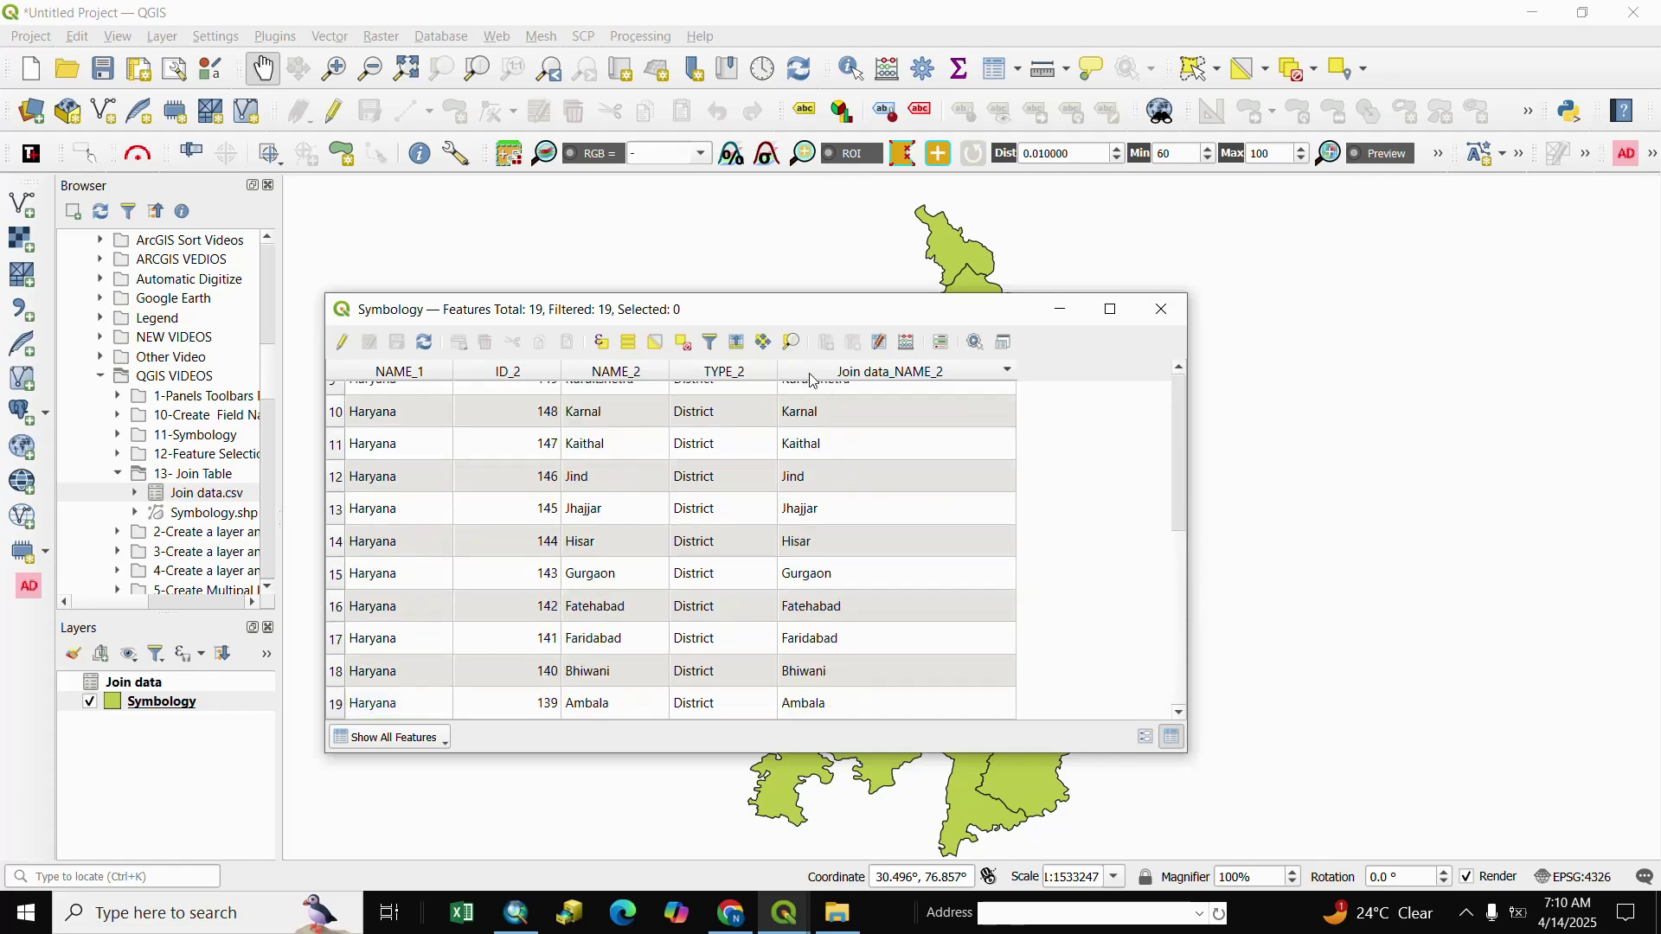
scroll(881, 437, up, 3)
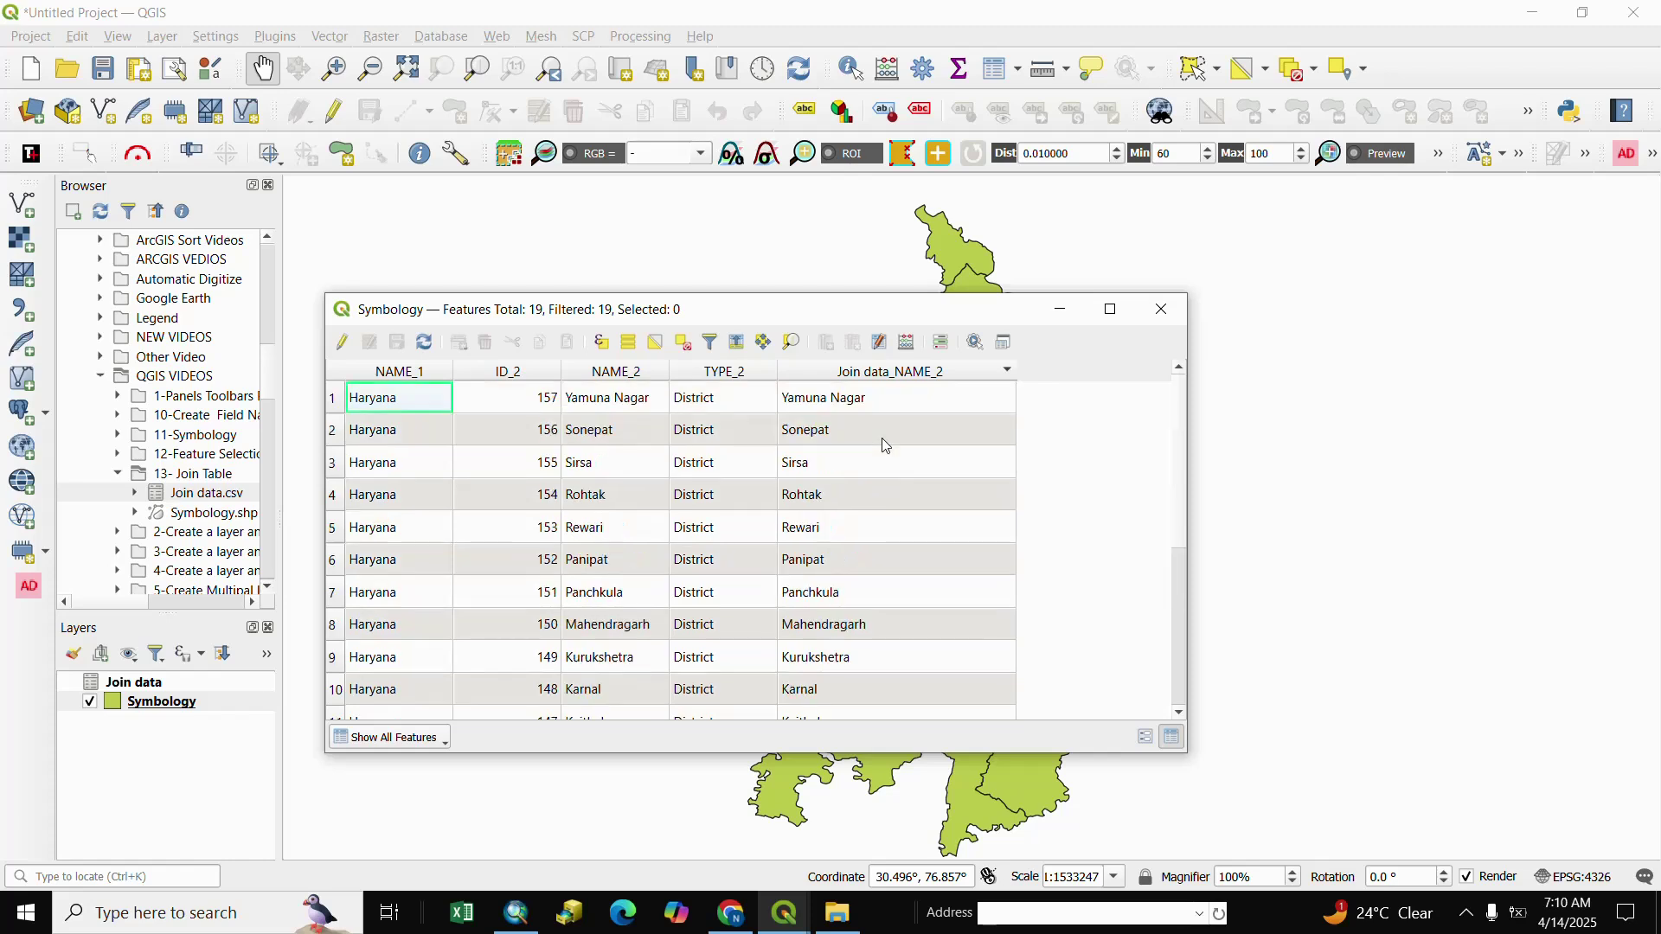
click(1168, 311)
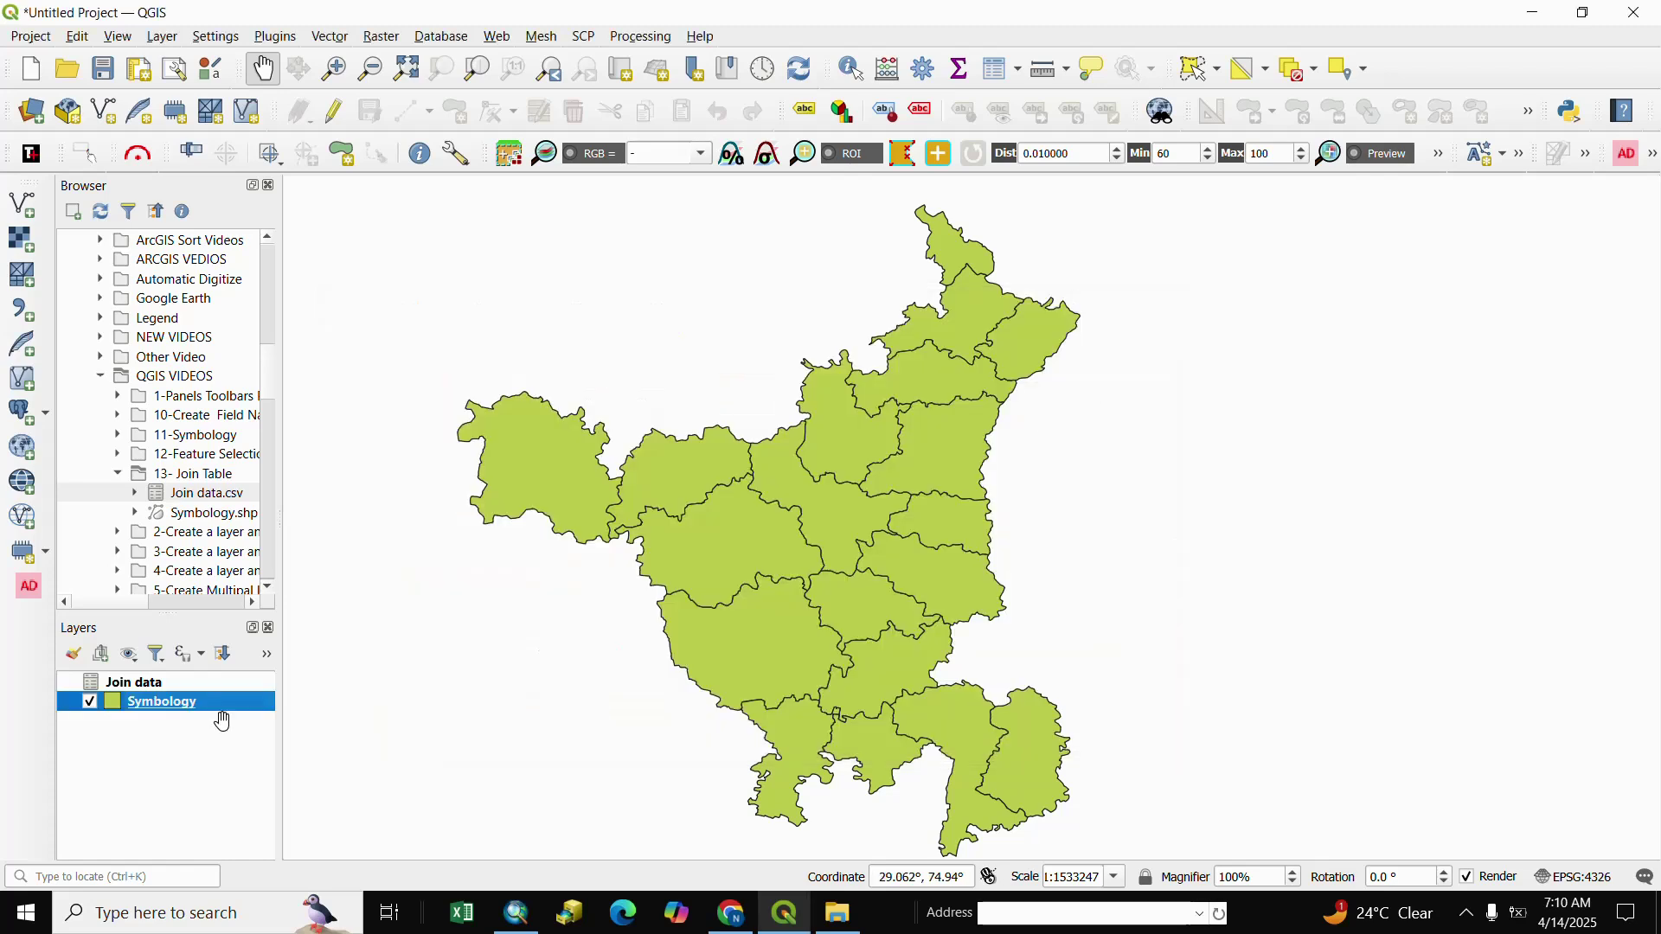
Remove the Join data join from the Symbology layer and check the layer's attribute table
double_click(116, 705)
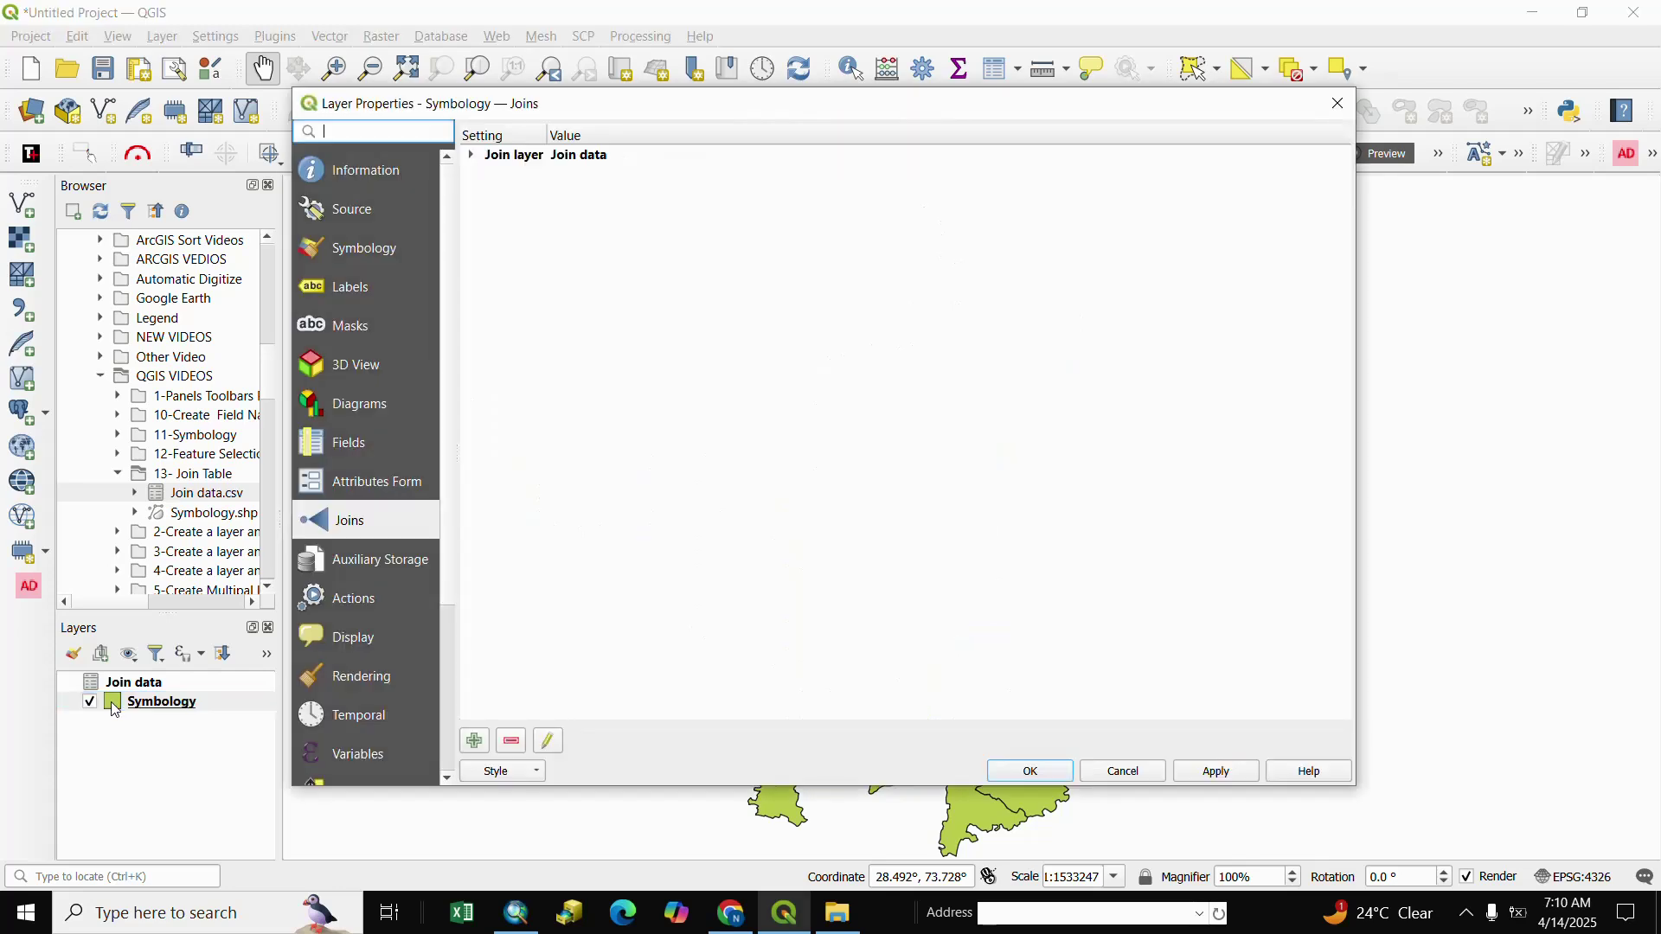
click(513, 746)
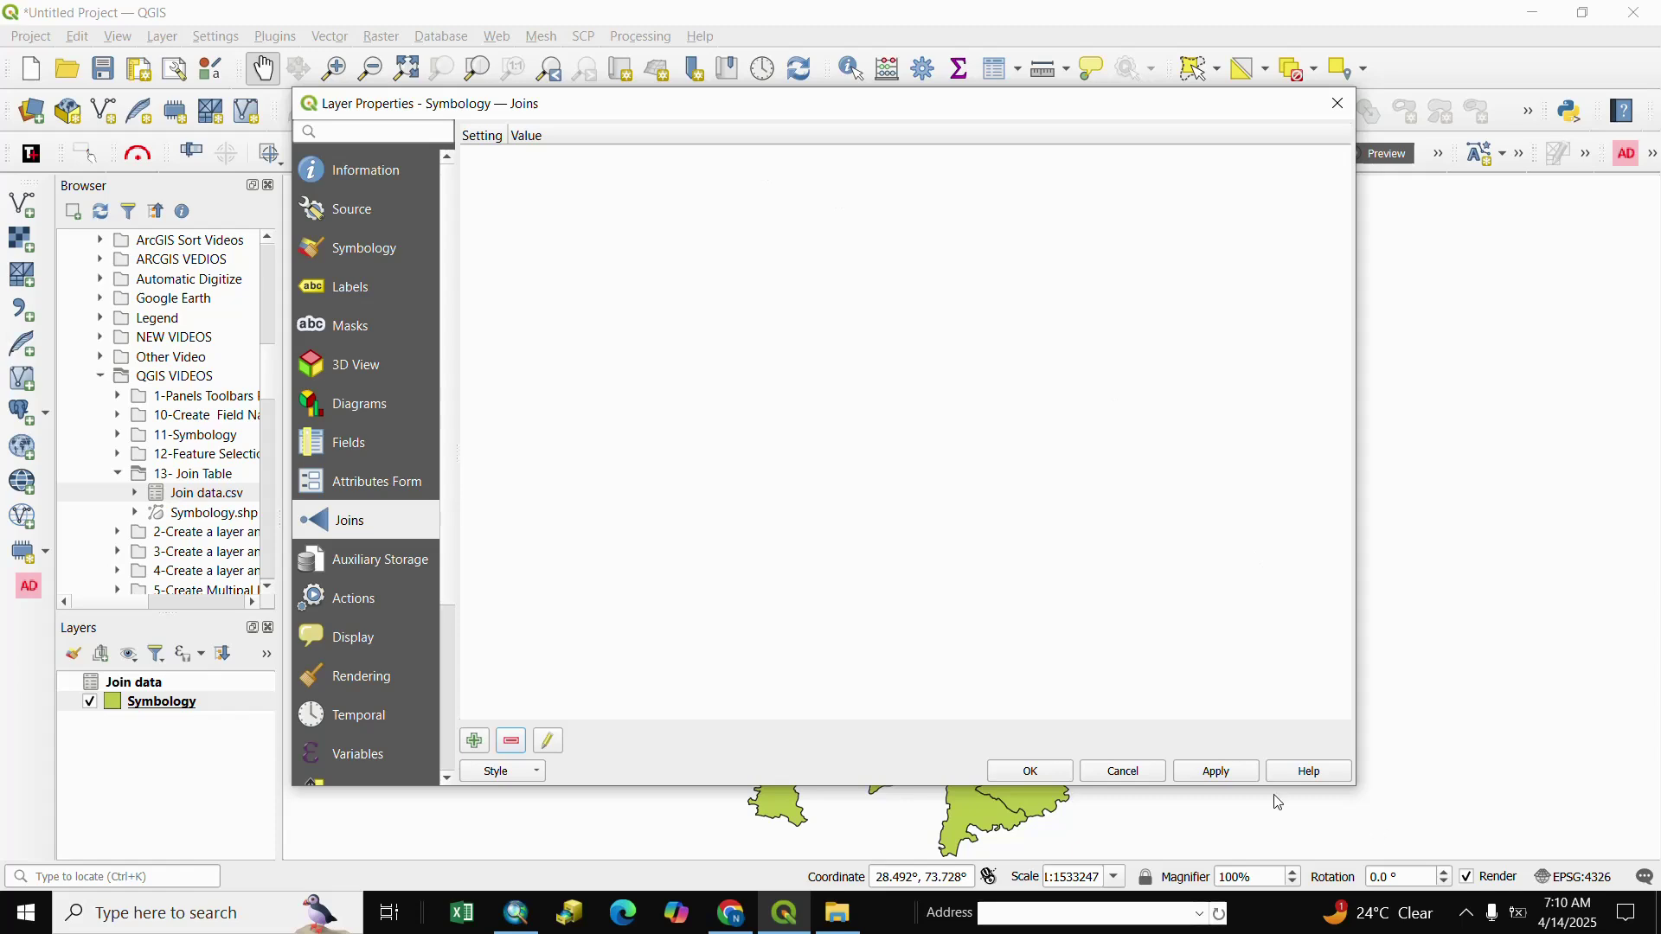
click(1217, 776)
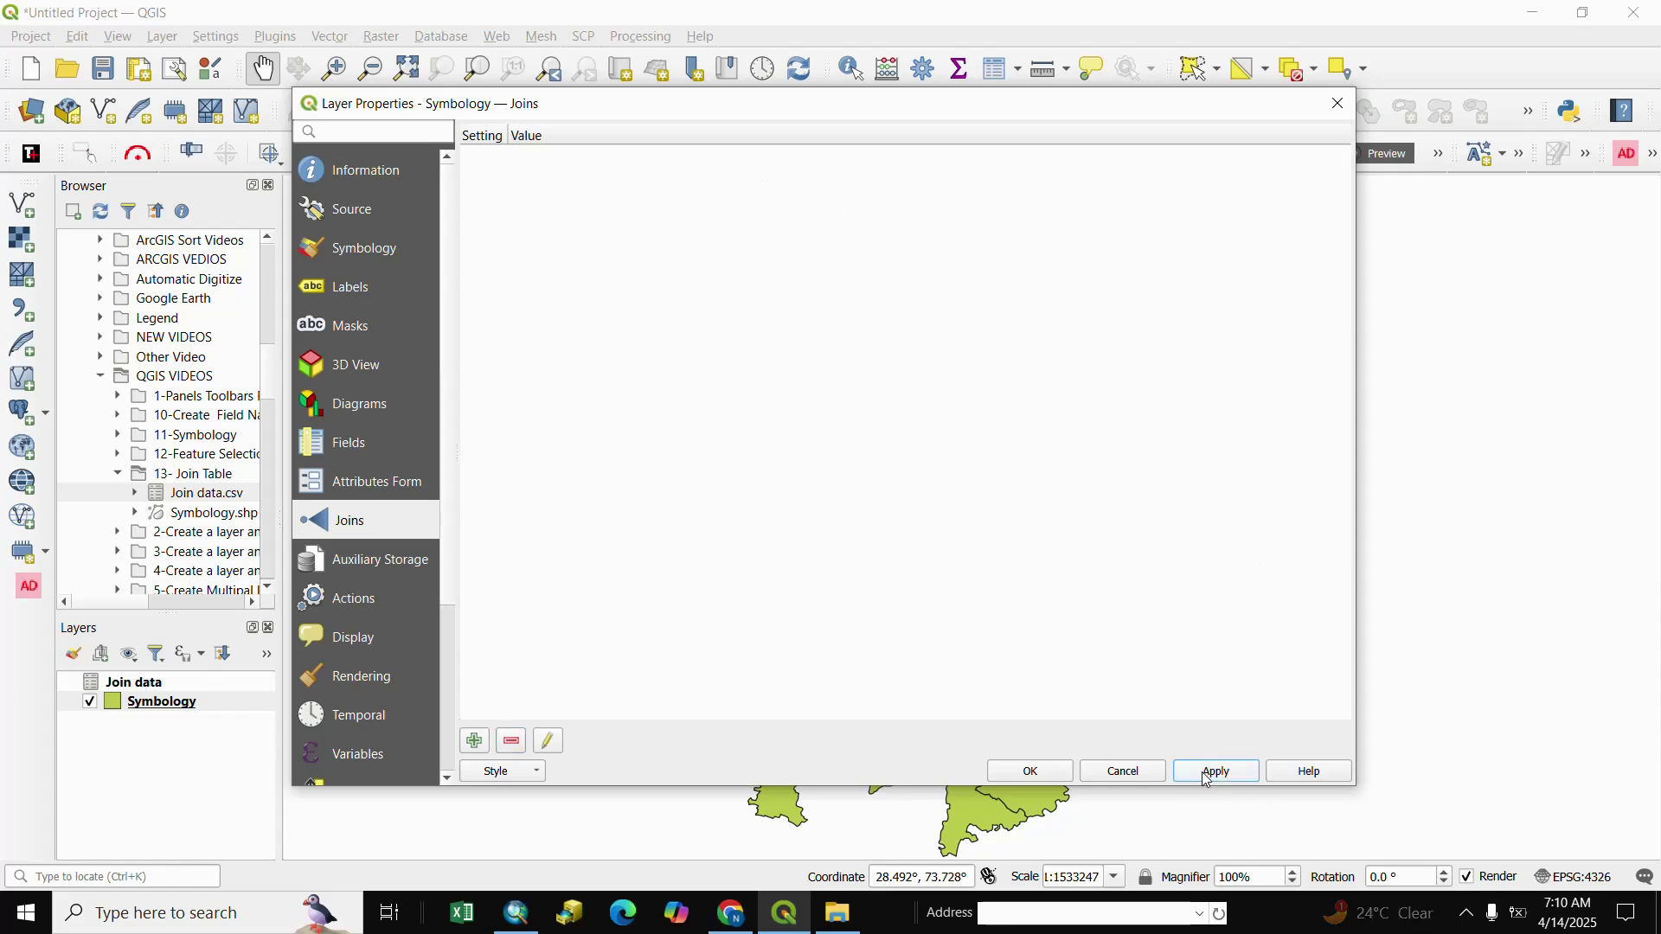
click(1012, 777)
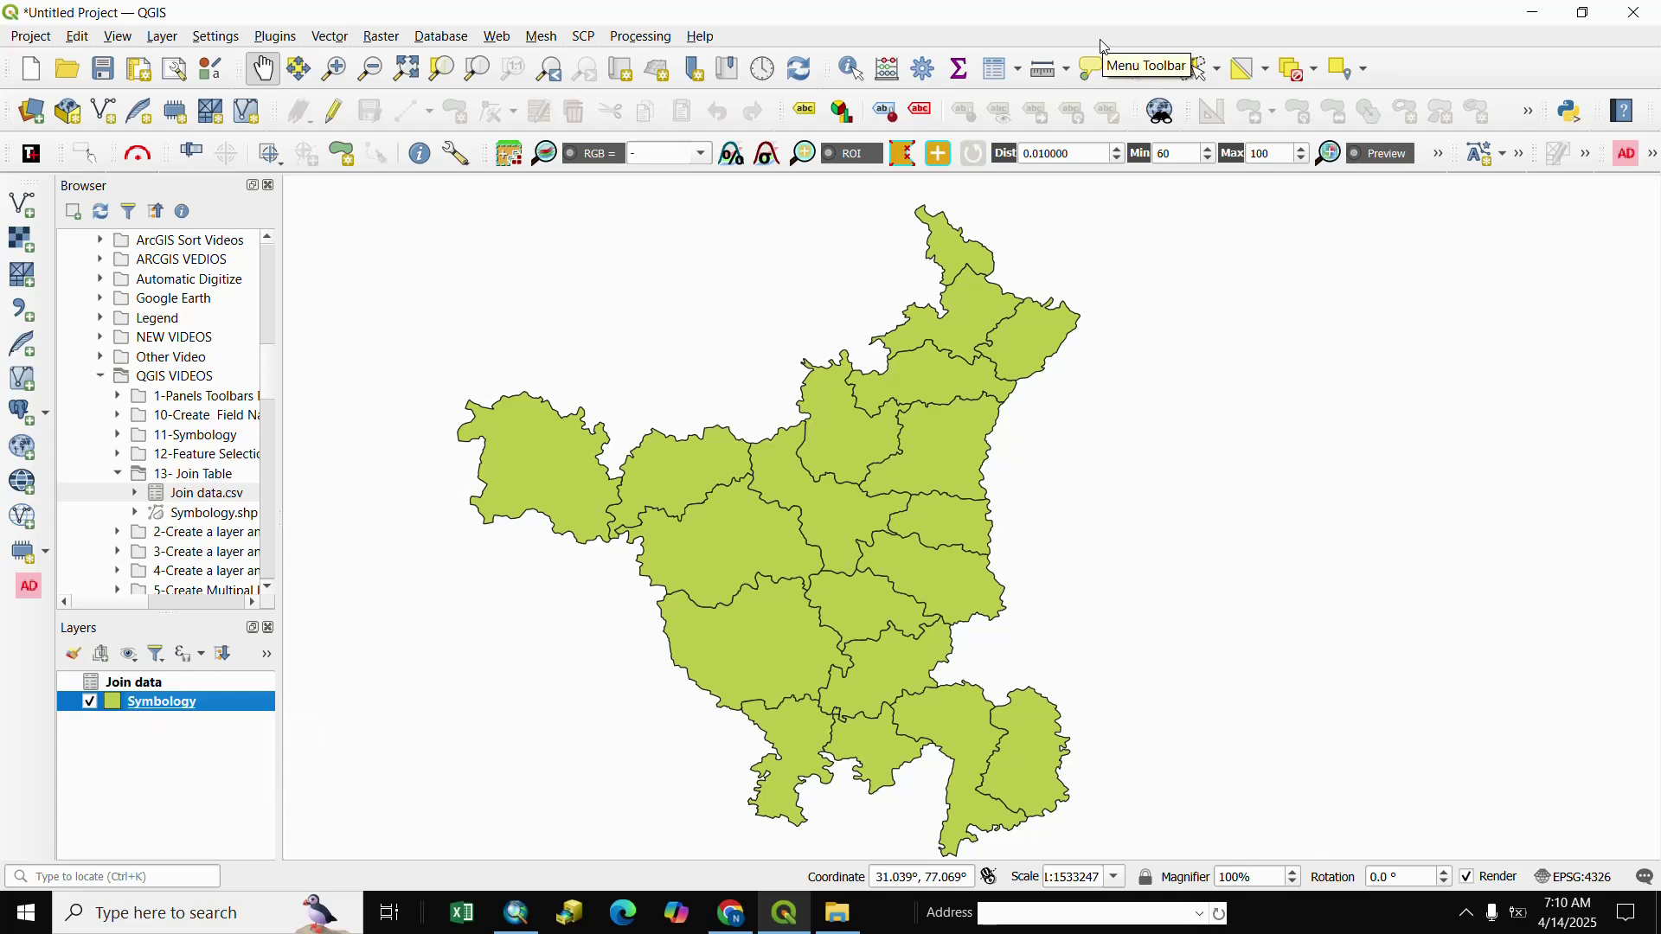
click(999, 75)
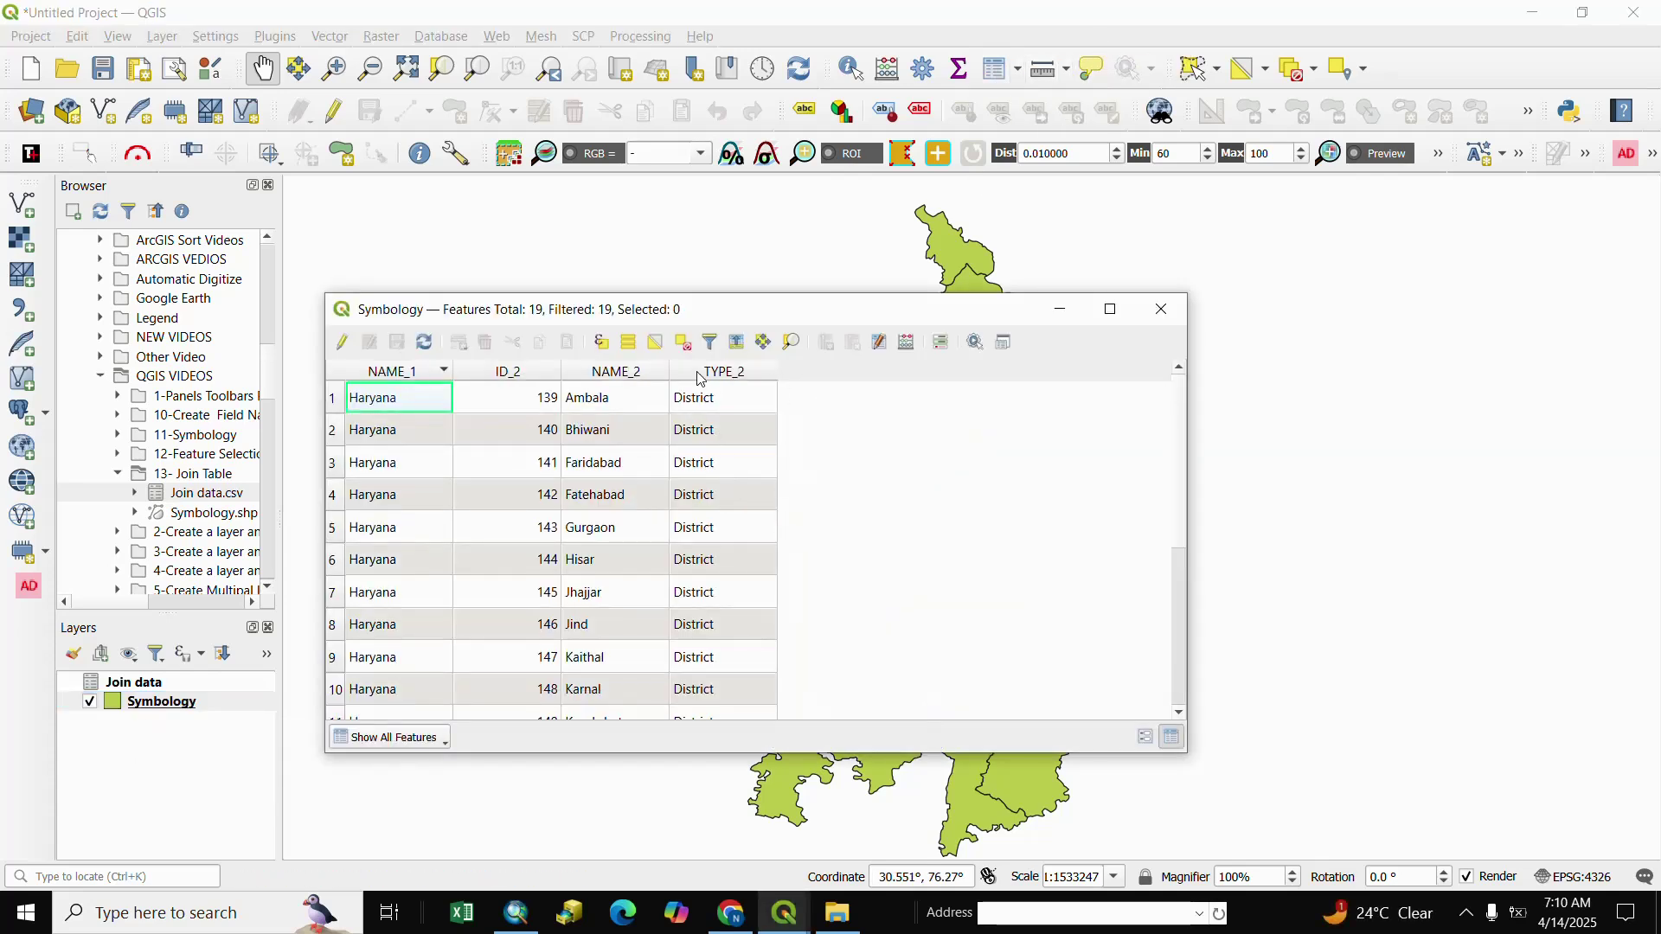
click(701, 375)
click(1161, 310)
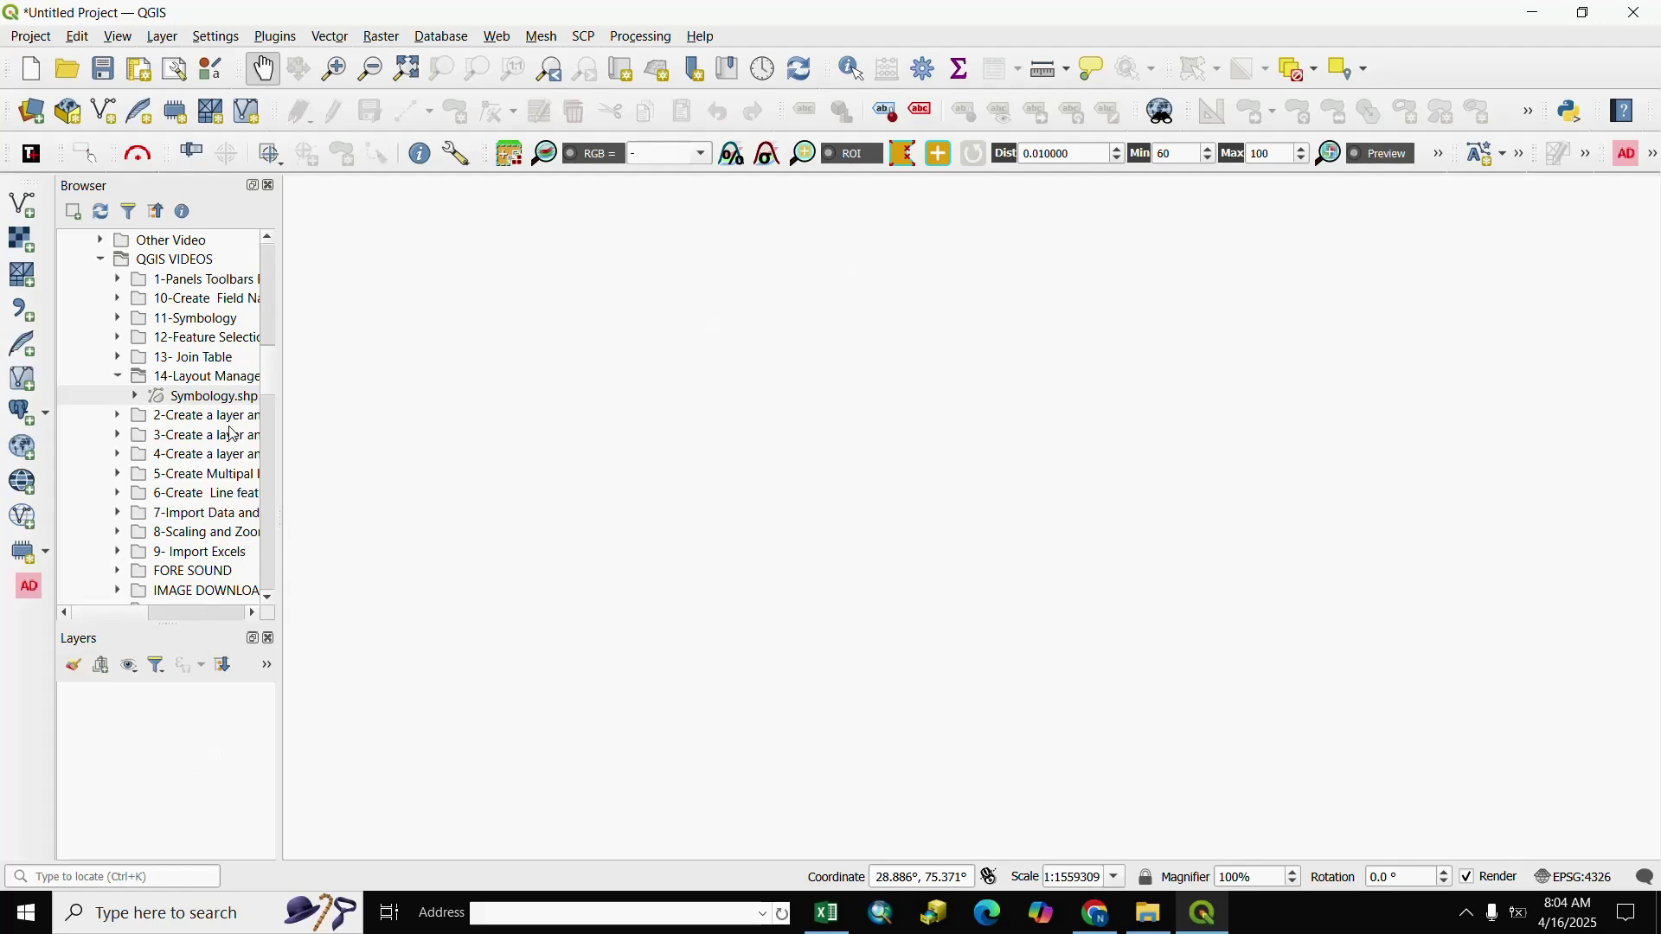
Add Symbology.shp from the 14-Layout folder under QGIS VIDEOS to the empty project and center the districts in the map view
scroll(206, 404, up, 5)
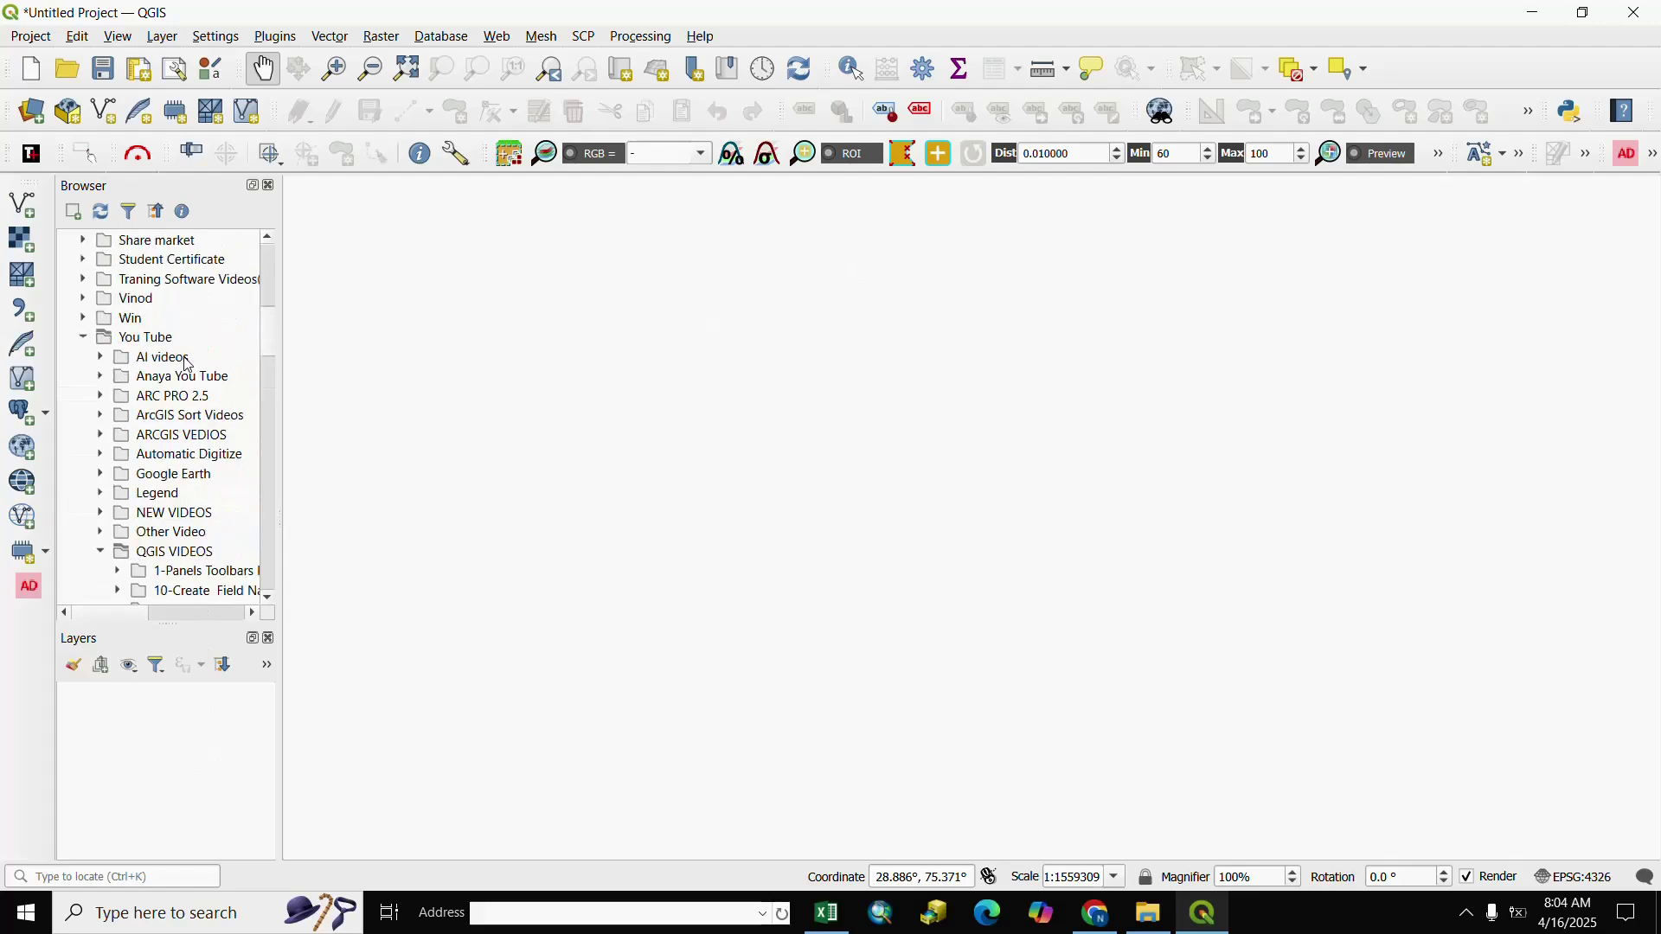
scroll(216, 467, down, 3)
click(180, 514)
scroll(208, 528, down, 2)
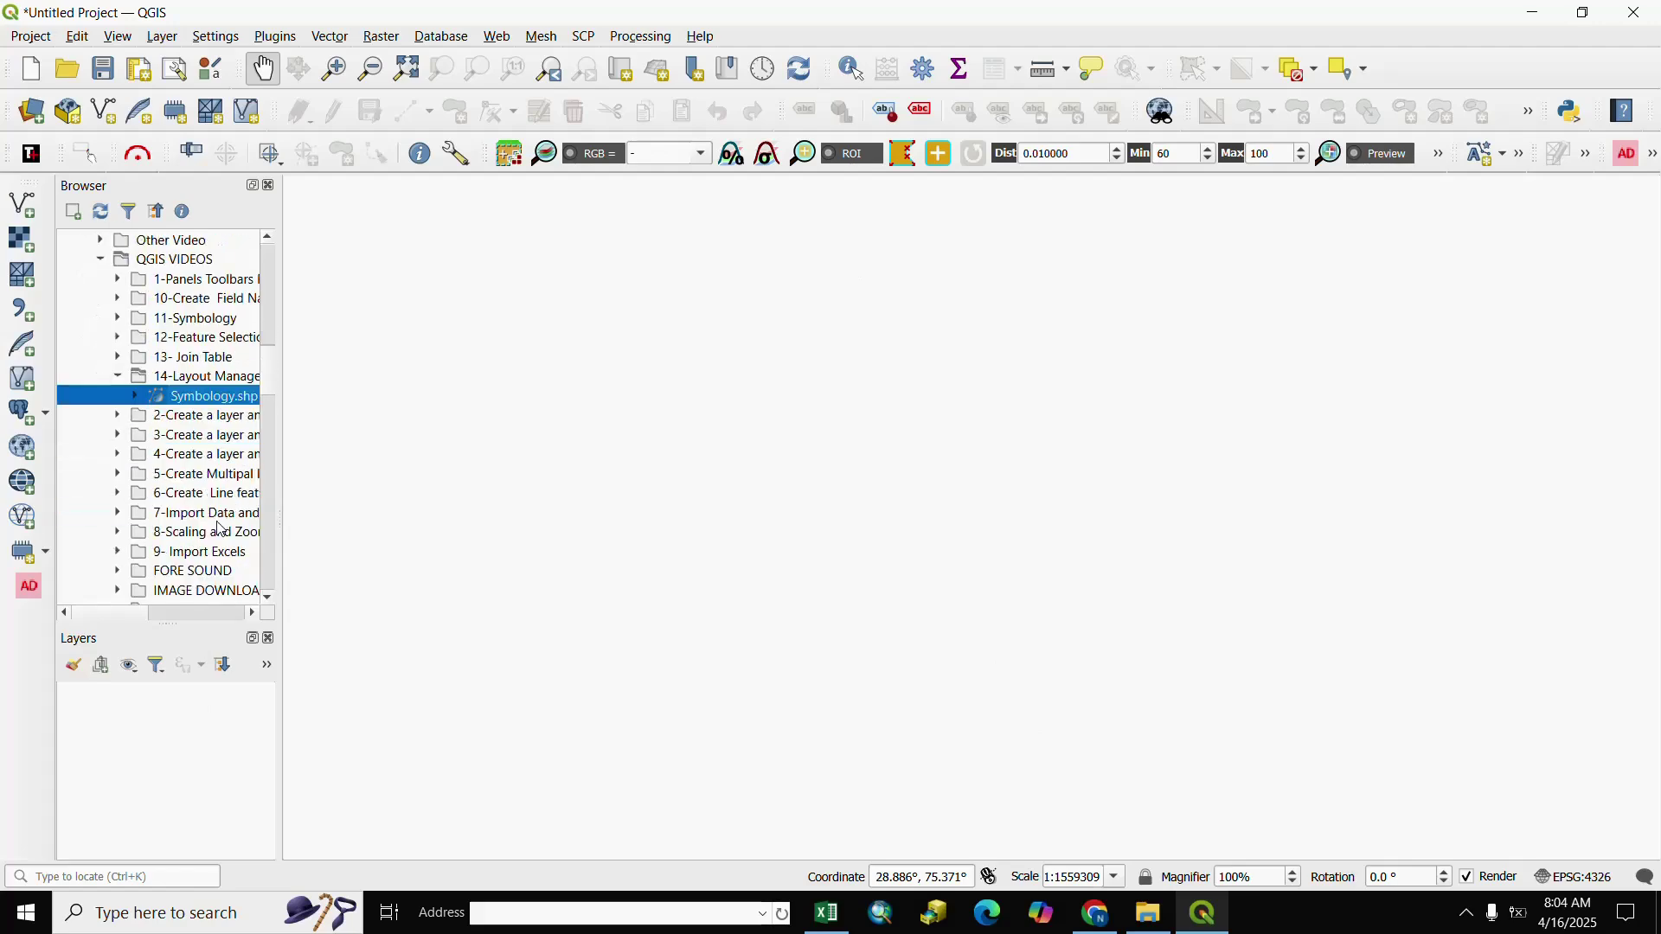
mouse_move(187, 398)
mouse_down()
mouse_move(233, 451)
mouse_move(501, 568)
mouse_up()
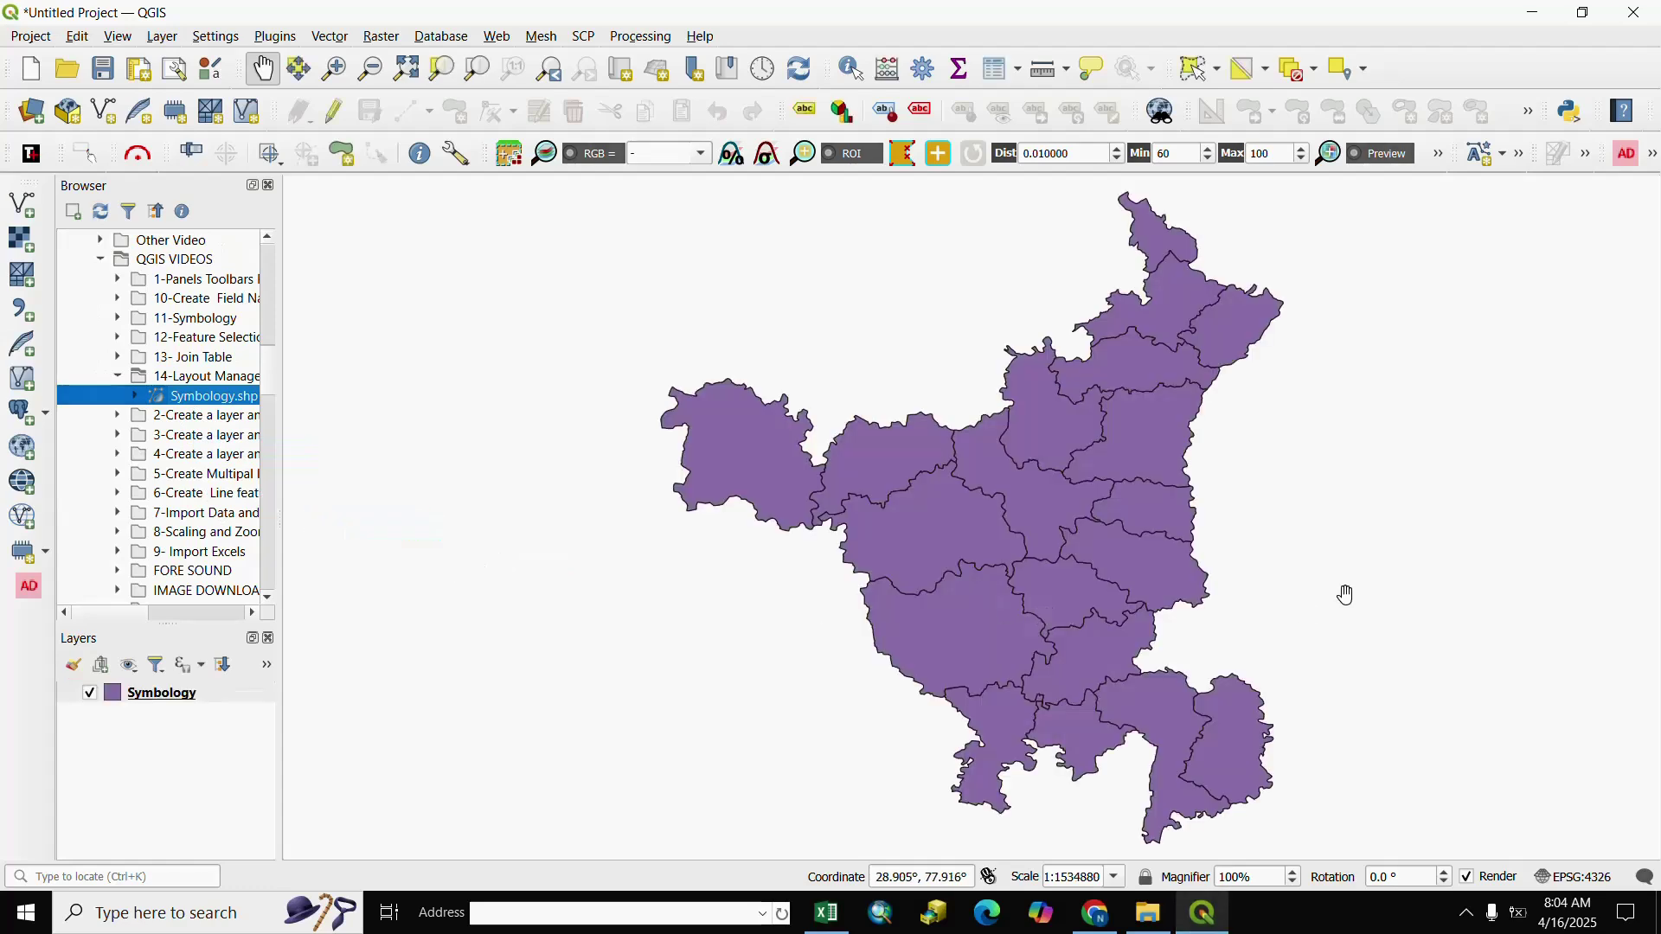
drag(1341, 593, 1231, 596)
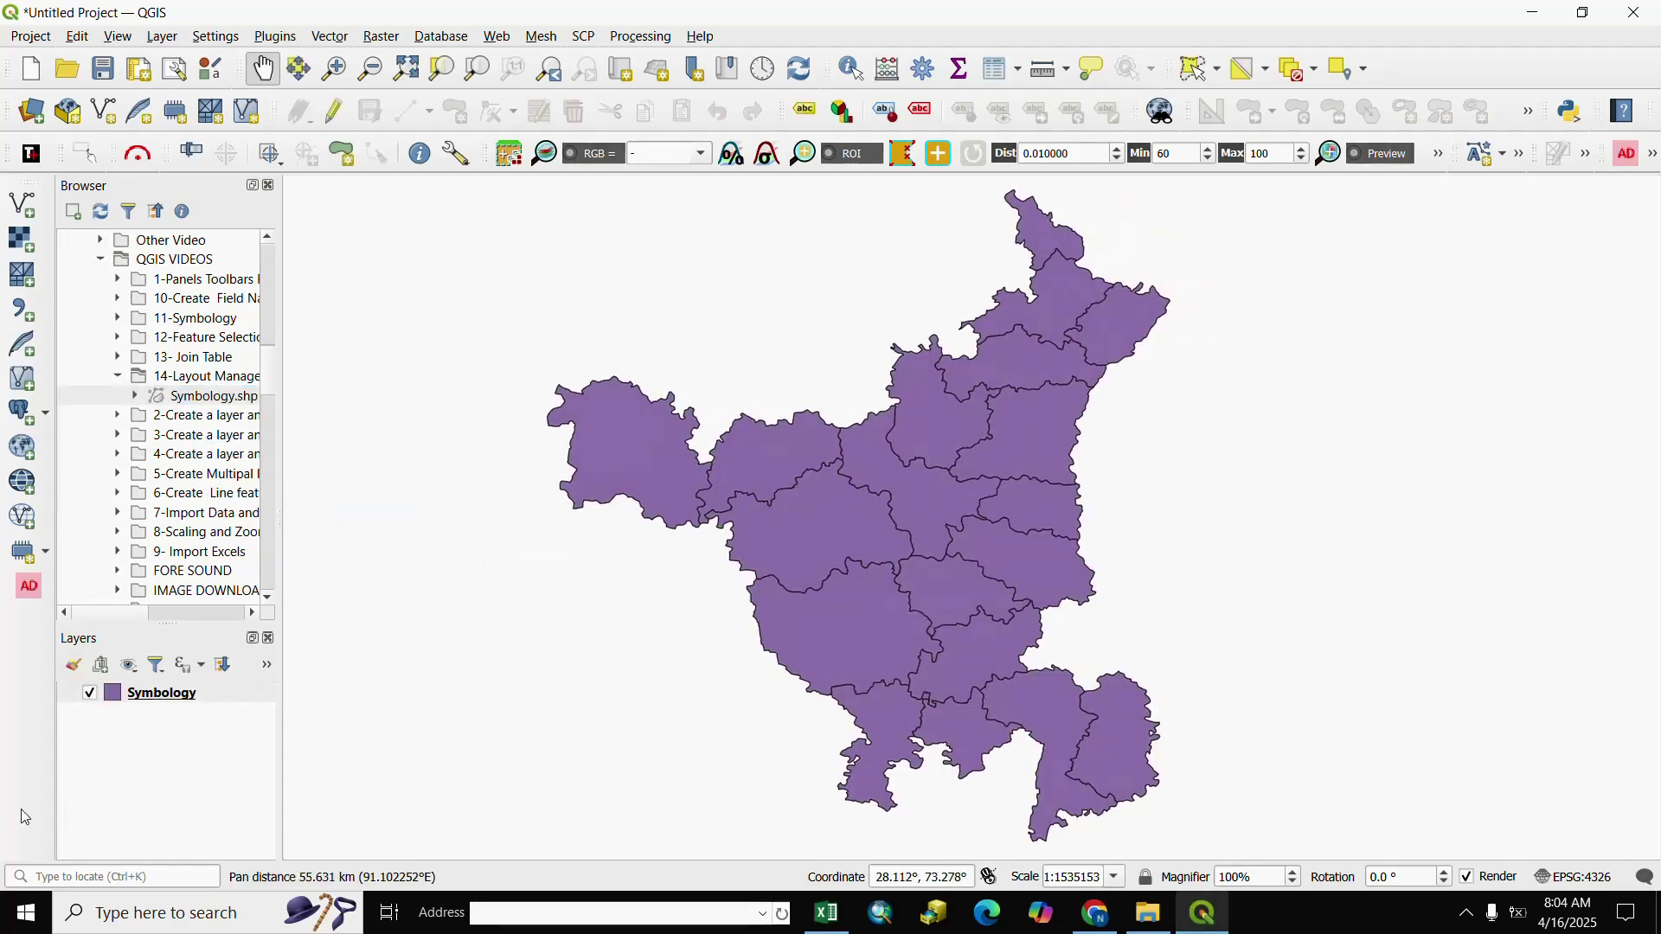
Set the Symbology layer's styling to Categorized, using NAME_2 as the value field
click(118, 702)
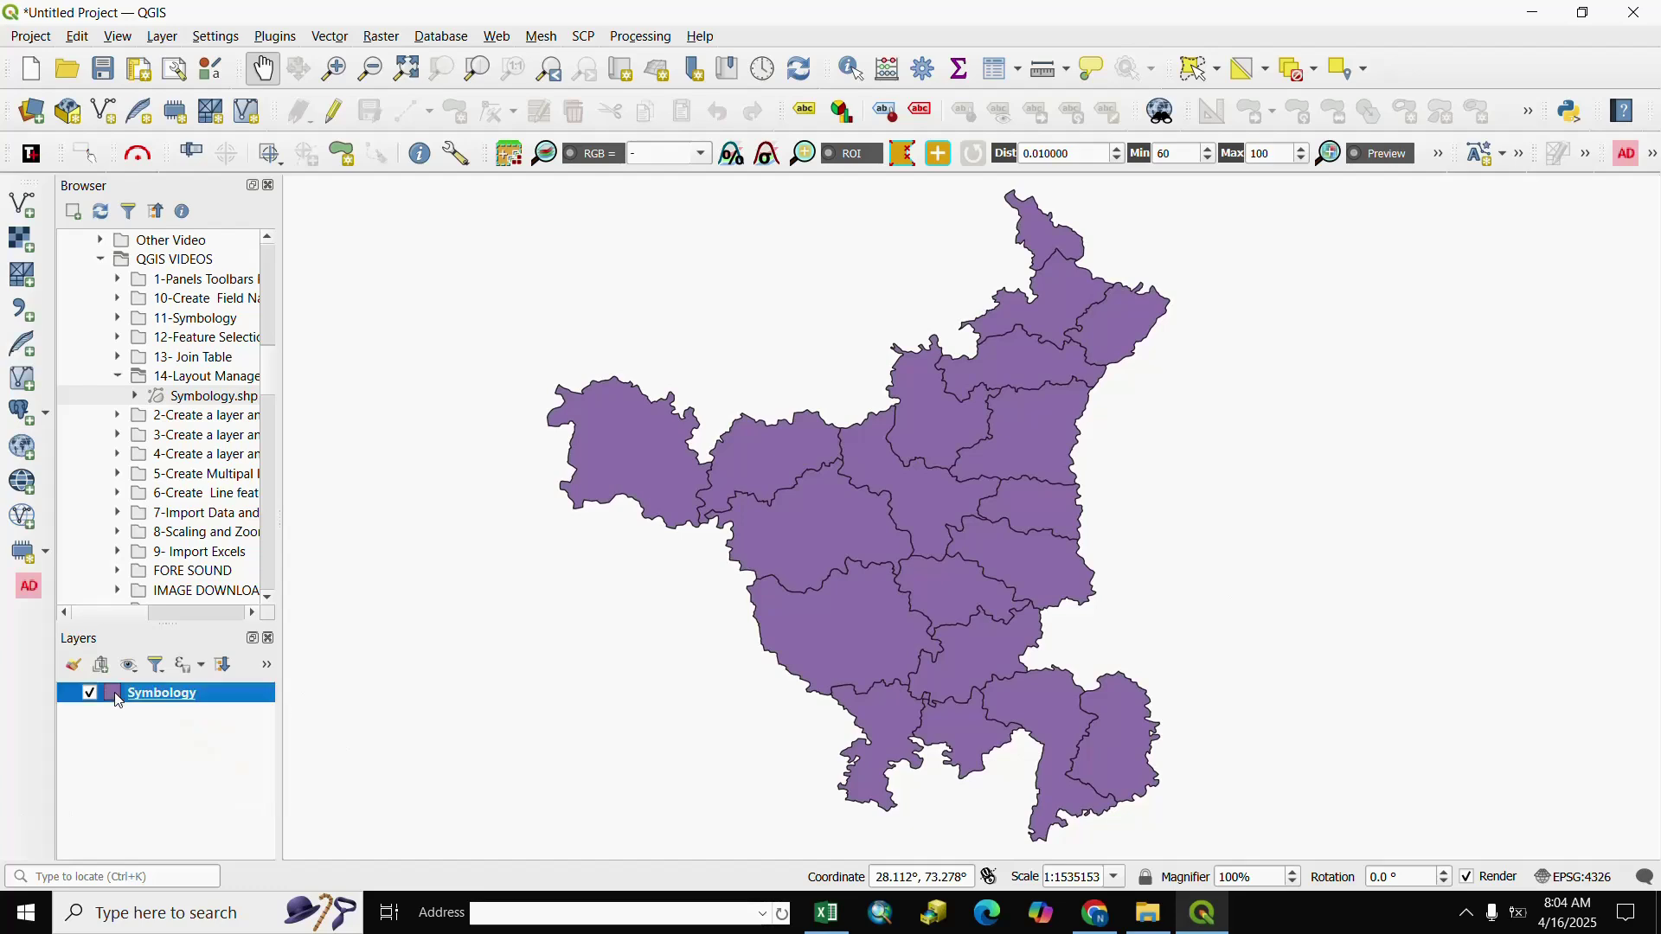
double_click(119, 702)
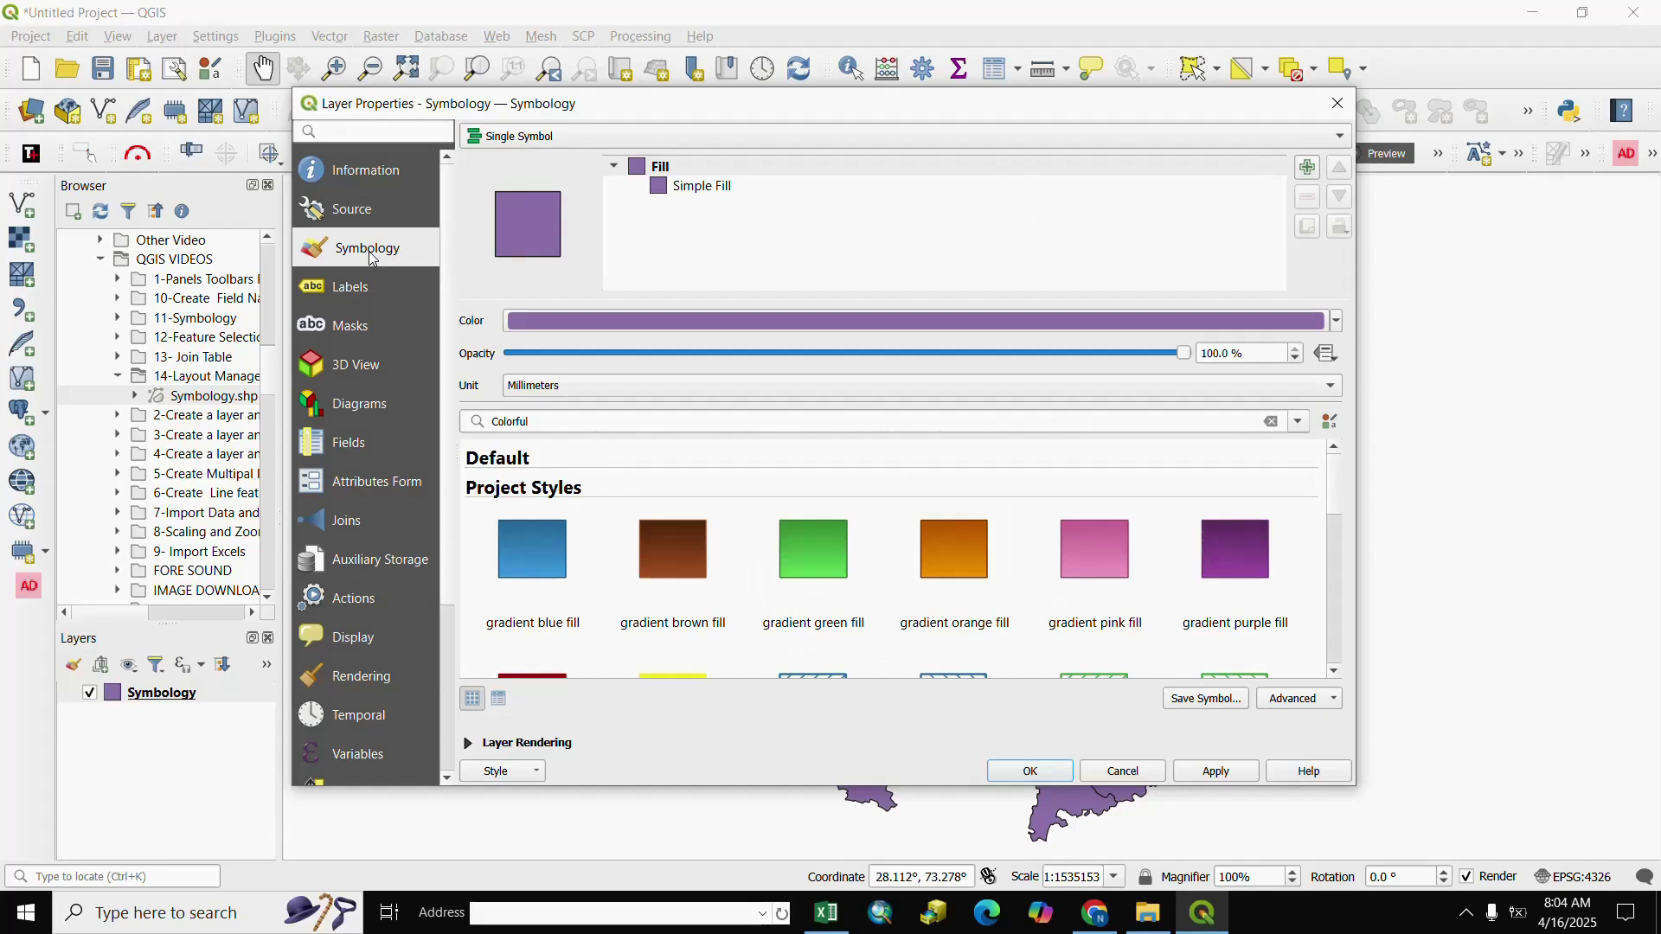
click(1339, 138)
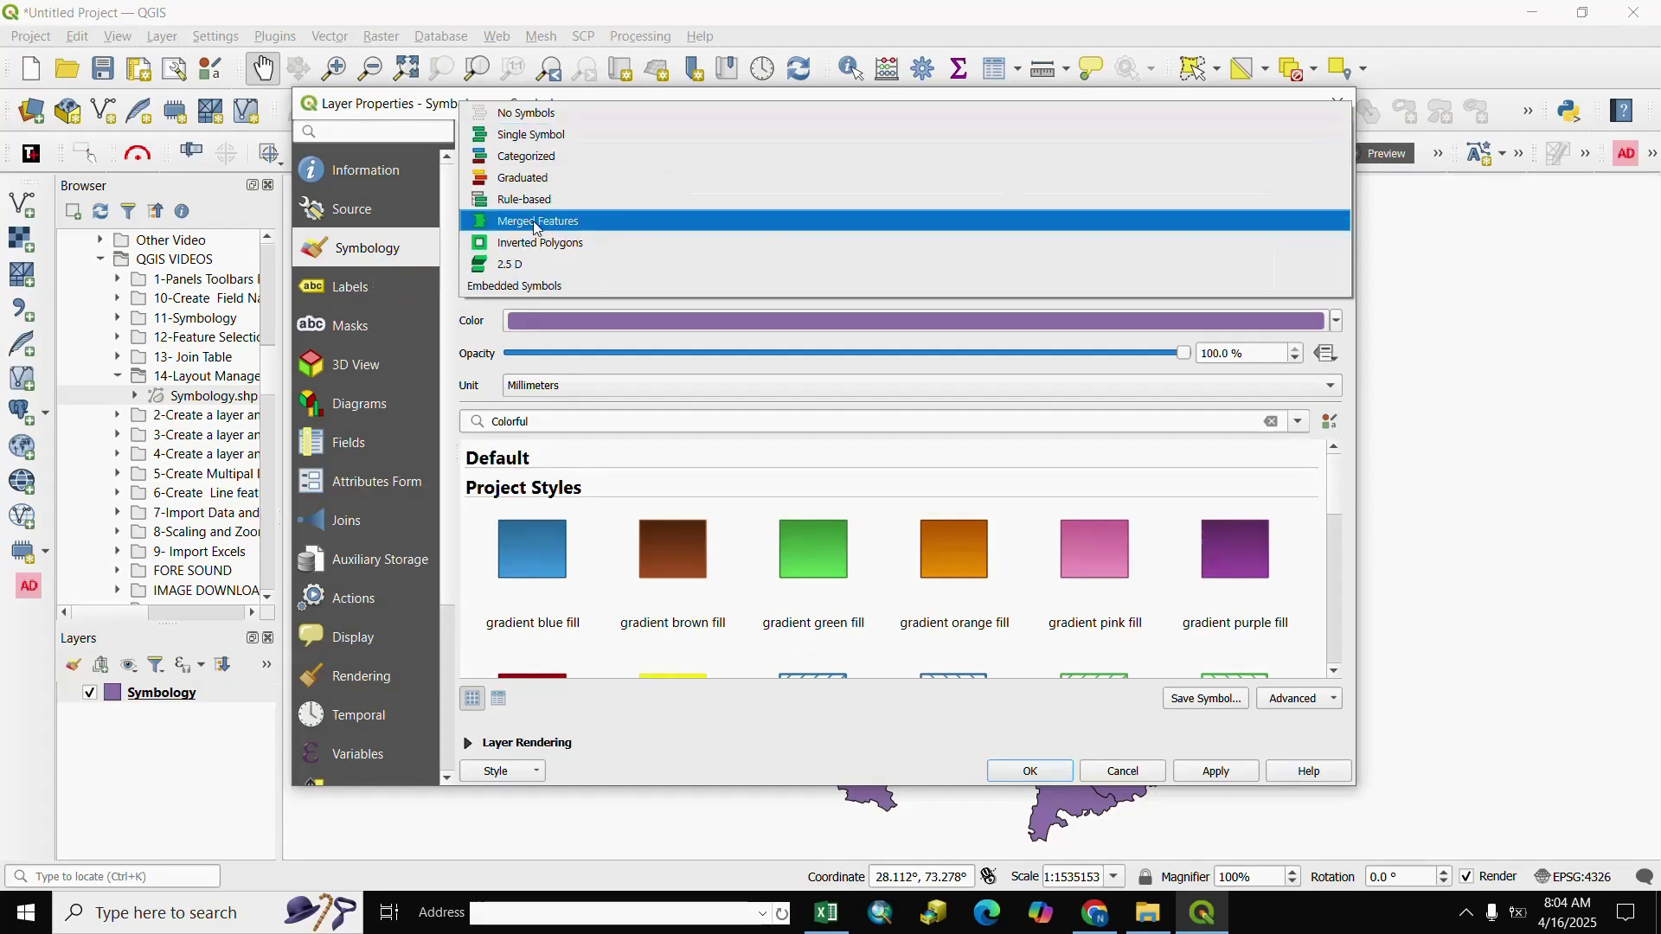
click(522, 158)
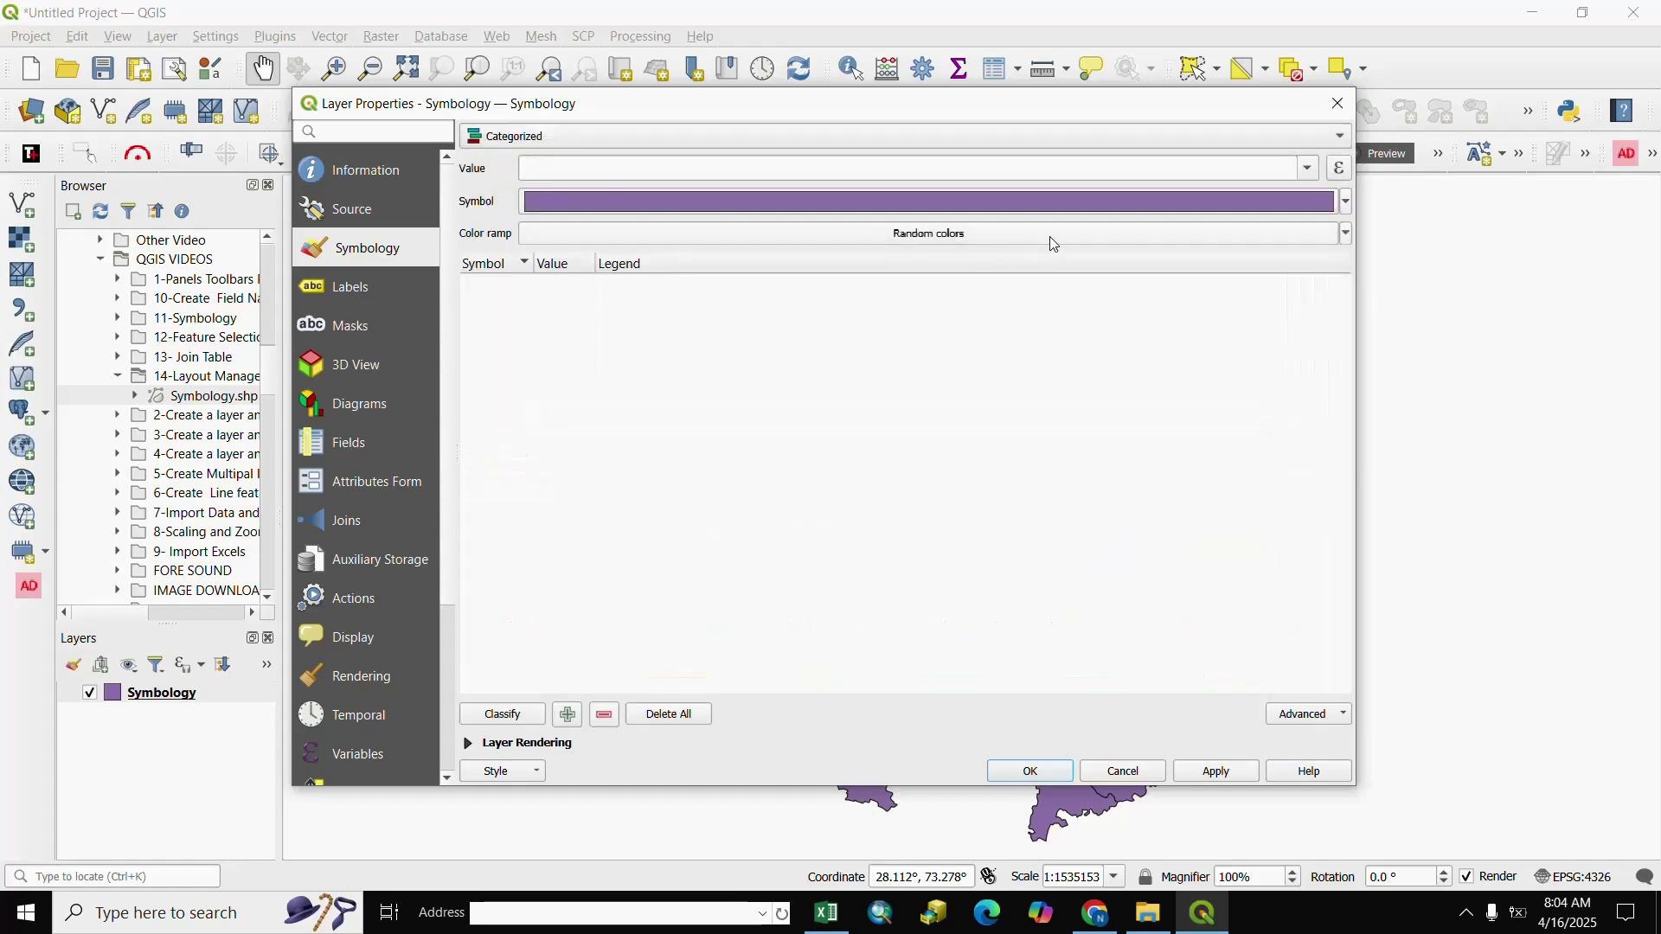
click(1306, 169)
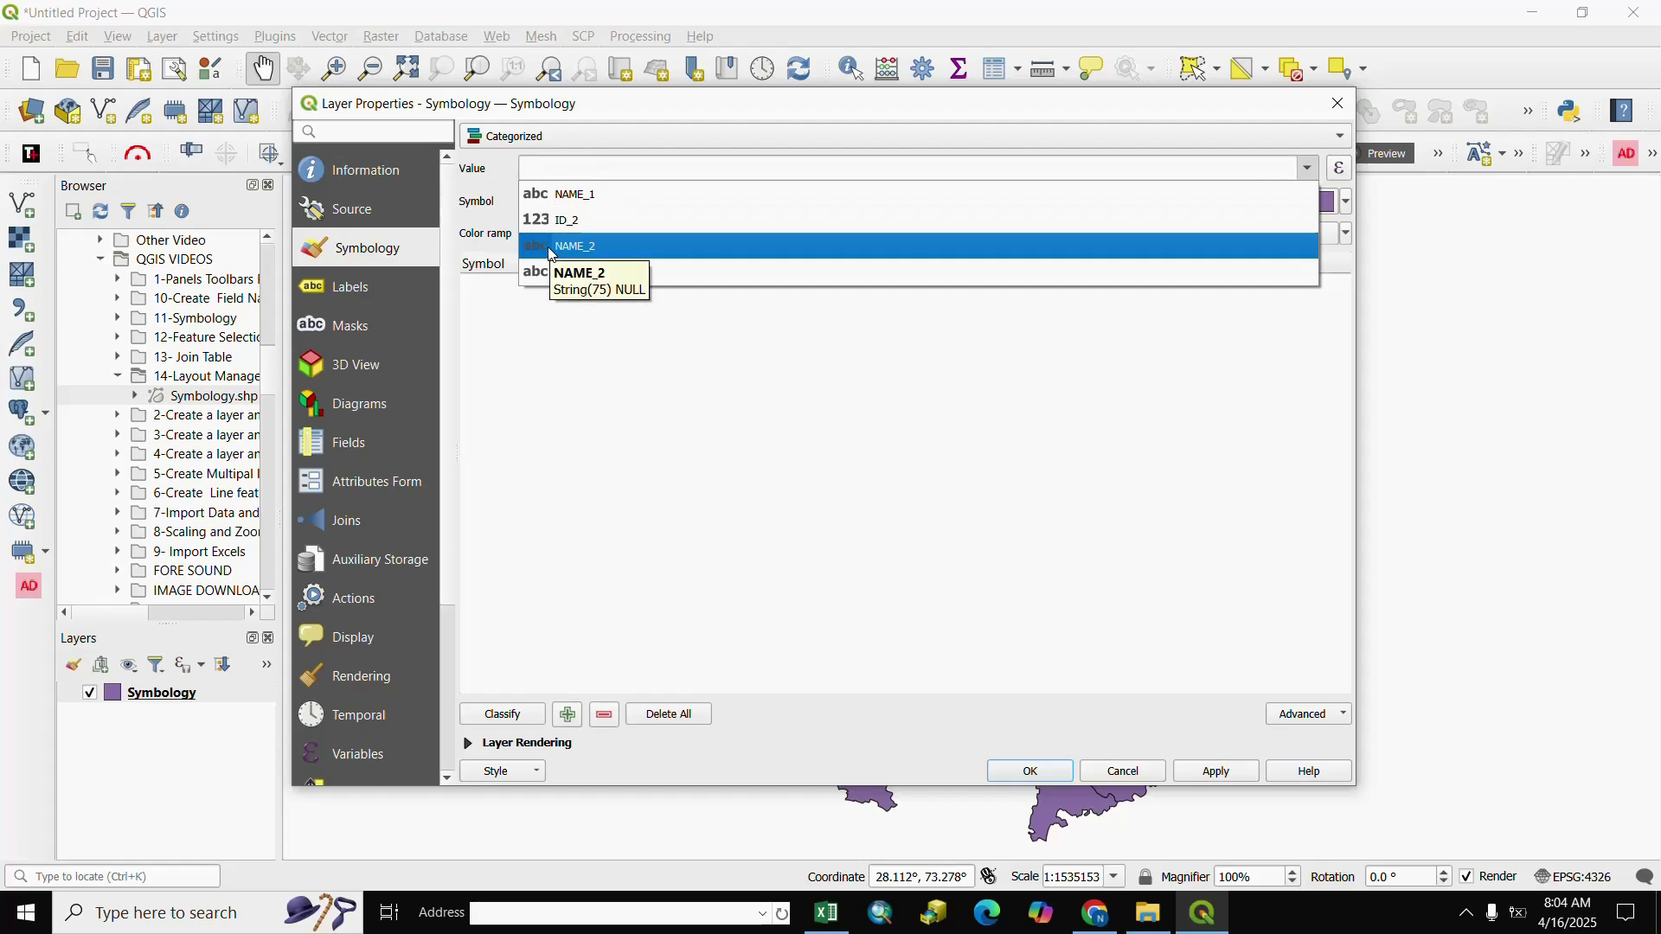
click(554, 250)
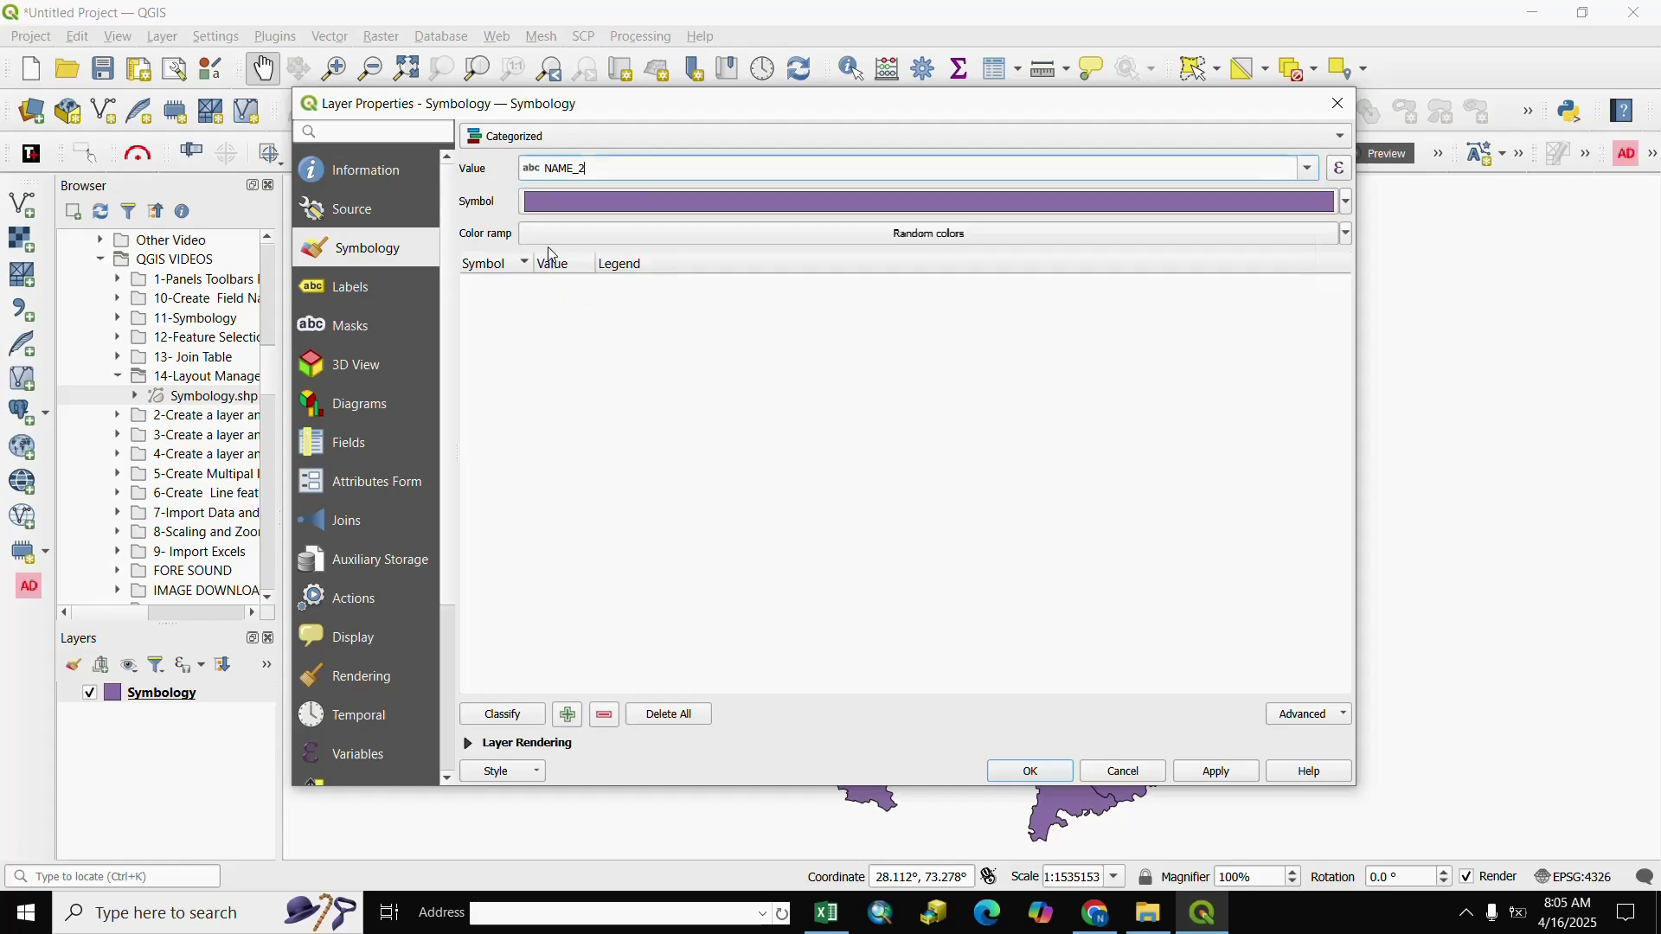
Change the base symbol color of the categorized style to a pinkish purple and apply it
click(1345, 203)
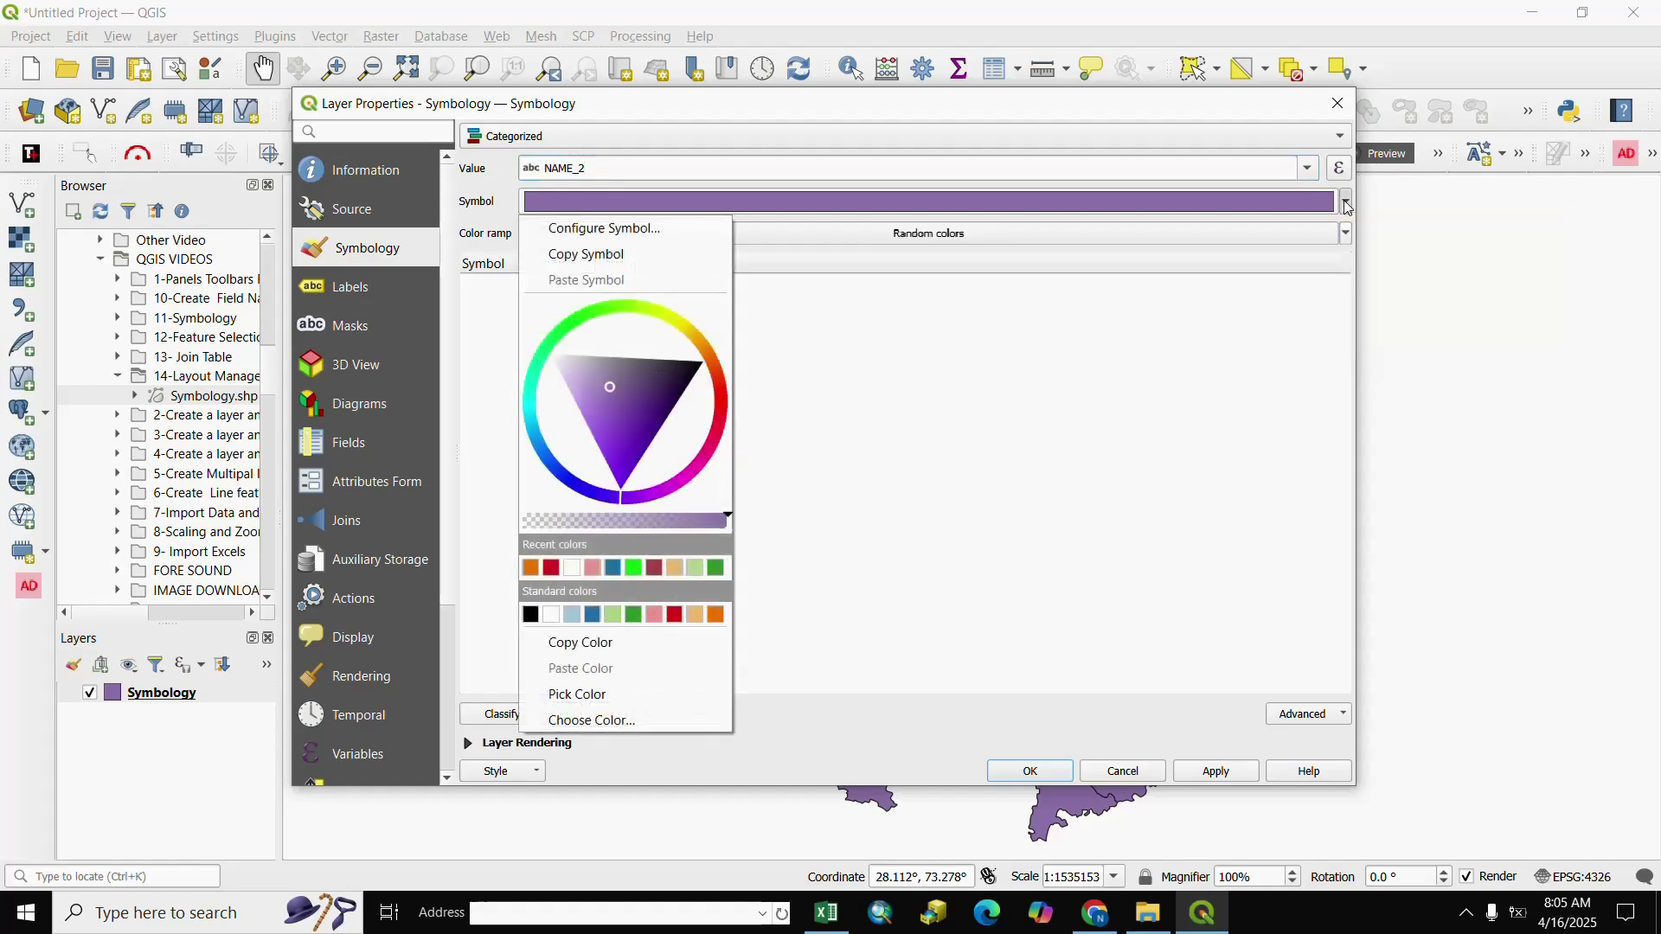
click(700, 471)
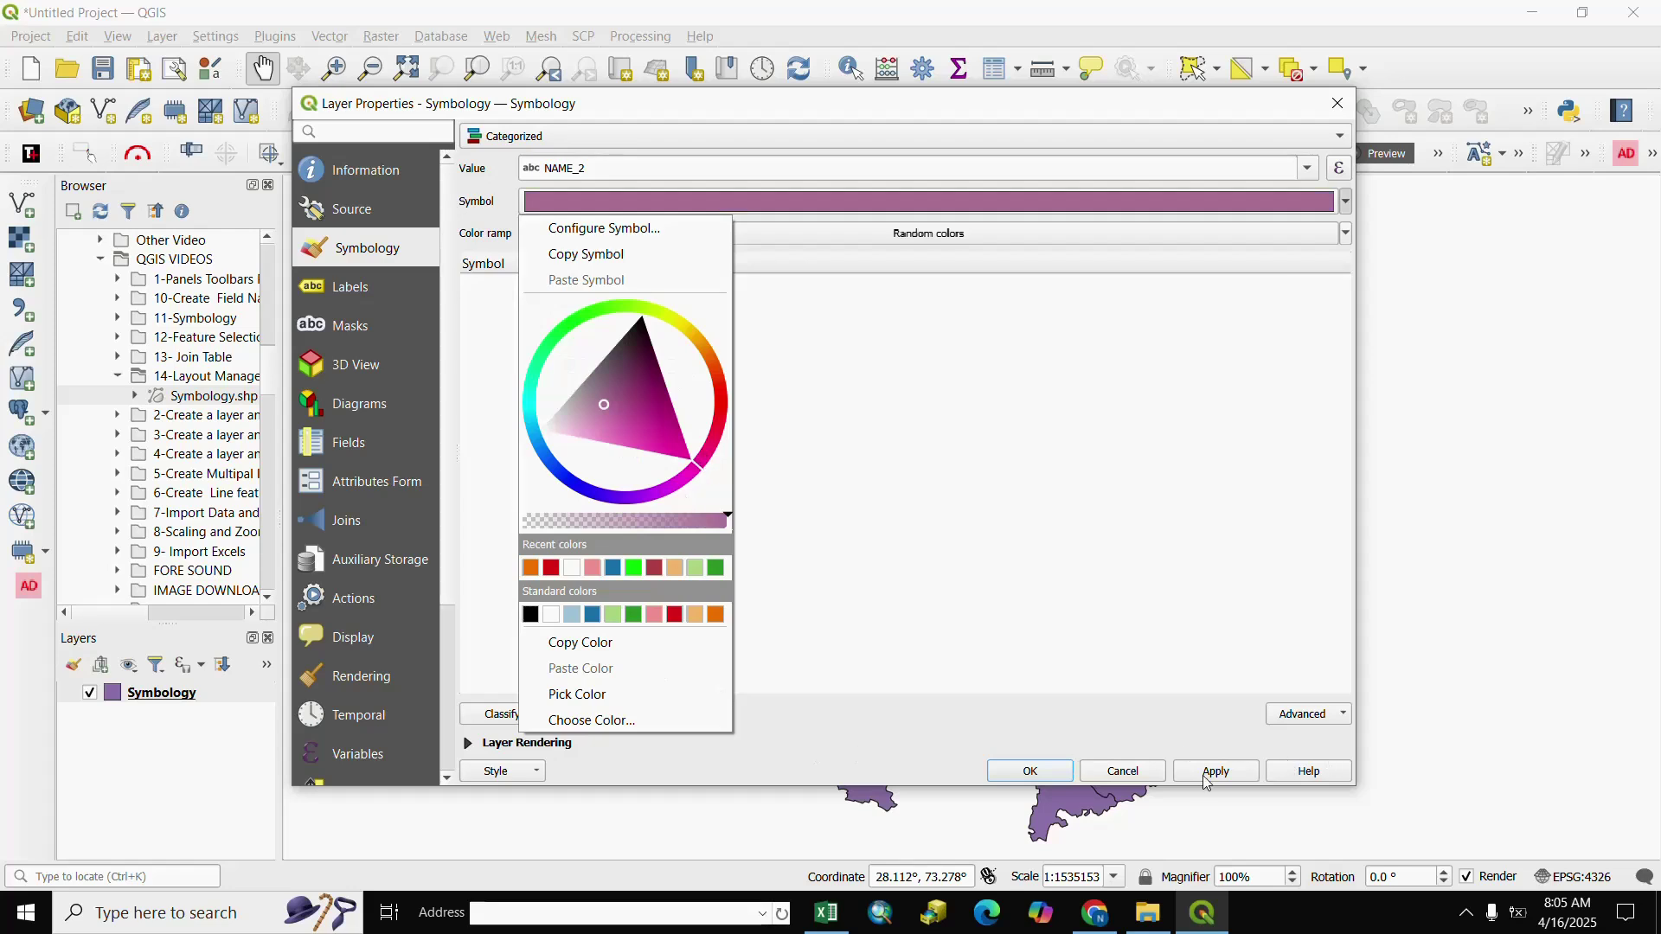
click(1229, 773)
click(1228, 773)
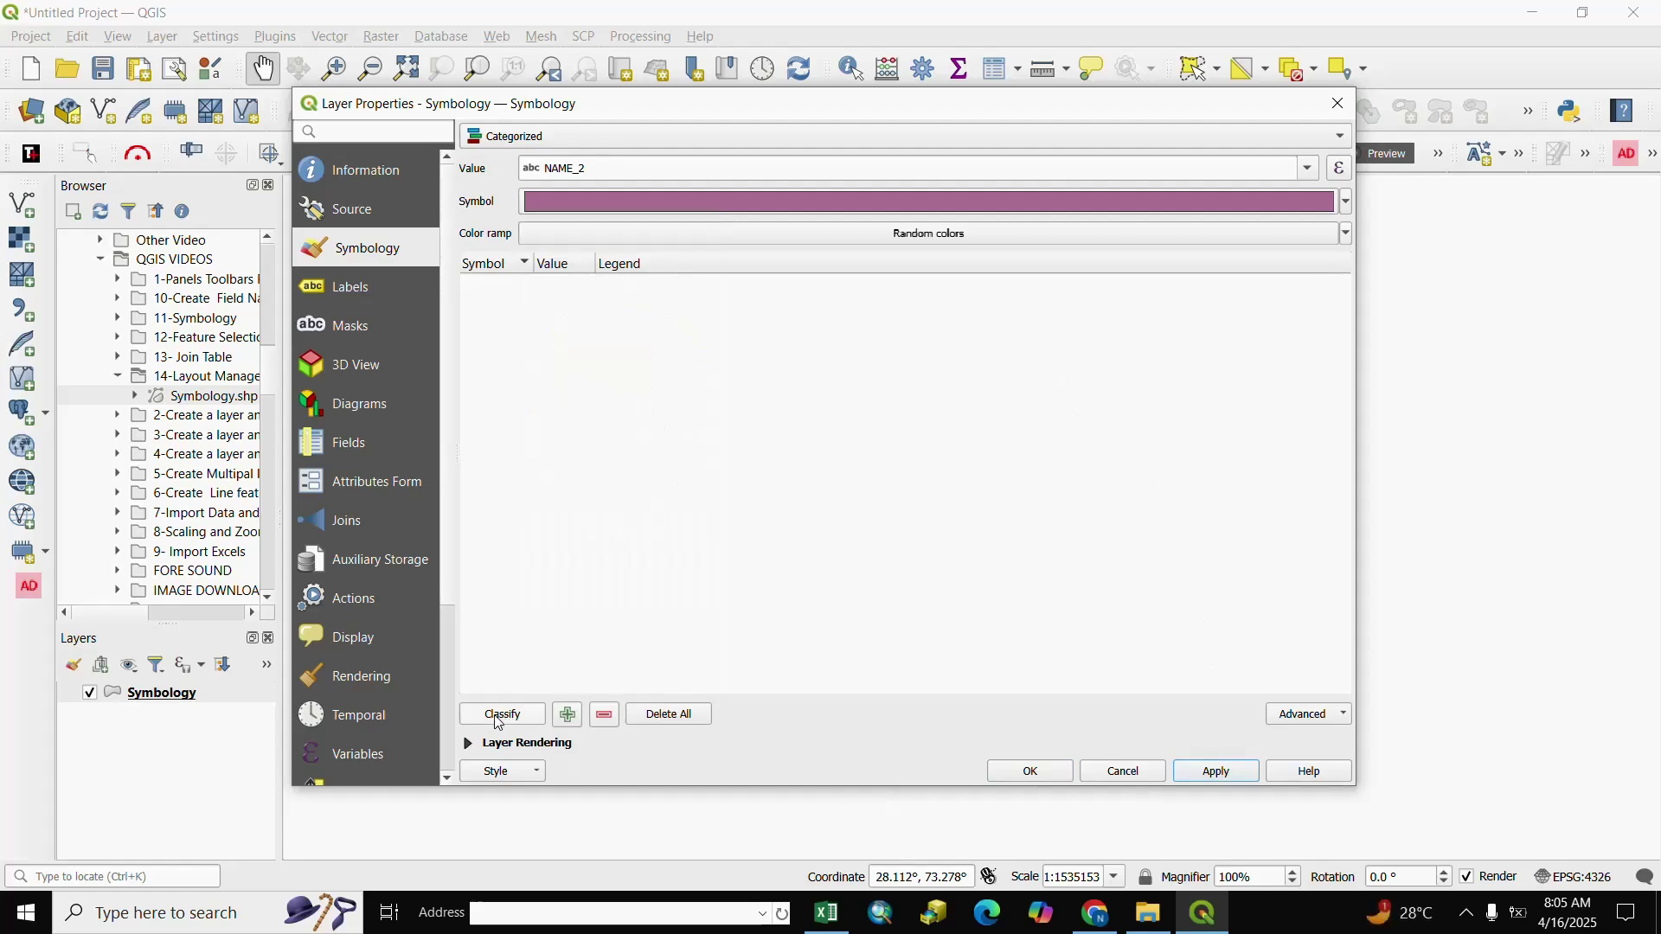
Classify the districts by NAME_2 with random colors and apply the styling to the map
click(492, 724)
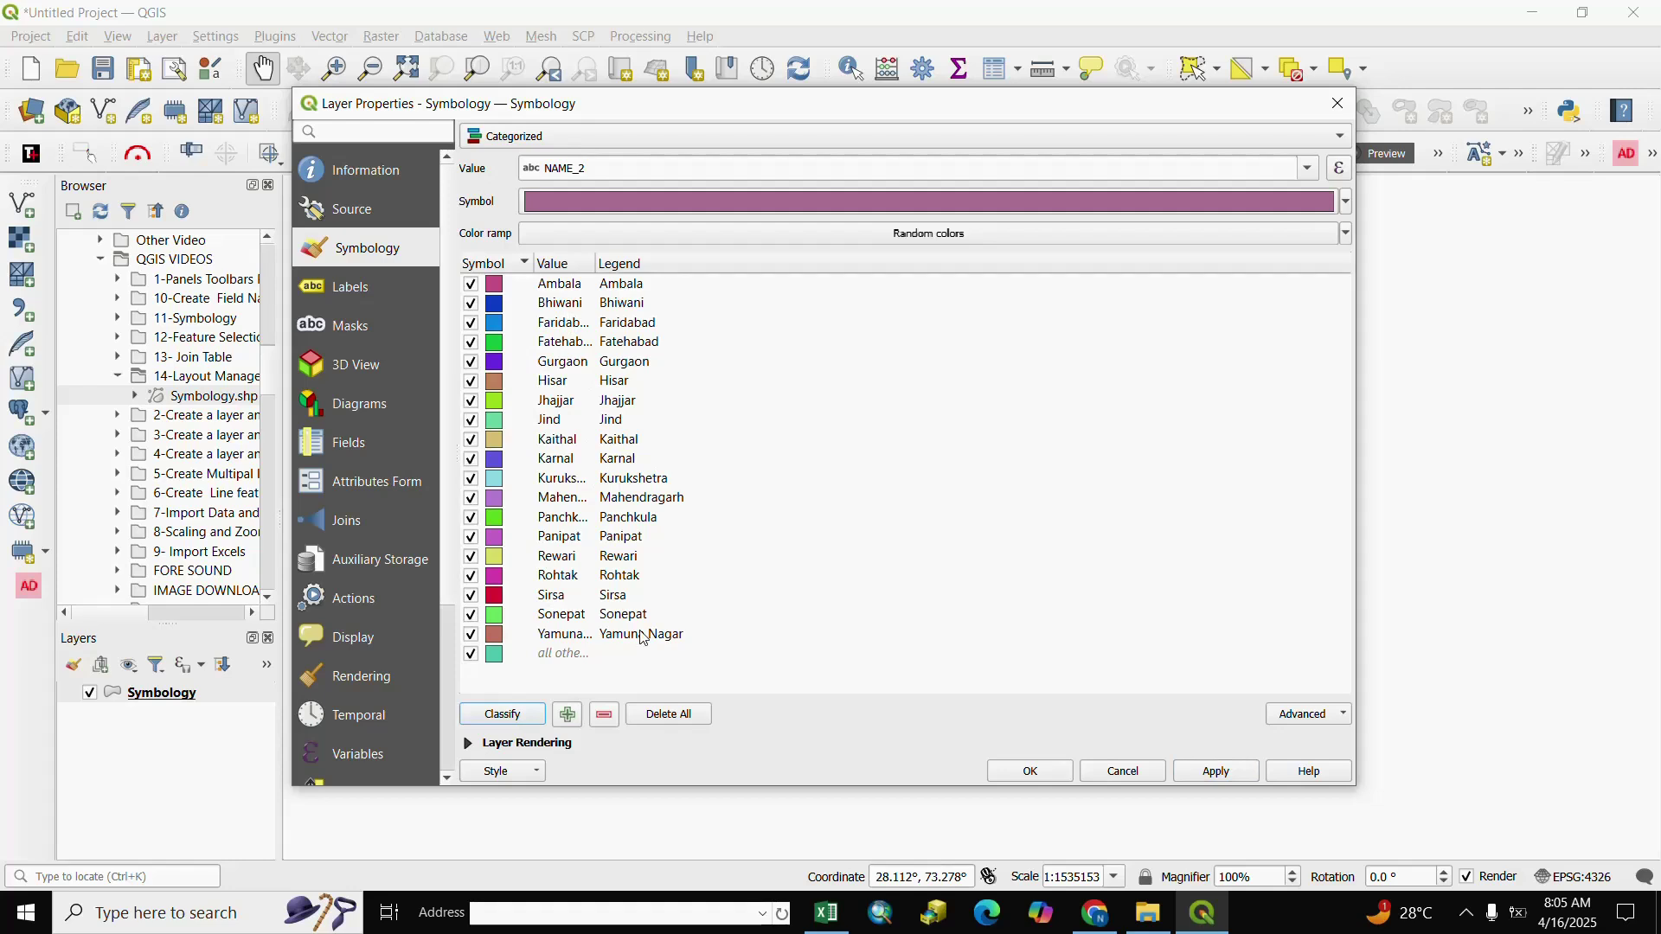
click(1217, 773)
click(1049, 781)
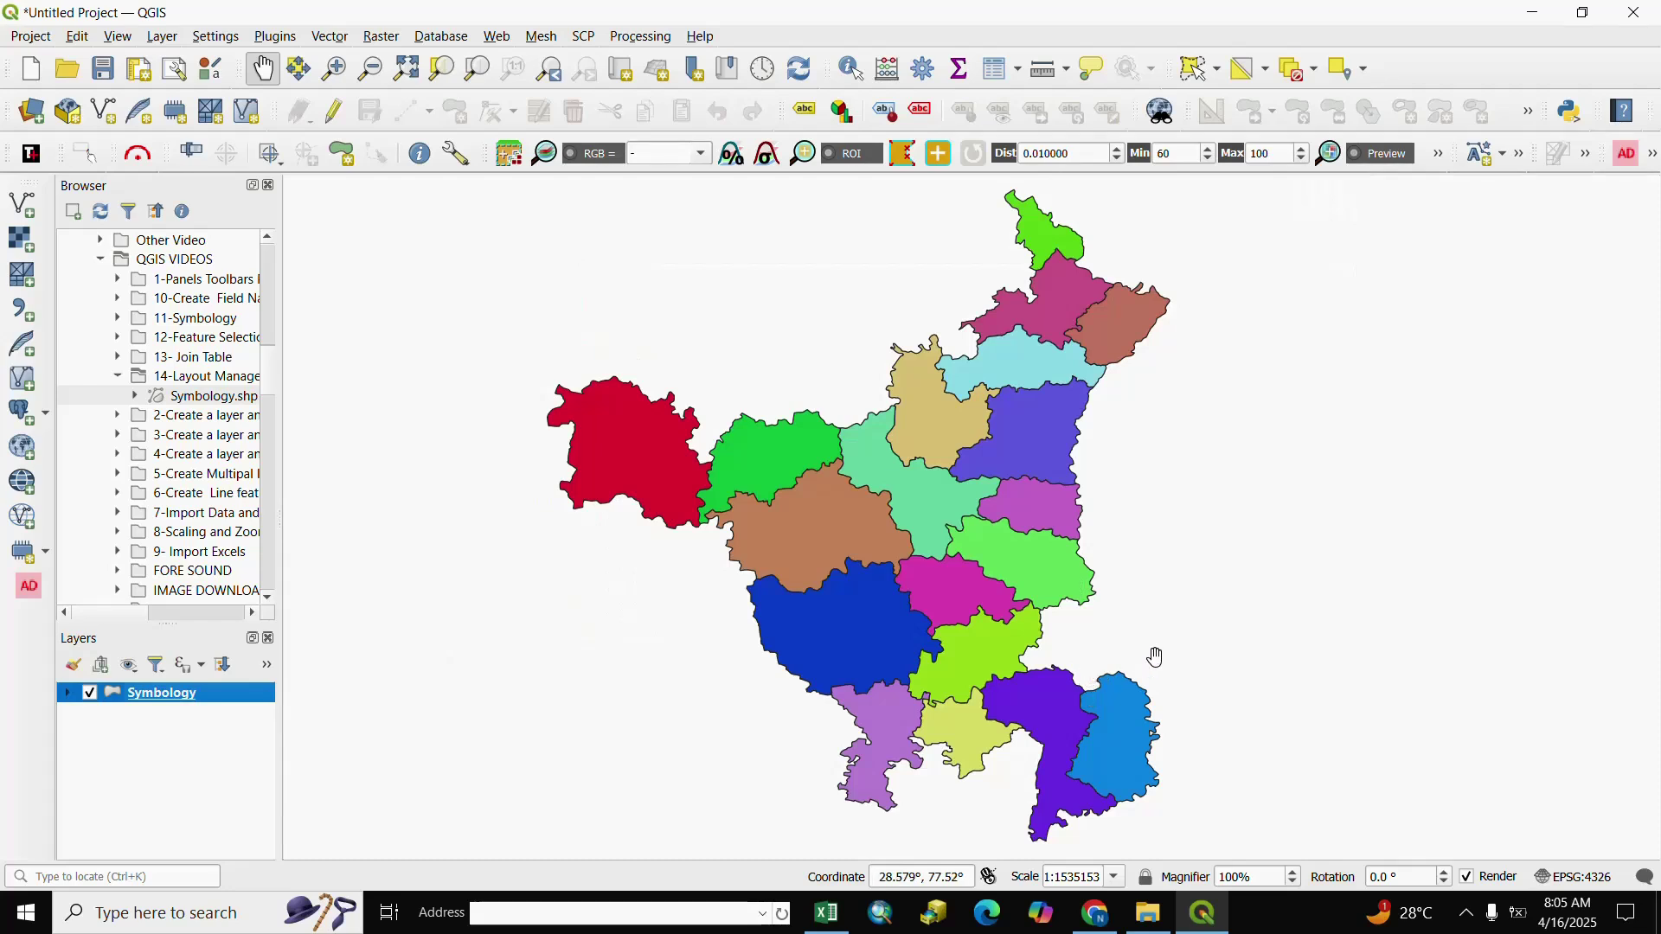
drag(1153, 657, 1133, 660)
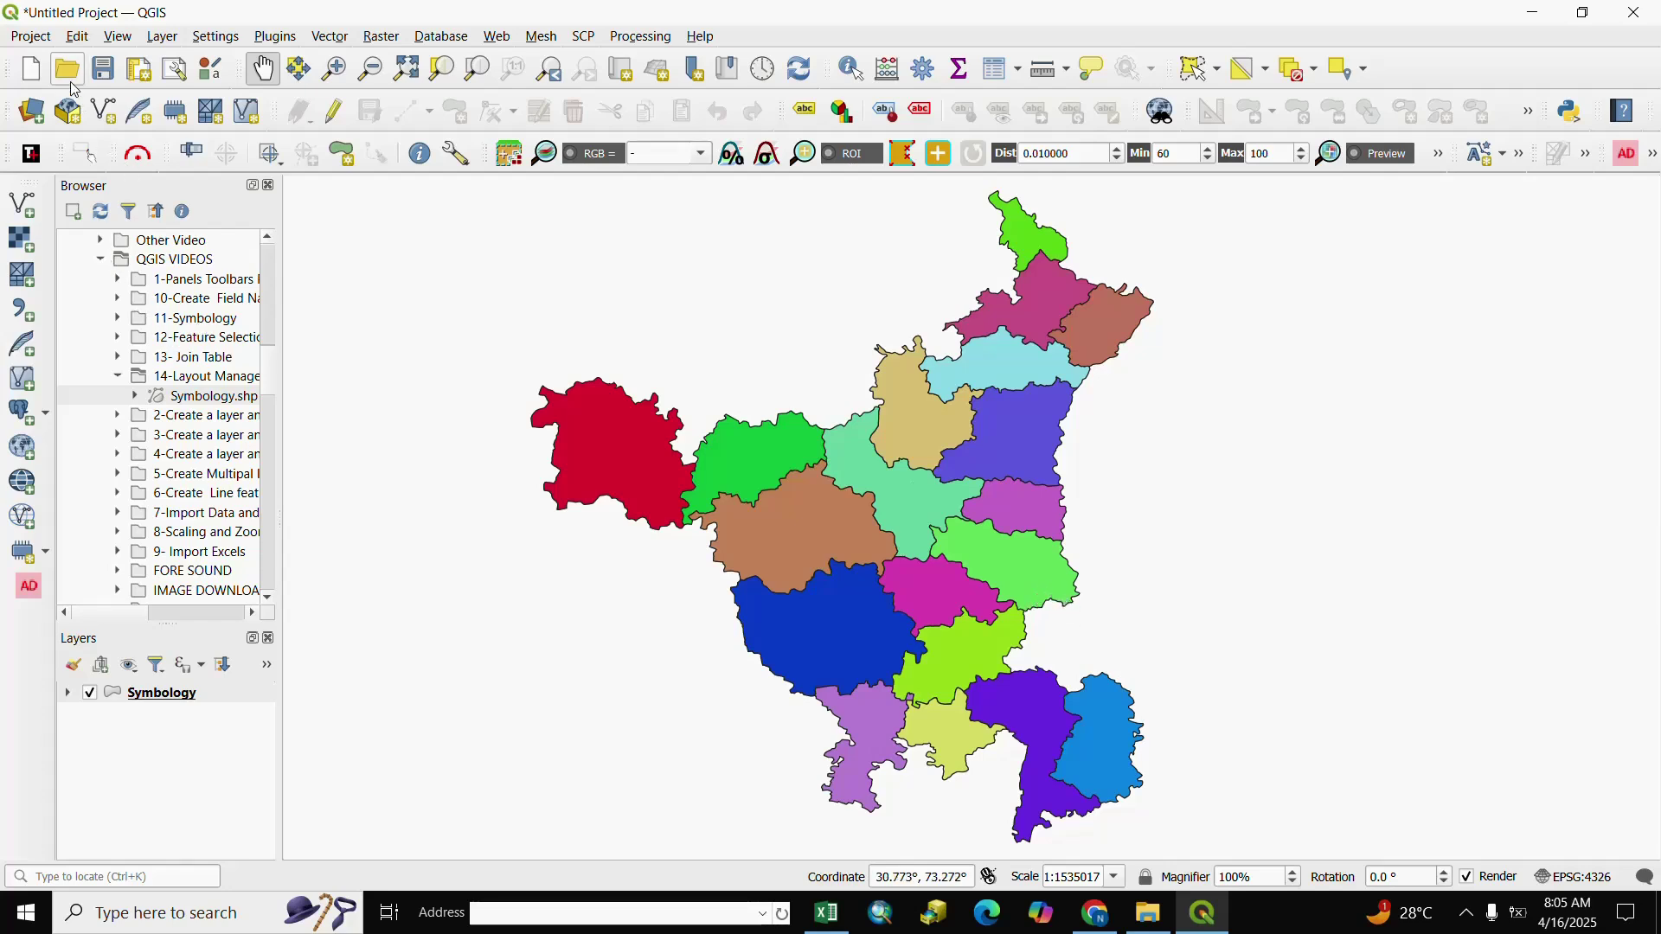
Create an empty print layout titled MY FIRST MAP through the Layout Manager
click(35, 39)
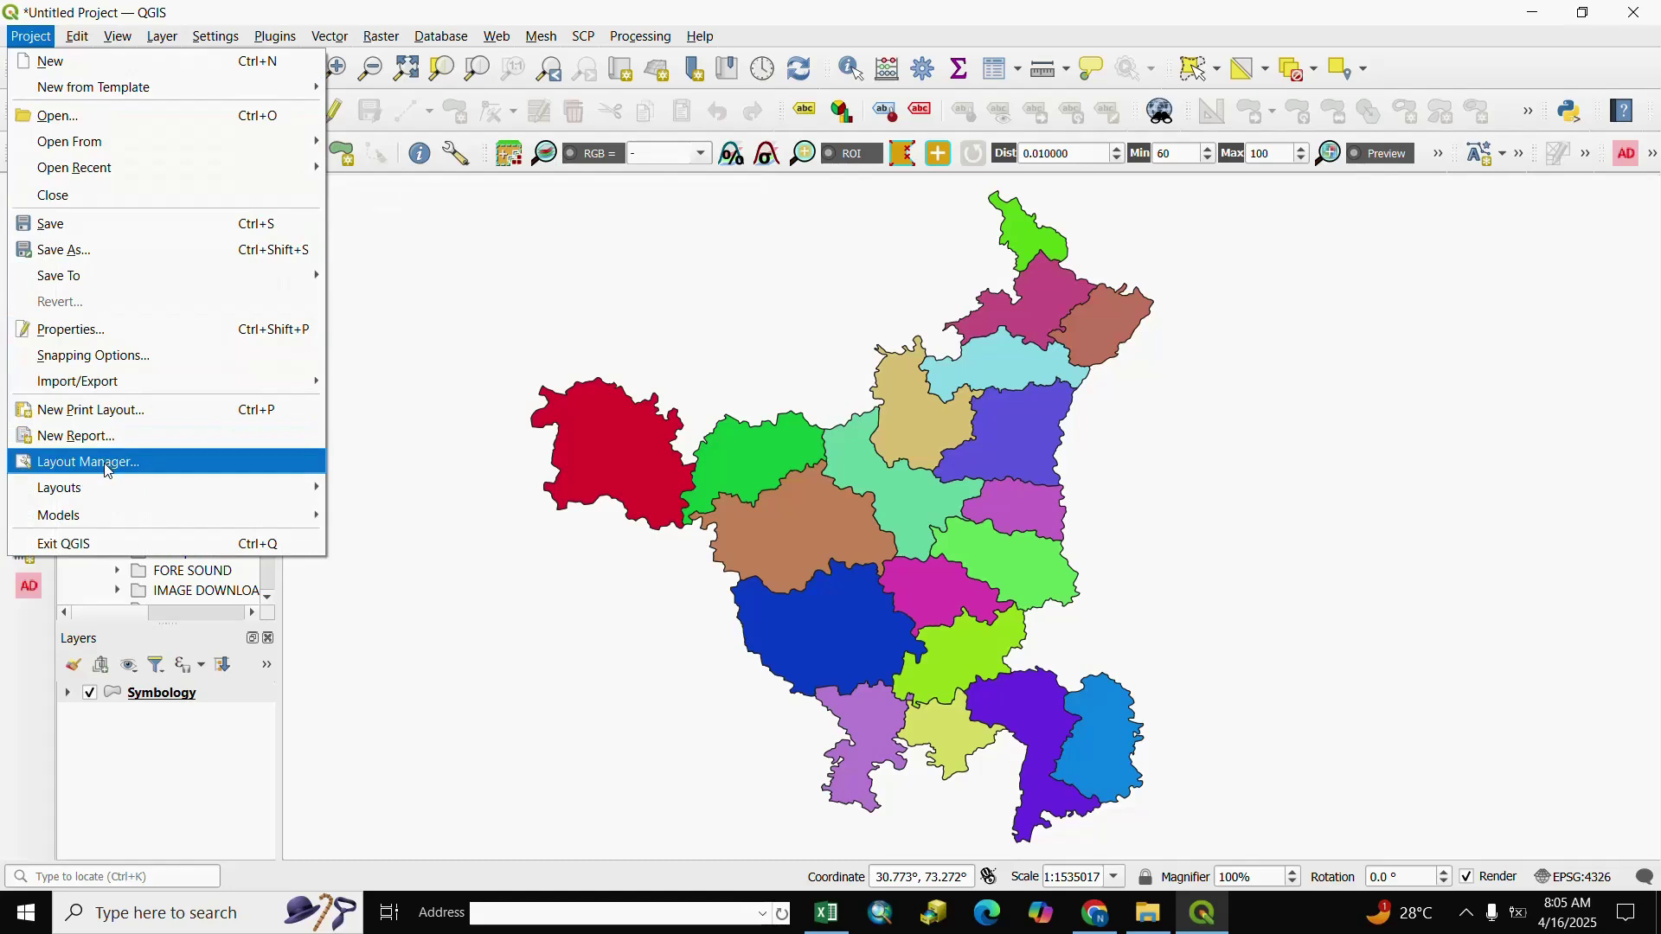
click(145, 470)
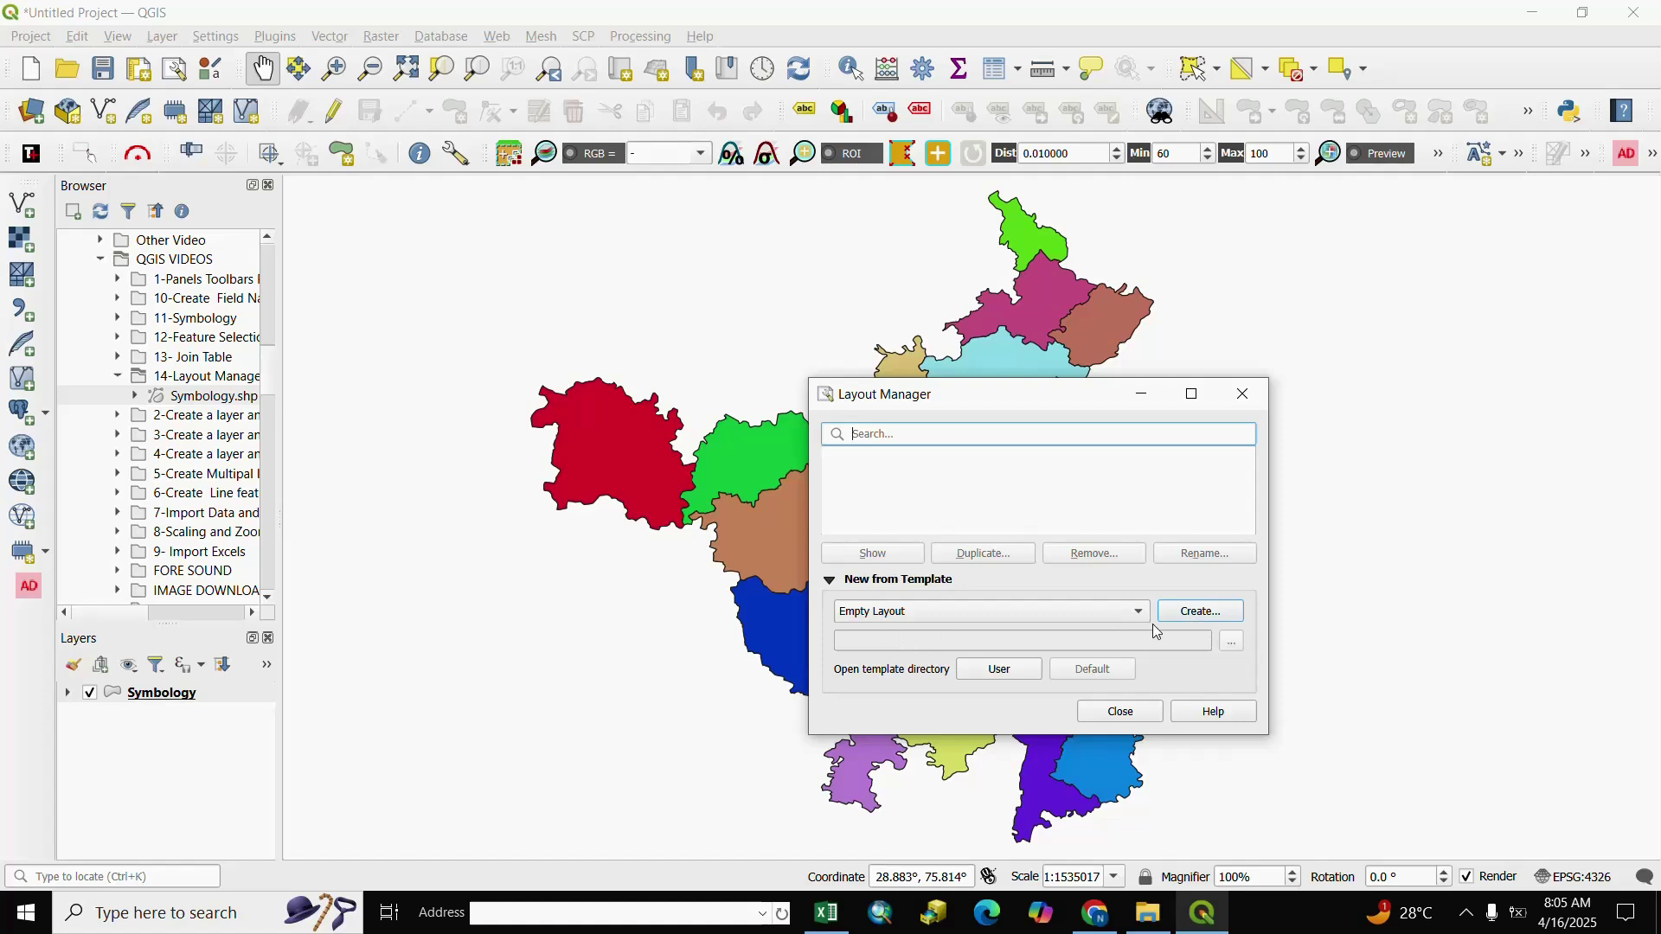
click(1200, 615)
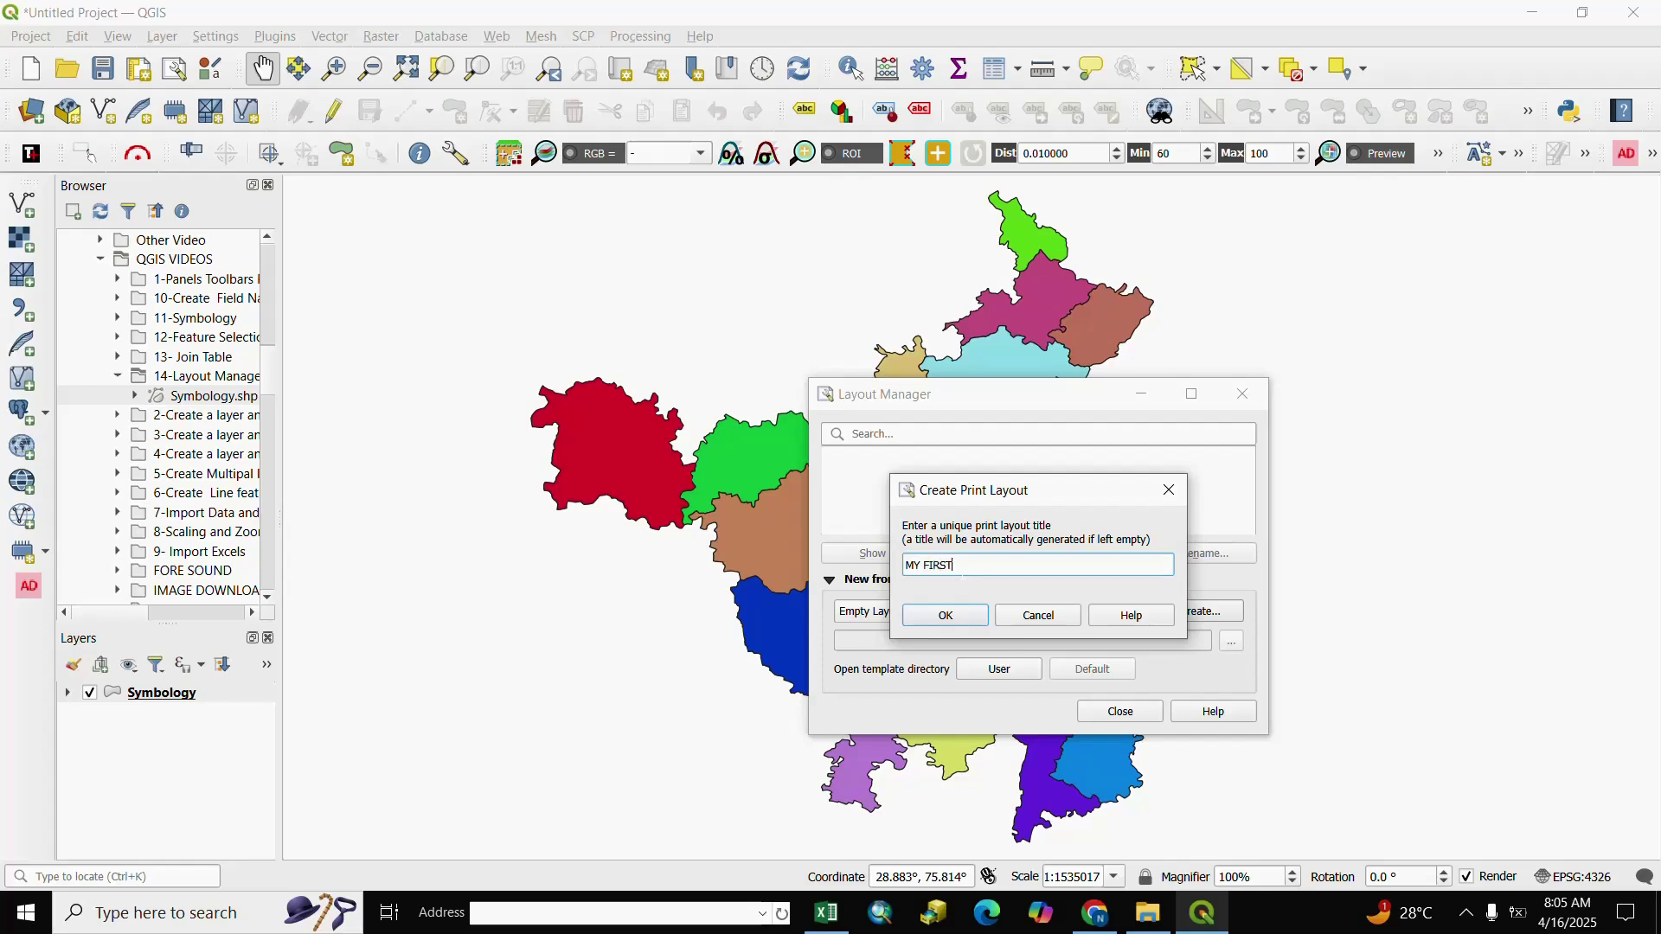
text(AP)
click(955, 615)
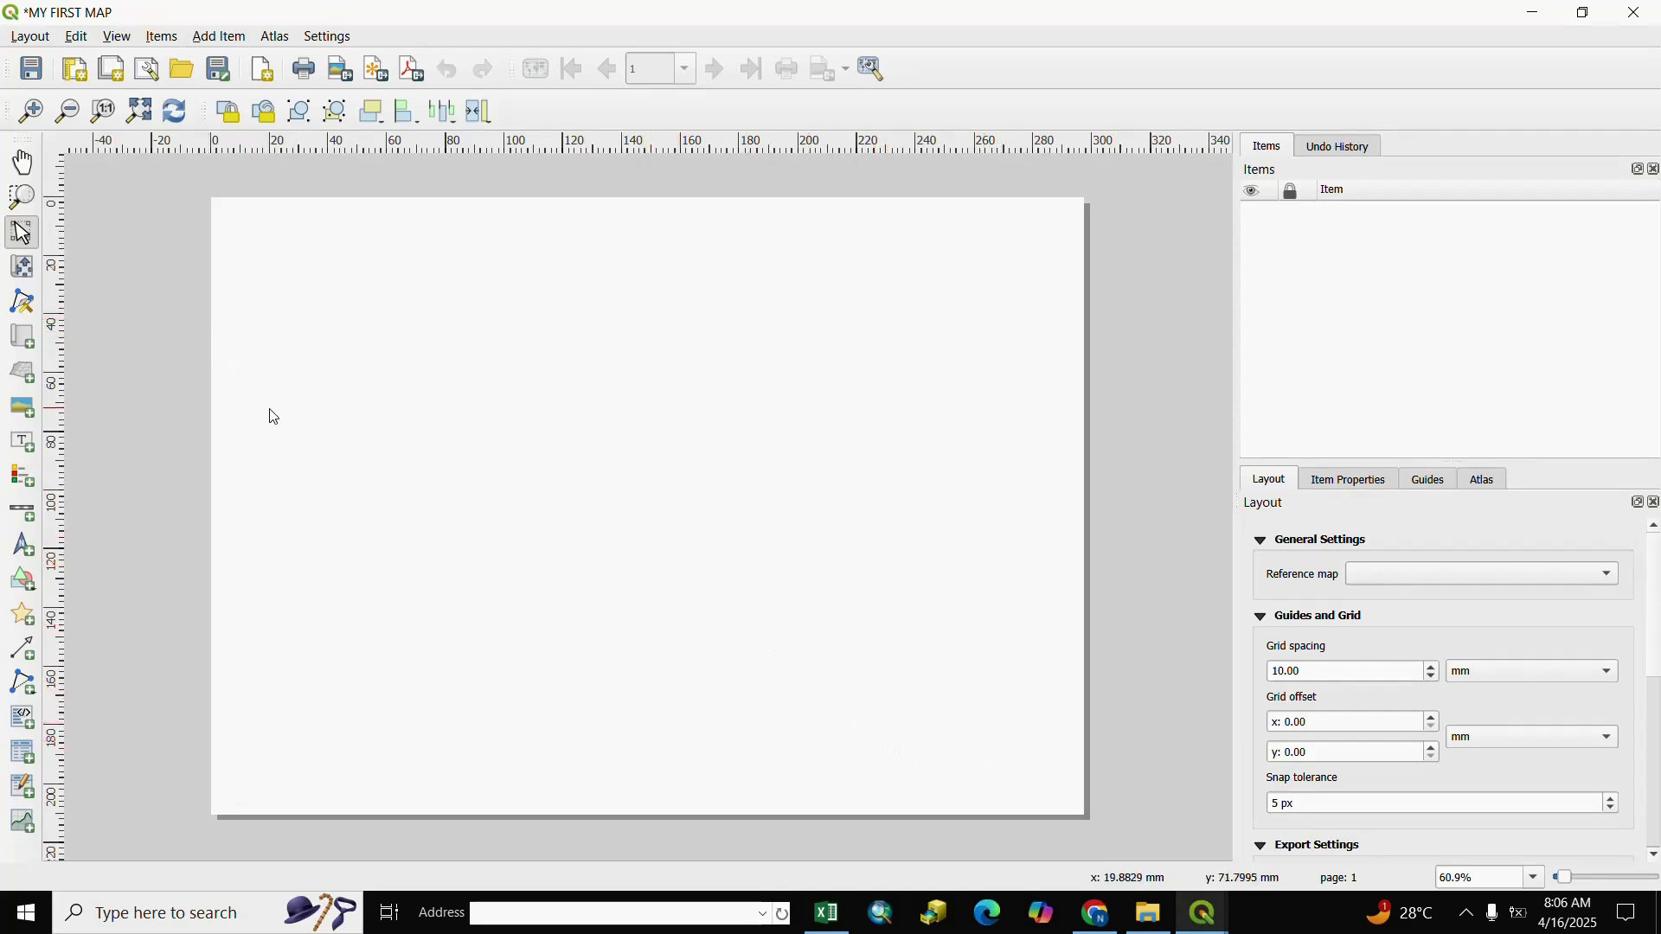
Add a map item covering the whole layout page
click(24, 339)
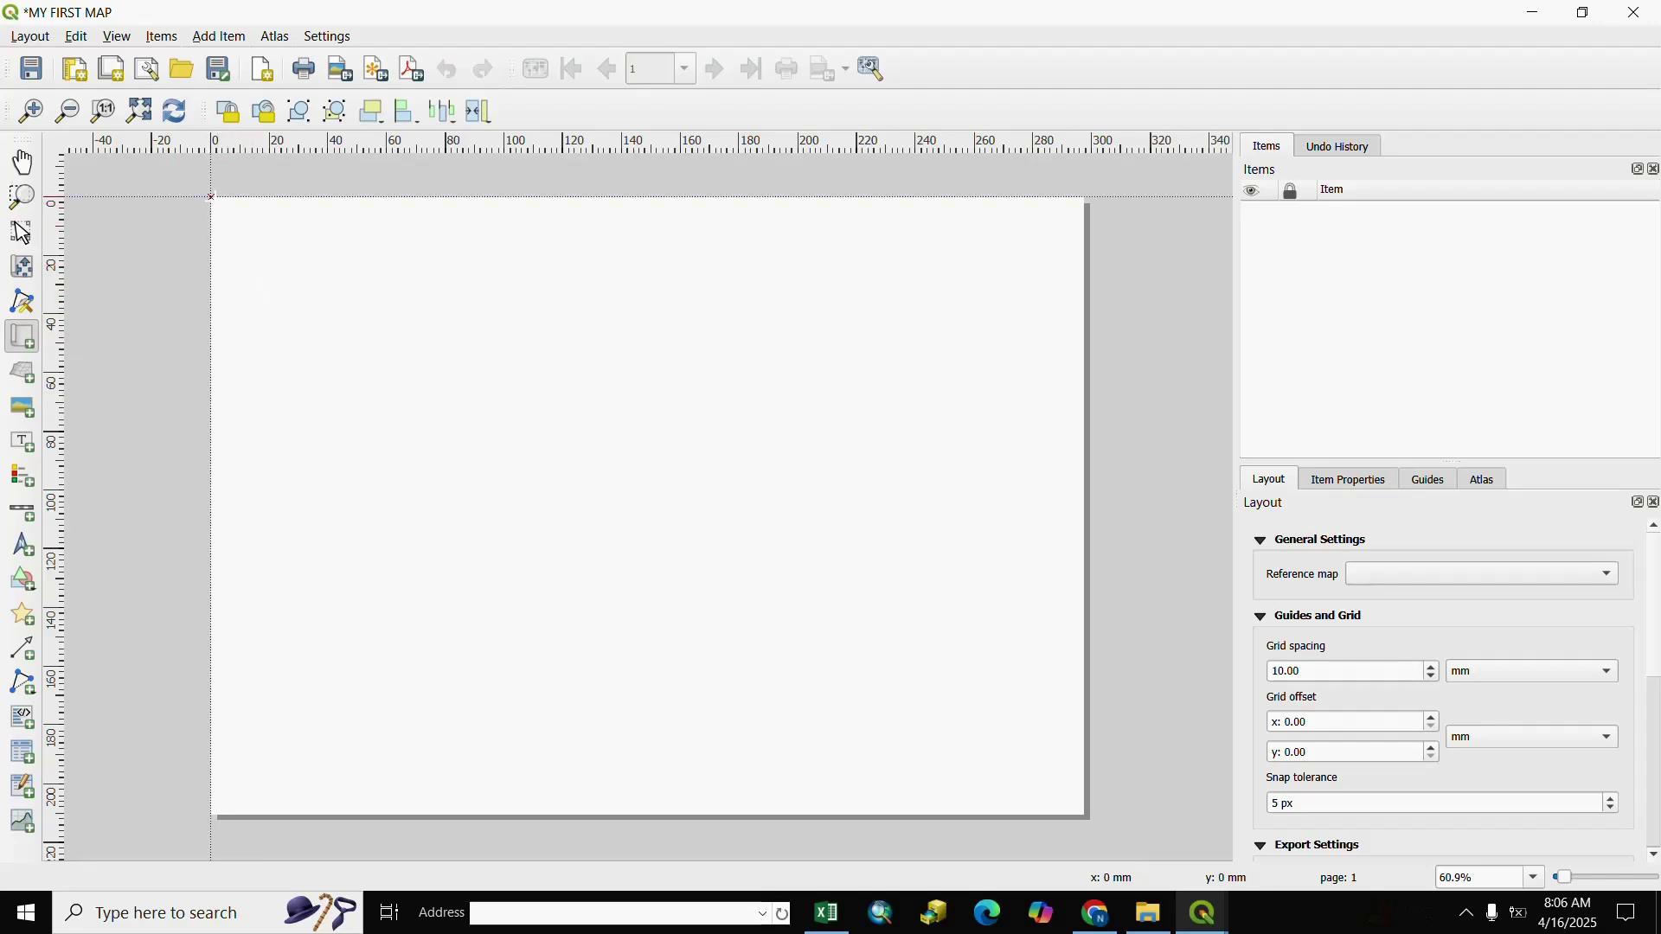
drag(212, 197, 1084, 814)
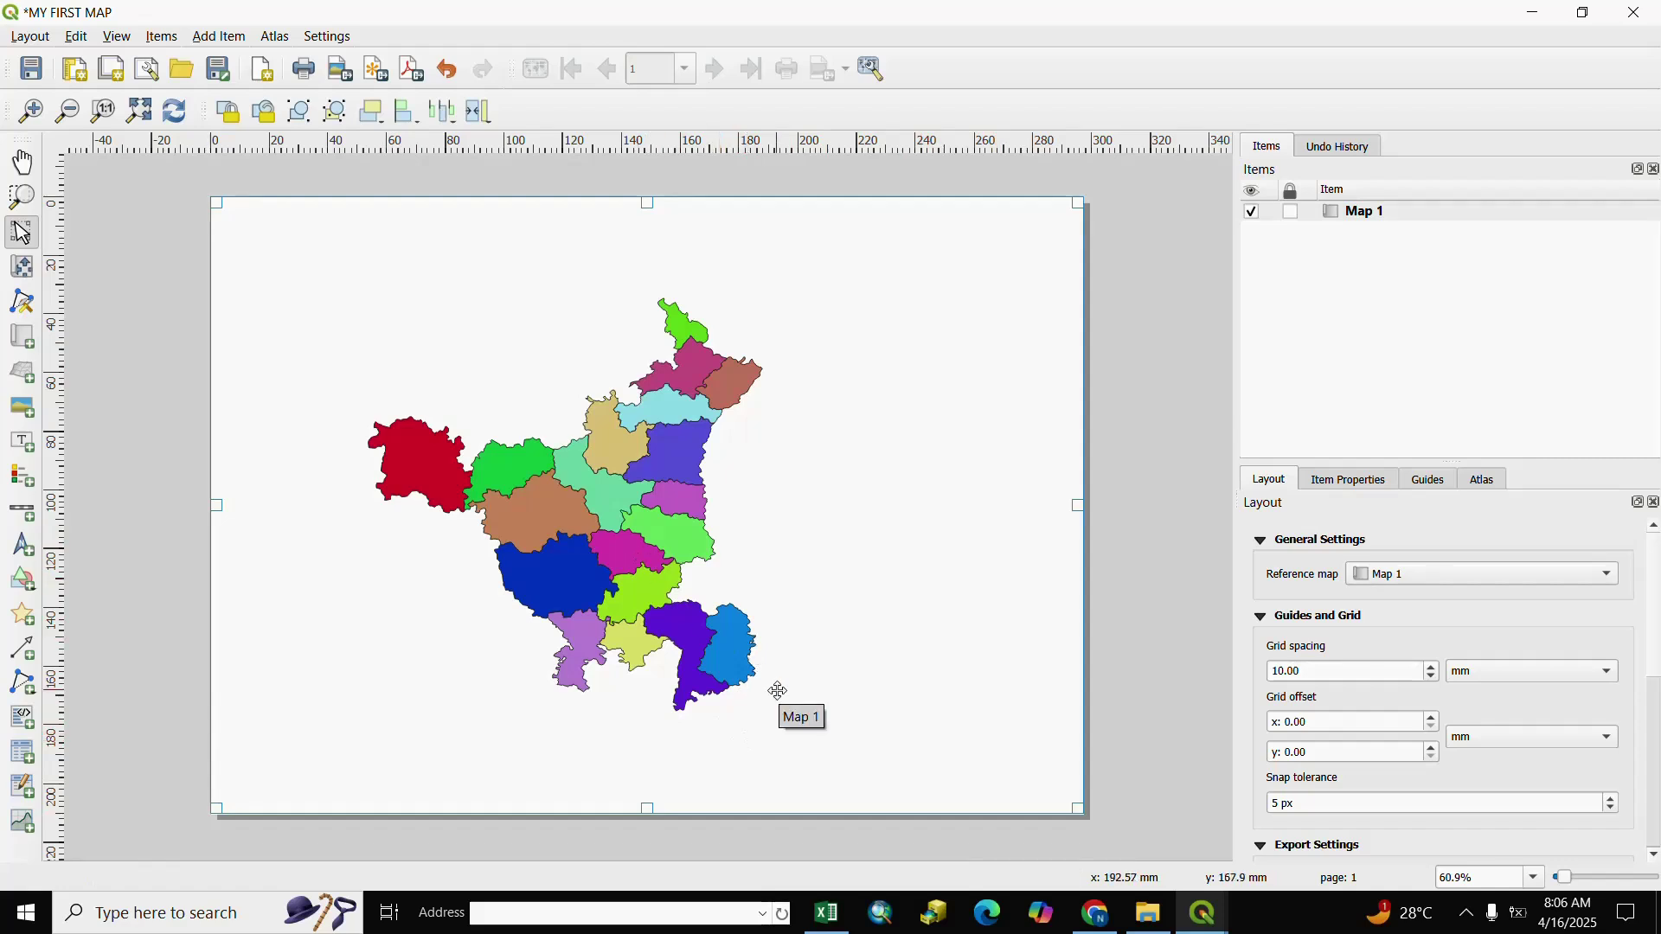
click(1169, 585)
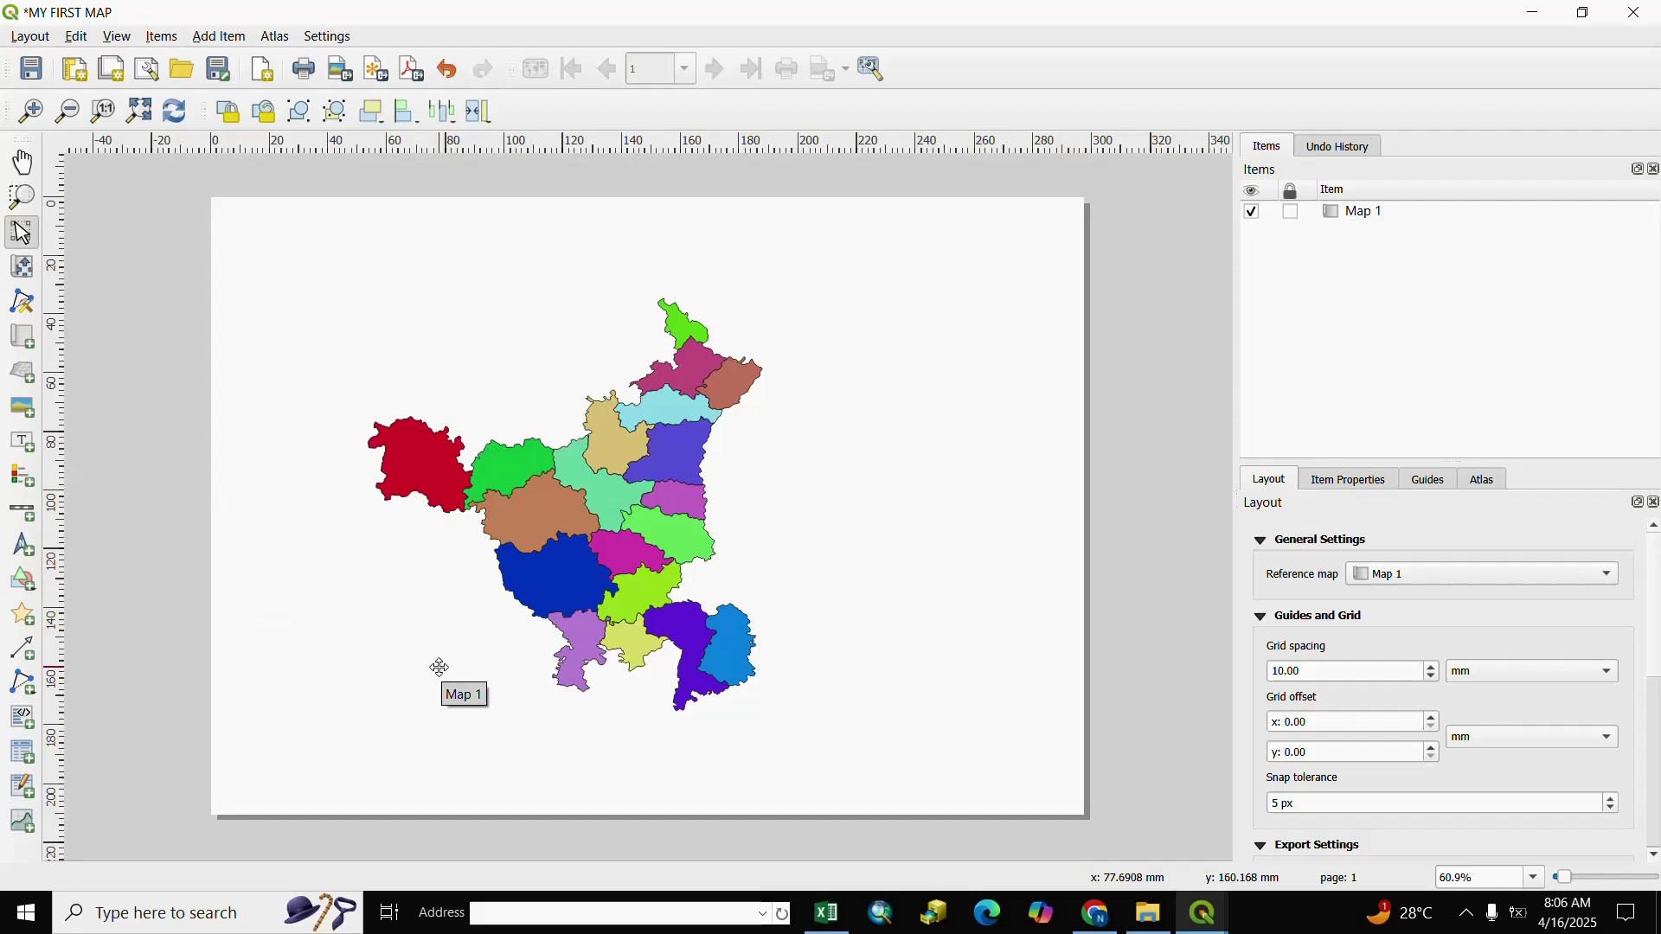
Add a wide label above the districts at the top of the page with the text MY FIRST MAP
click(25, 442)
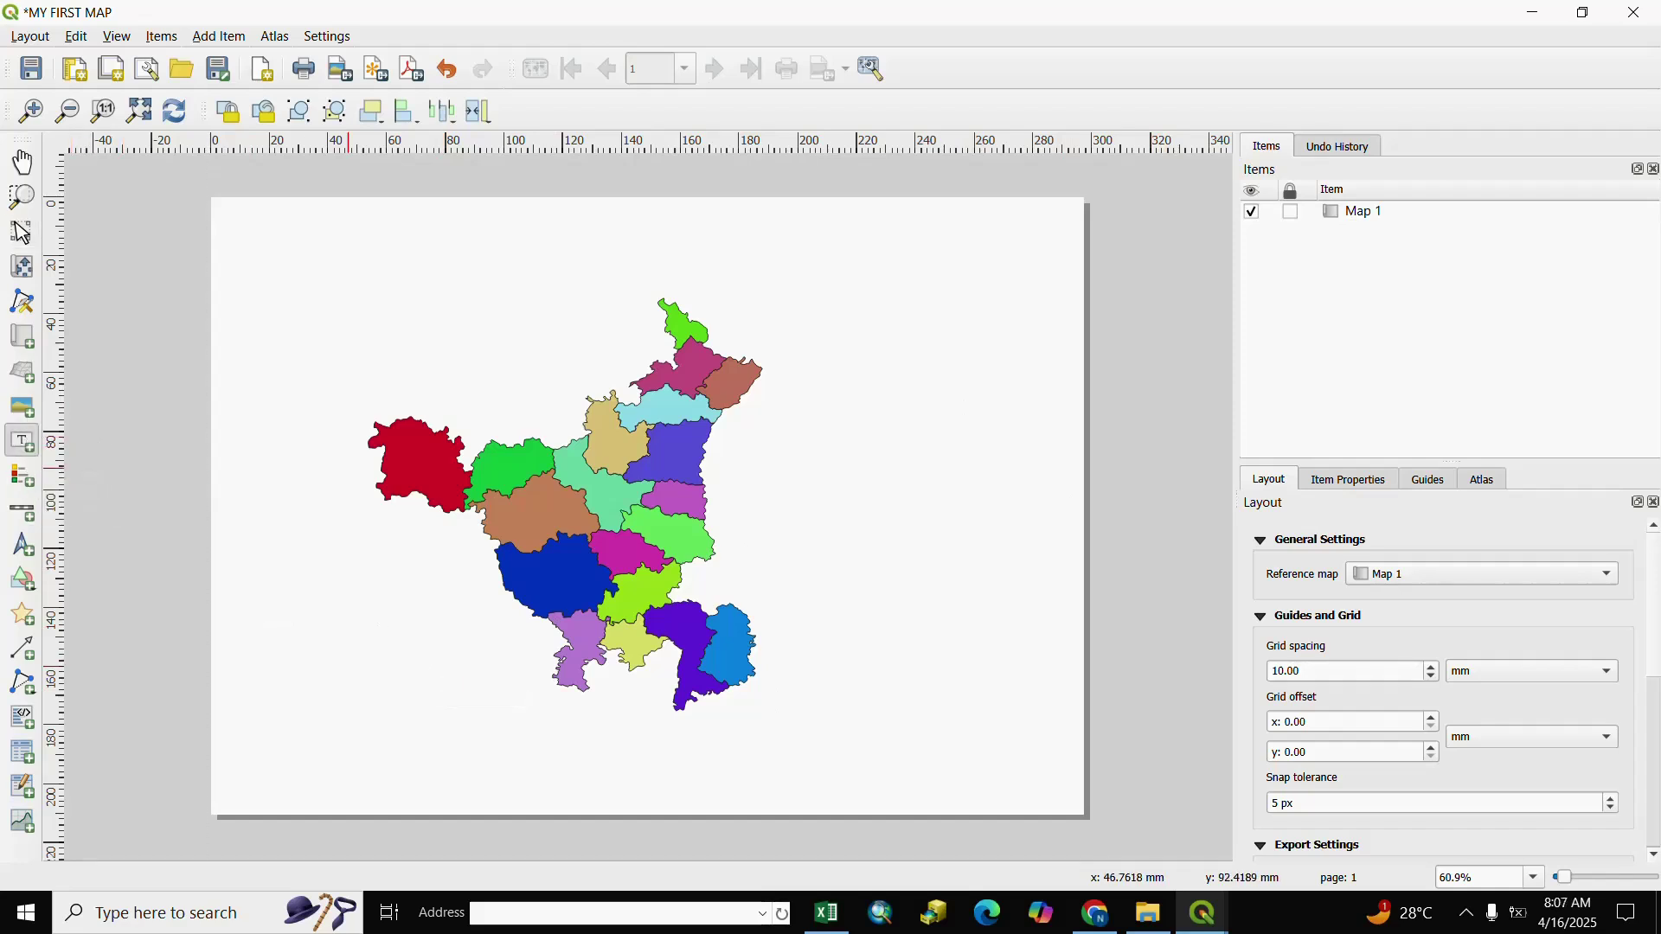
drag(407, 217, 882, 296)
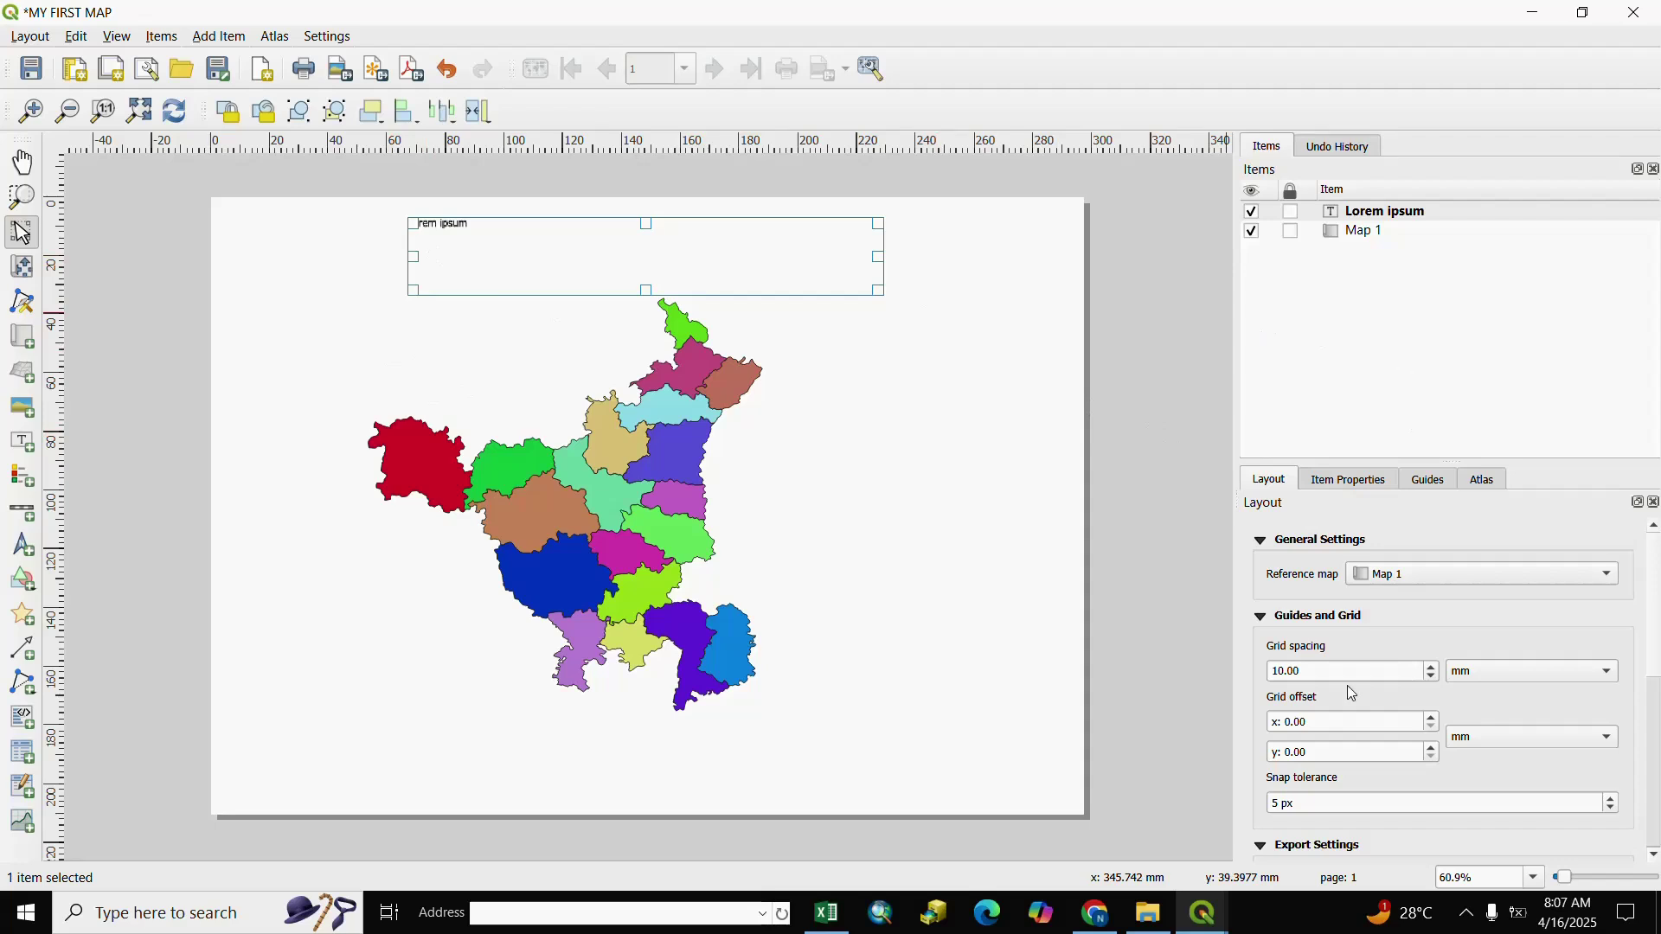
click(1329, 481)
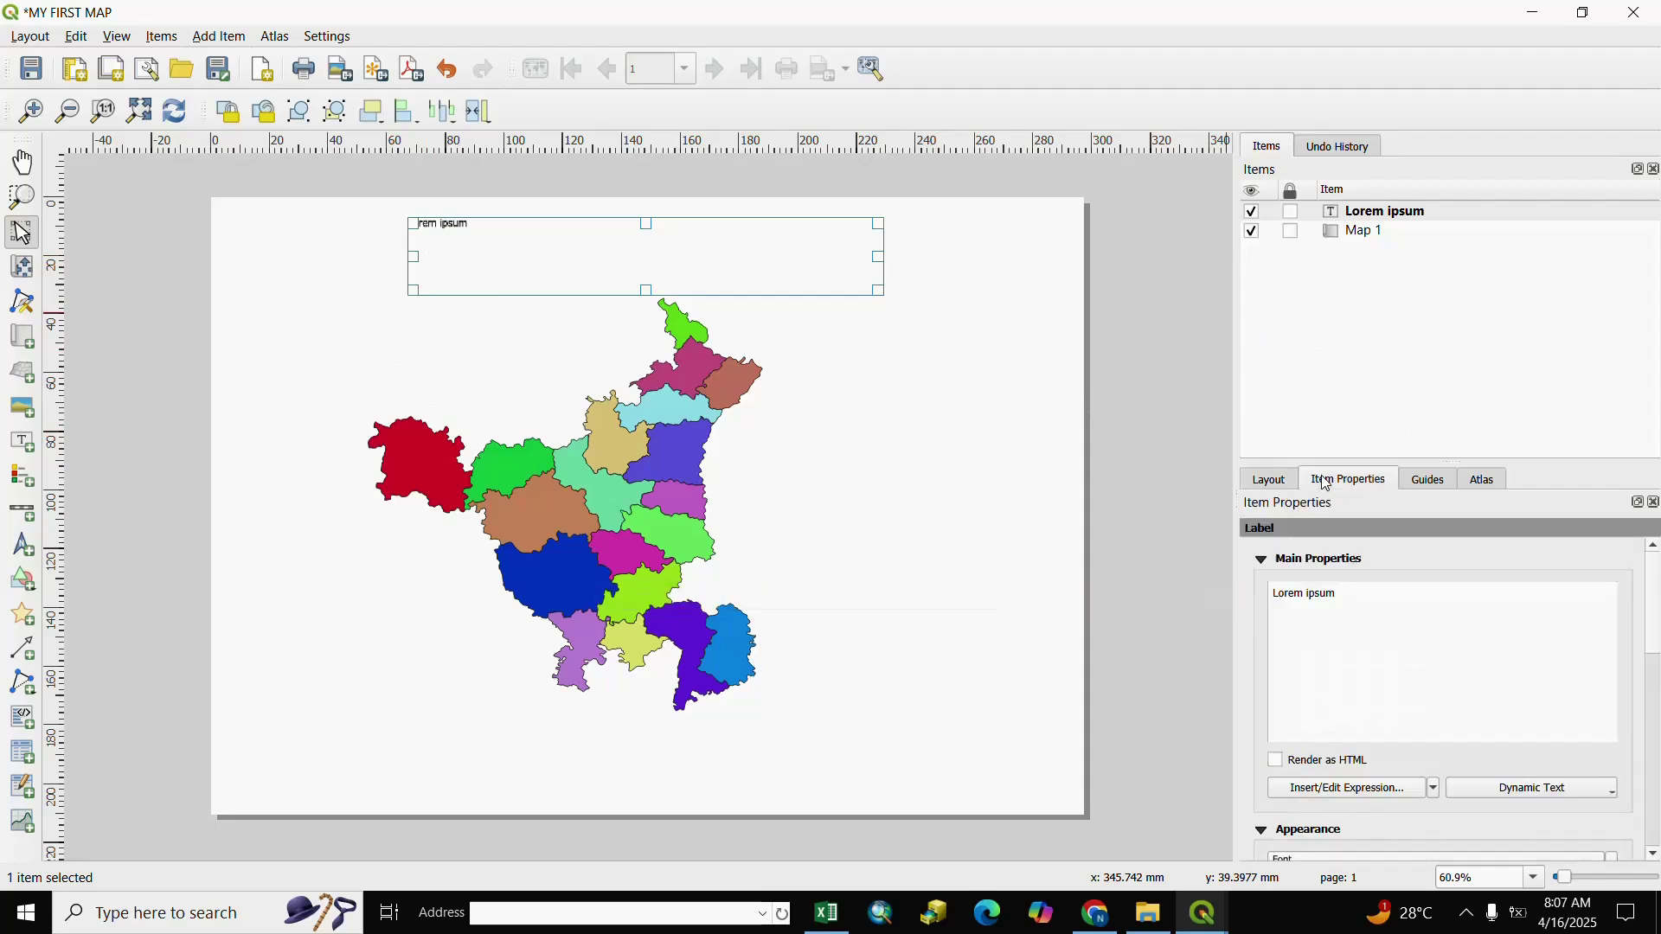
drag(1339, 594, 1279, 592)
text(MY FIRST MAP)
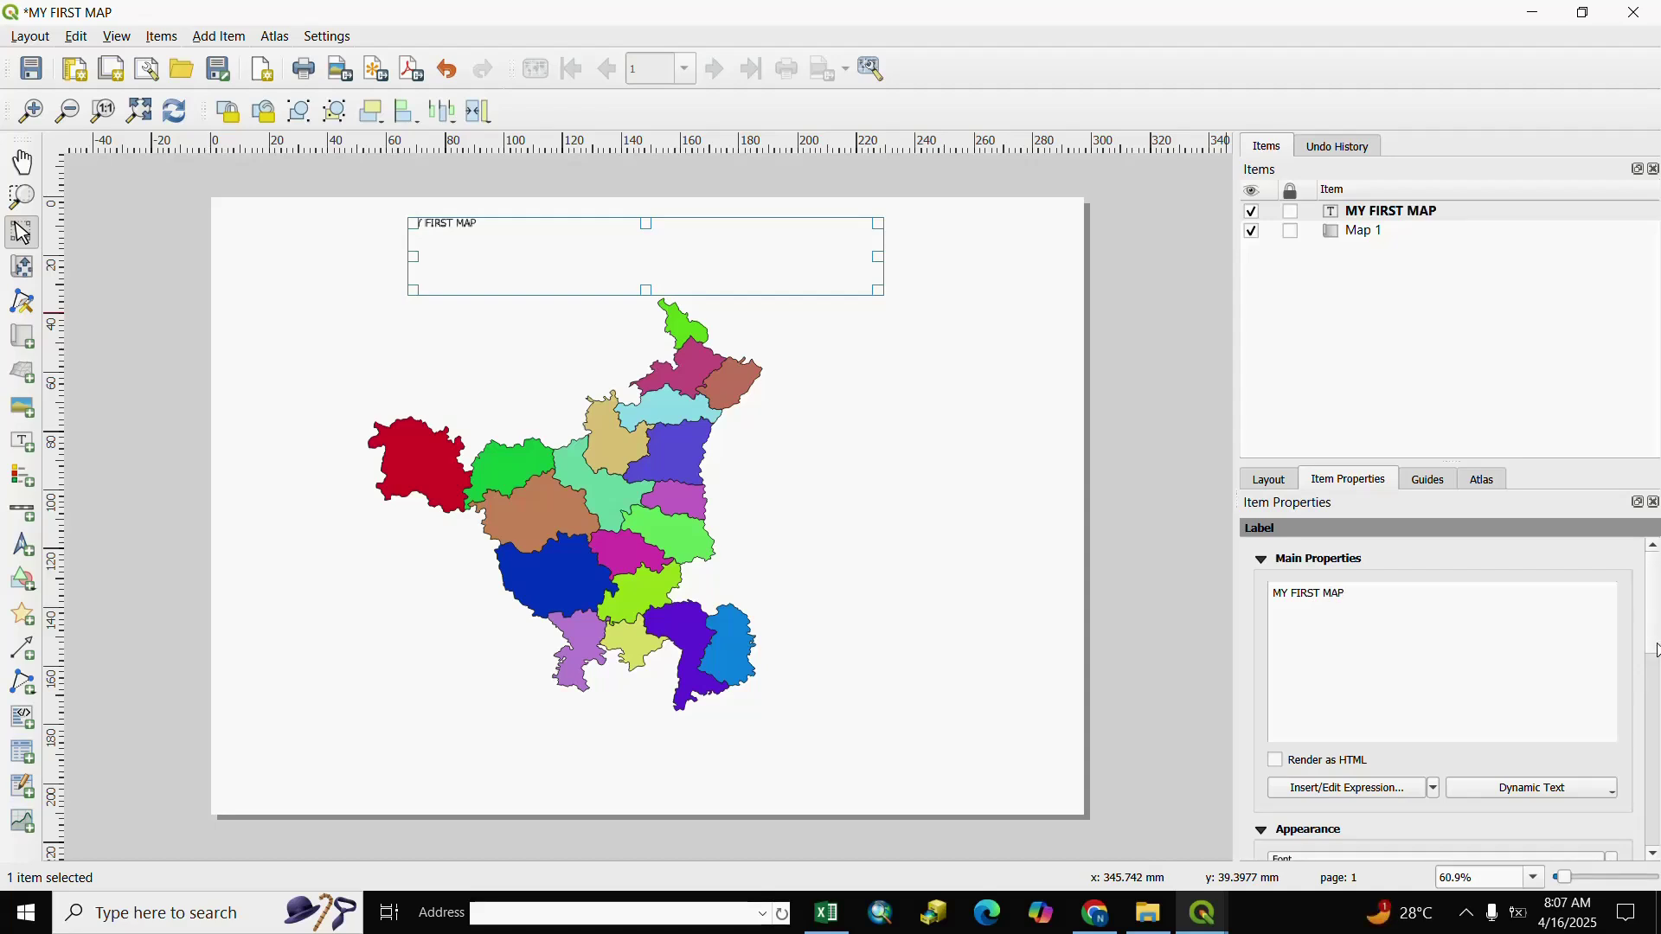
Set the title label's font to MS Shell Dlg 2 with the Bold style
scroll(1644, 692, down, 2)
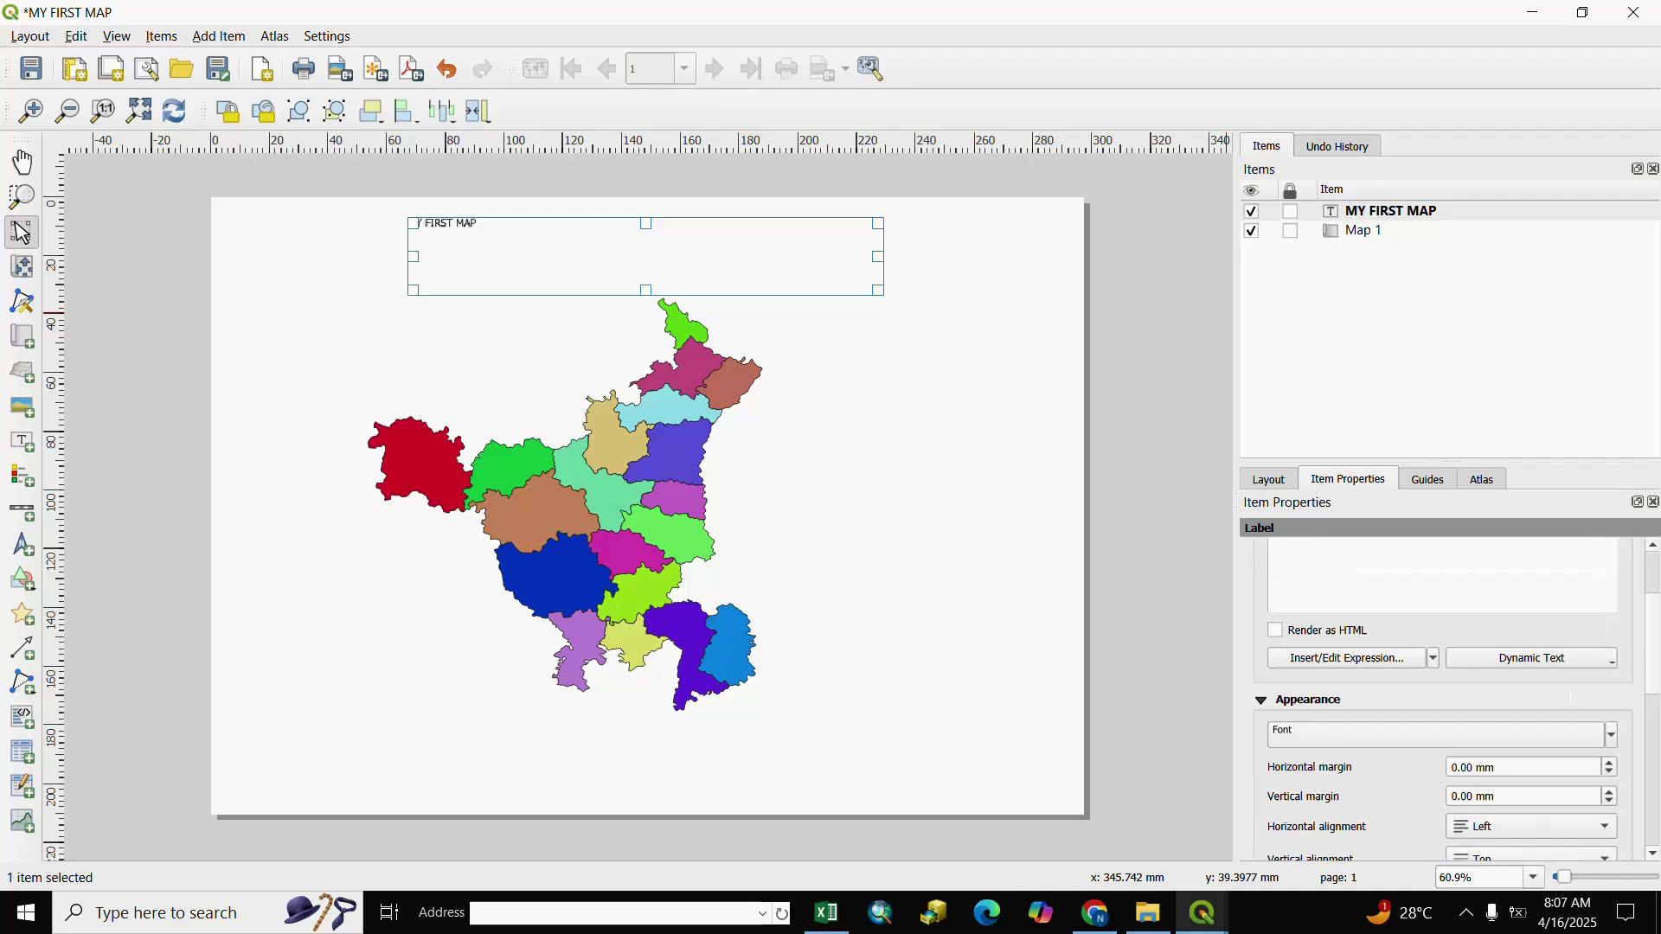
click(1285, 738)
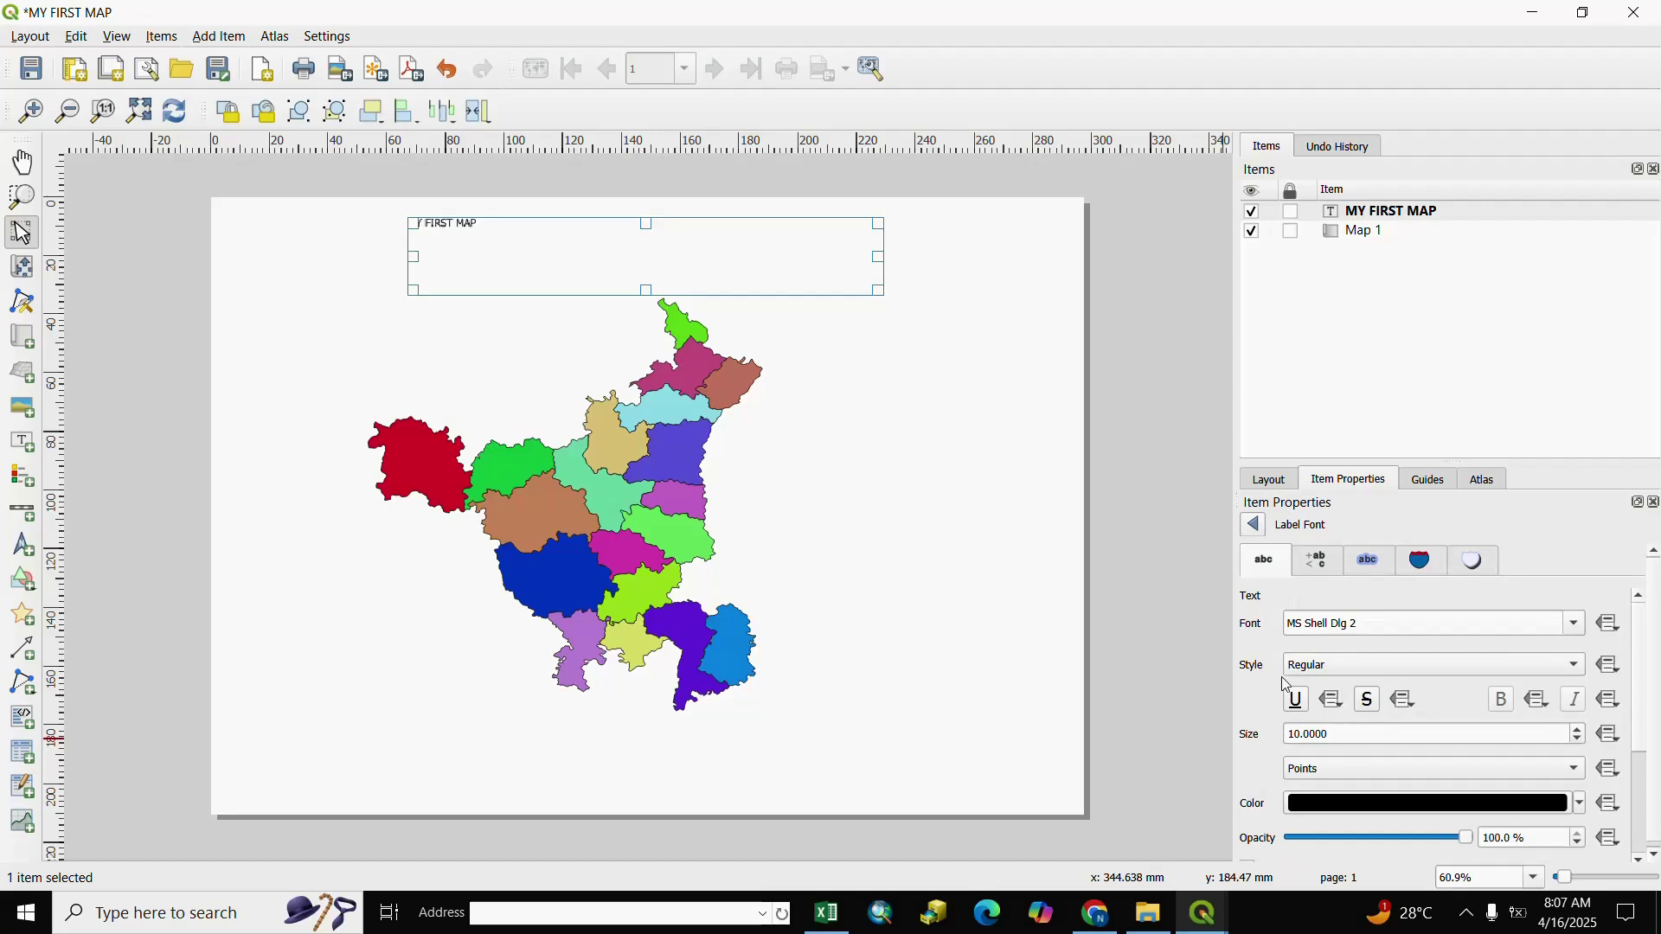
click(1582, 629)
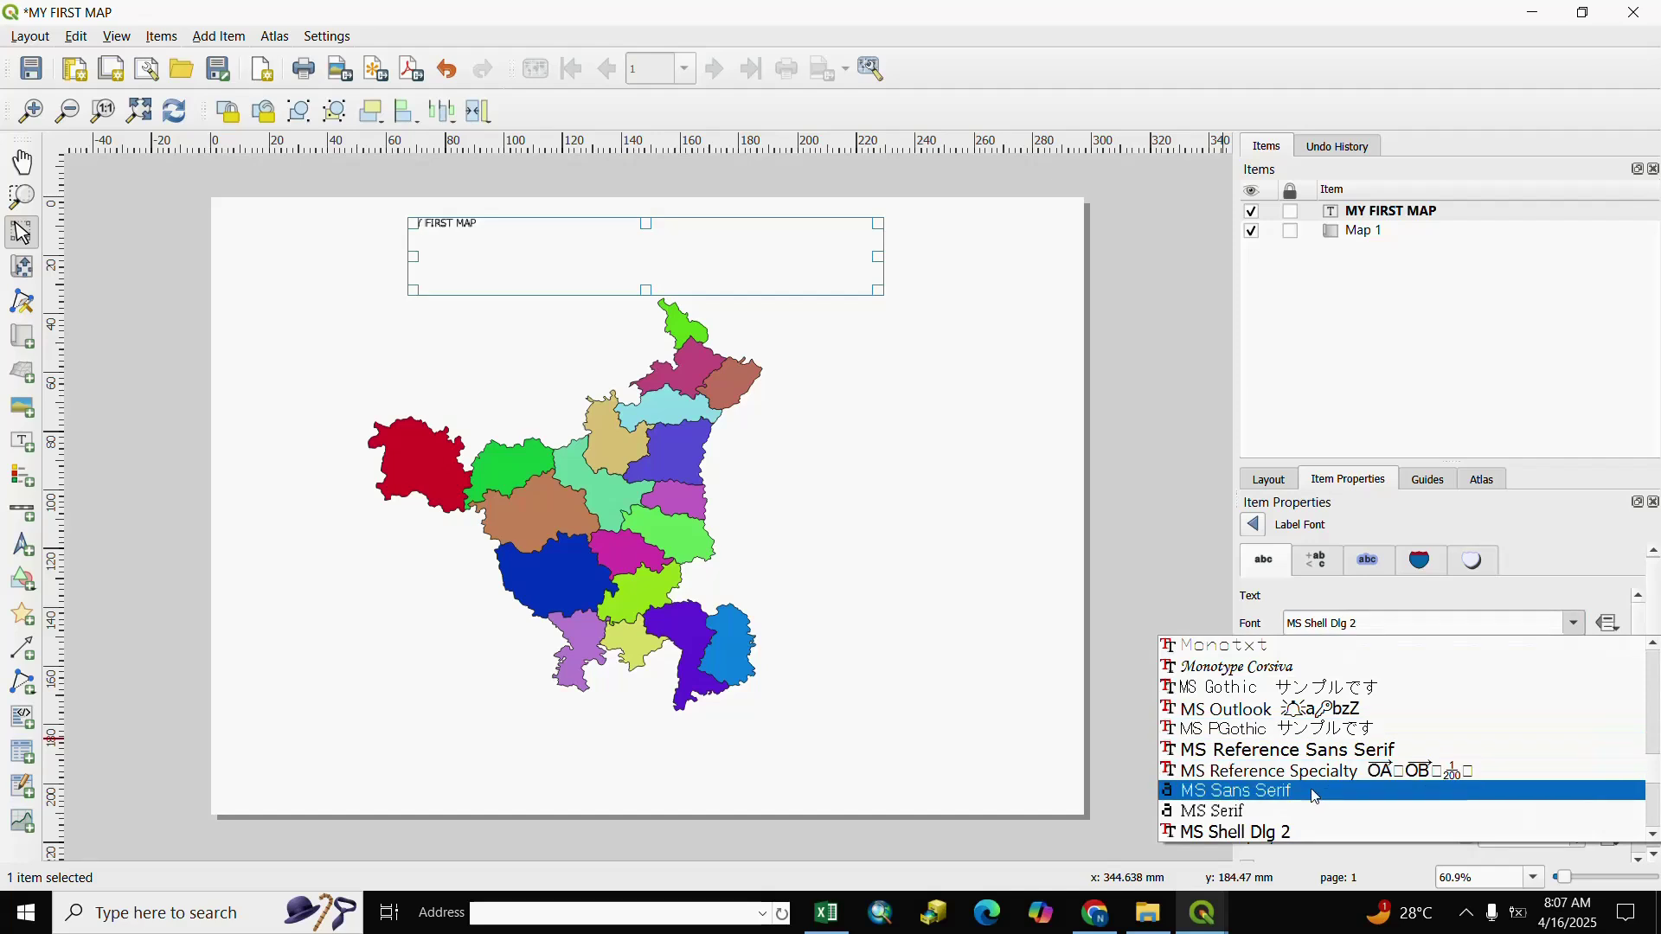
scroll(1277, 805, down, 1)
click(1230, 771)
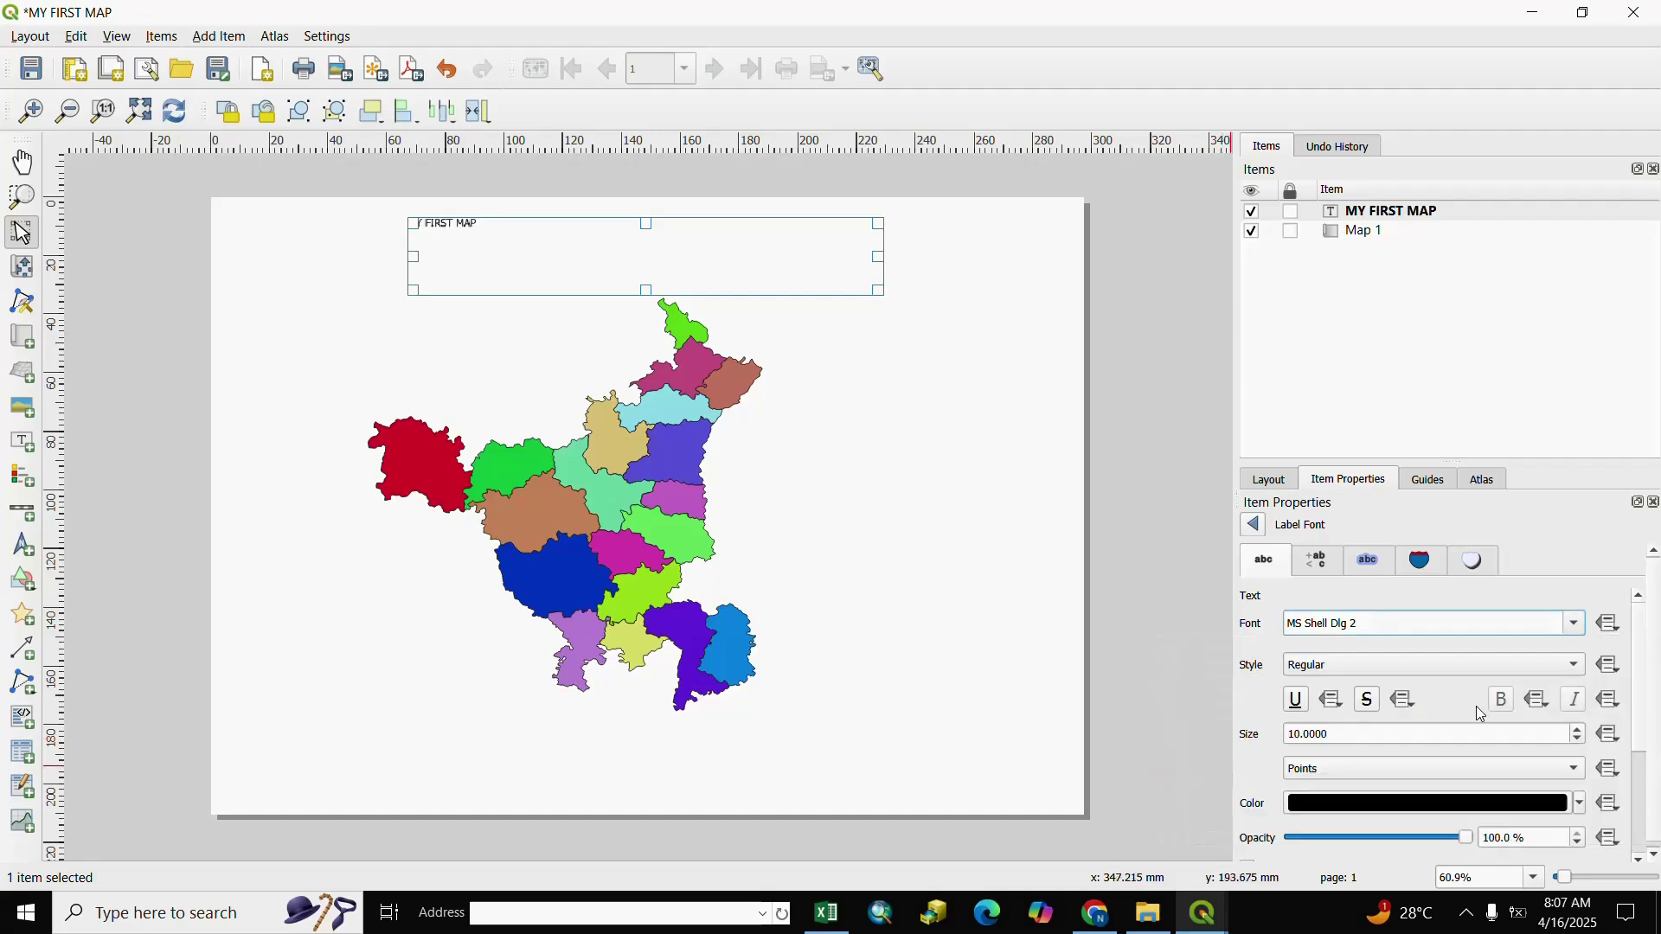
click(1575, 666)
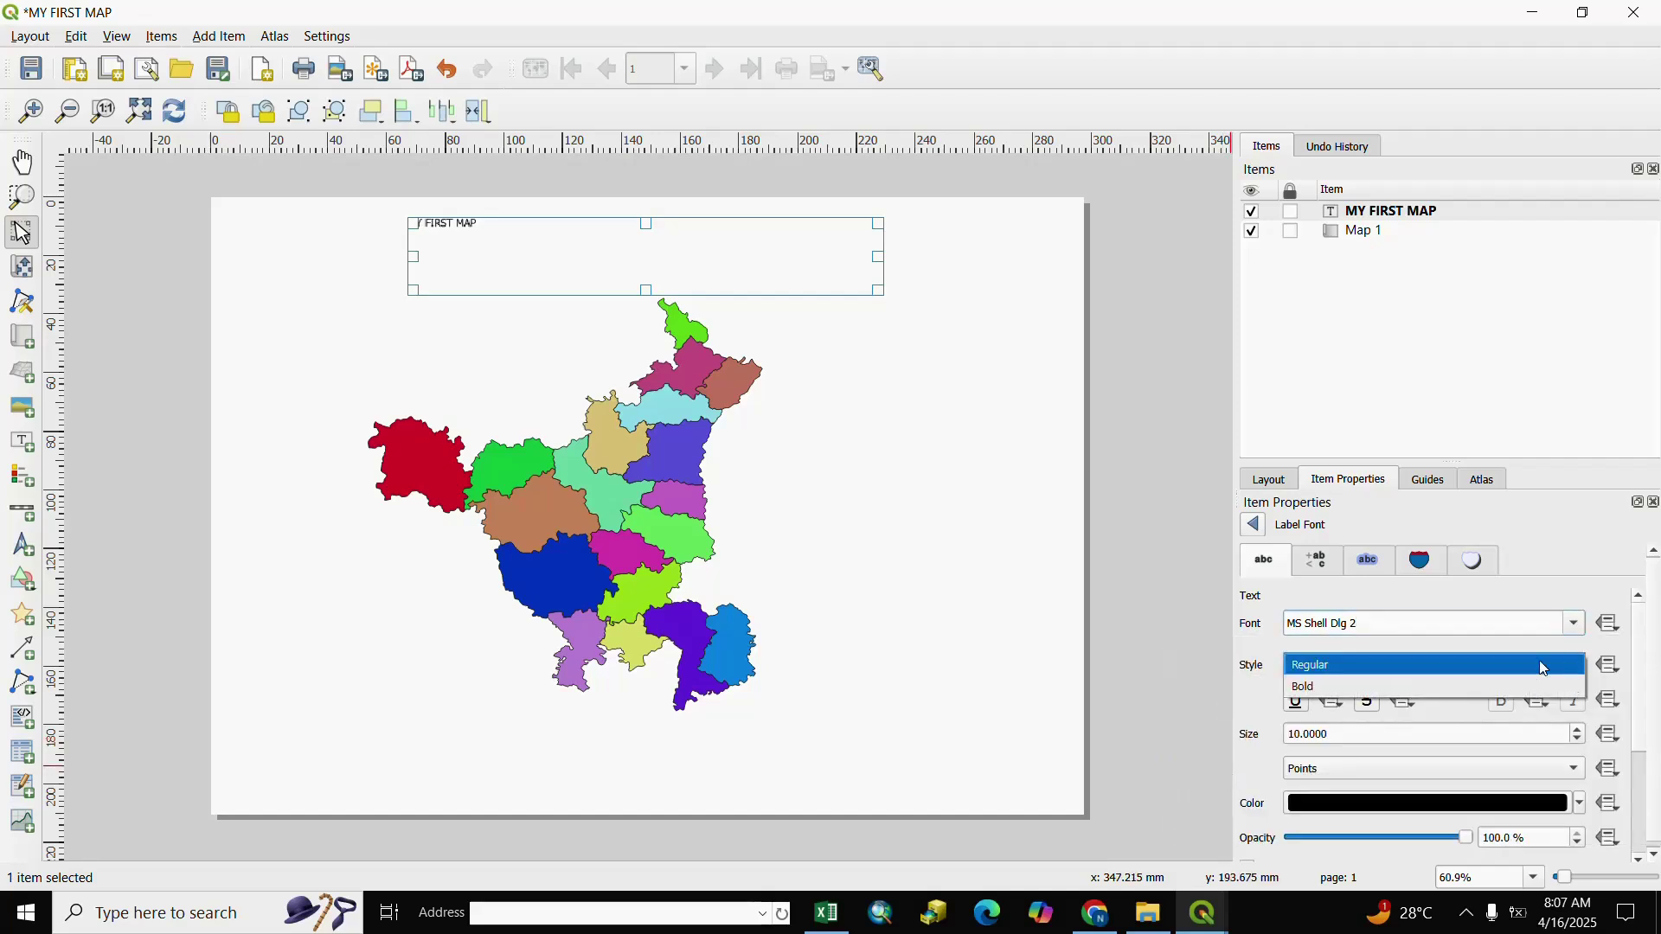
click(1308, 690)
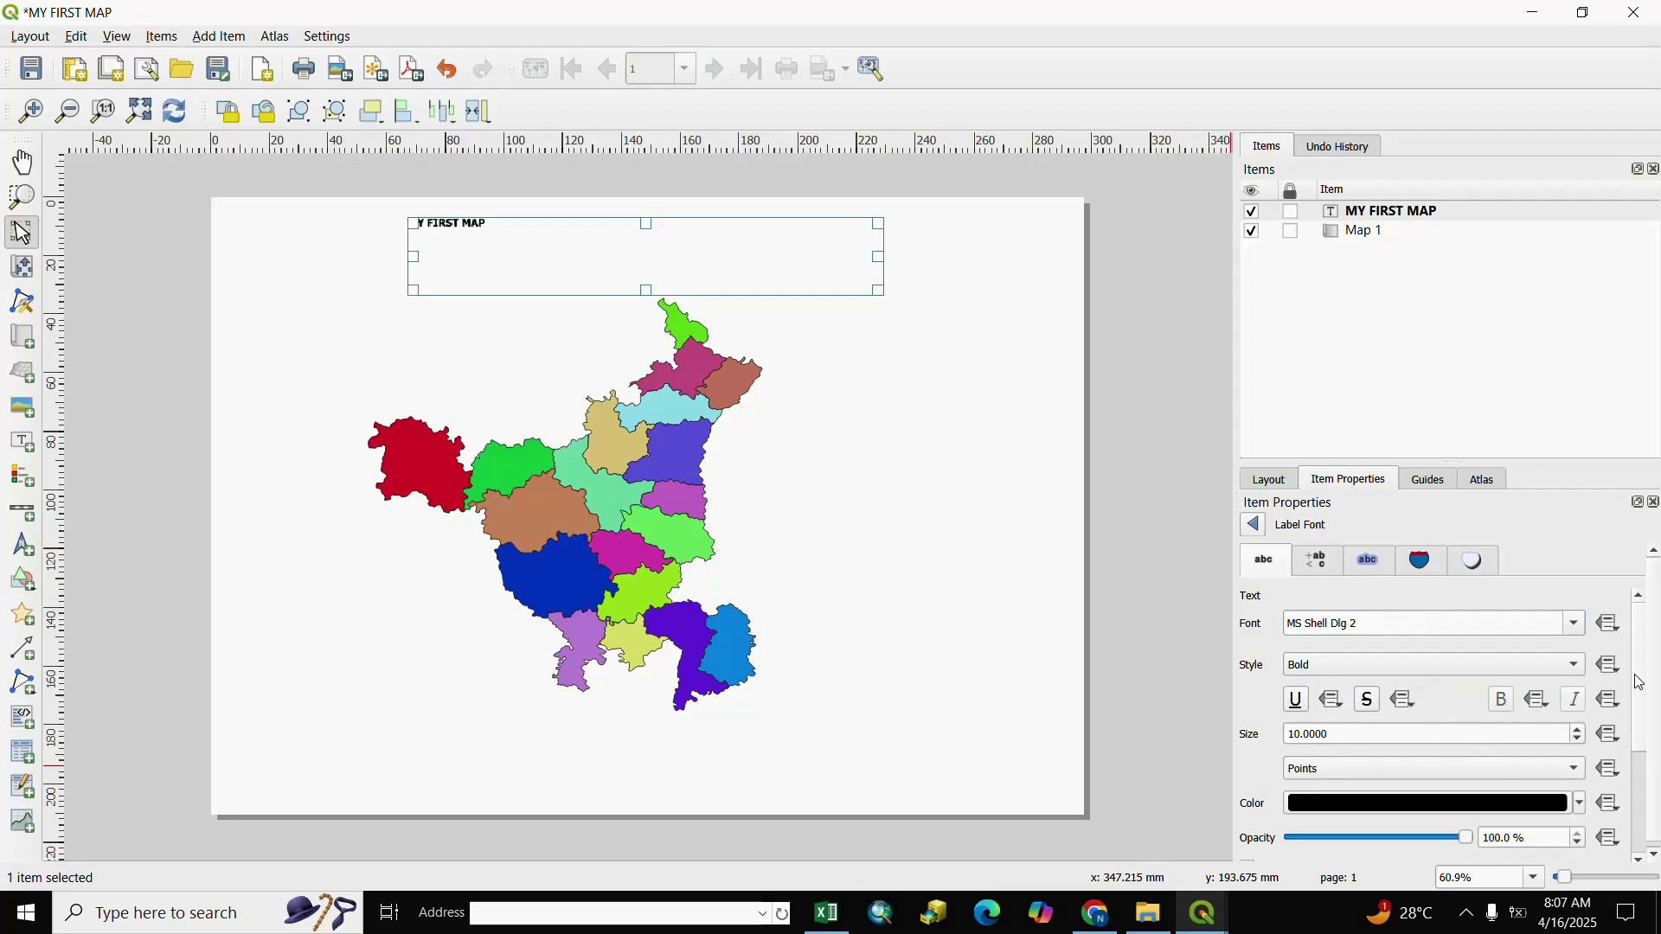
Set the title label's font size to 60 points and its text color to dark red
scroll(1639, 683, down, 3)
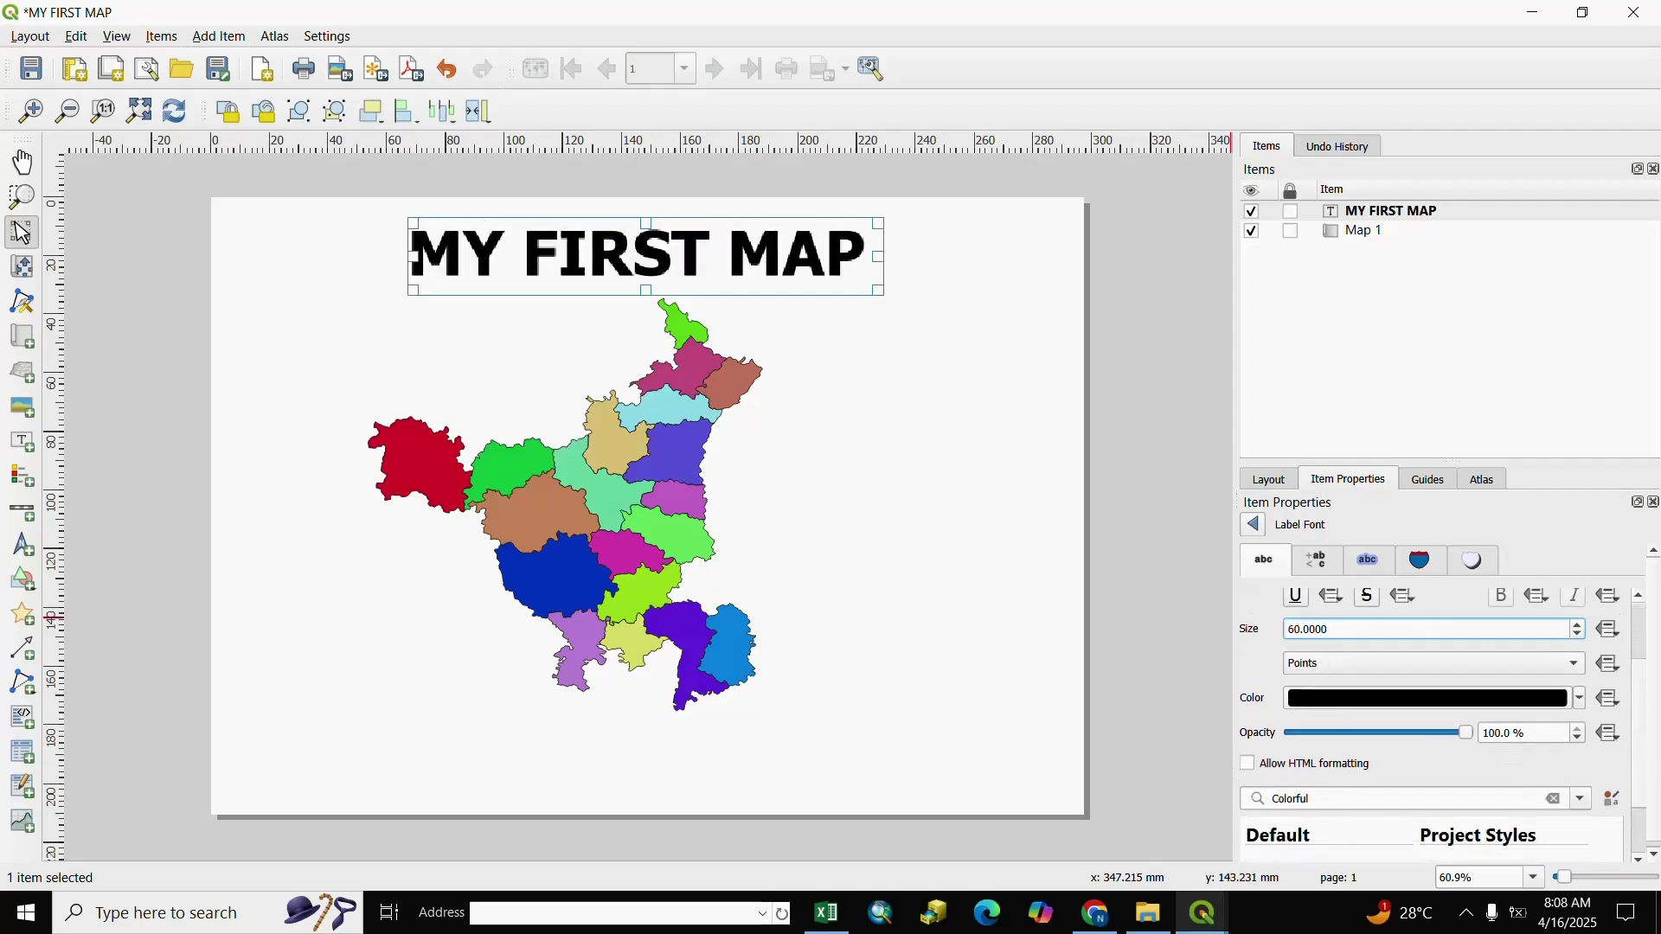
drag(1331, 630, 1289, 632)
text(60)
click(1253, 664)
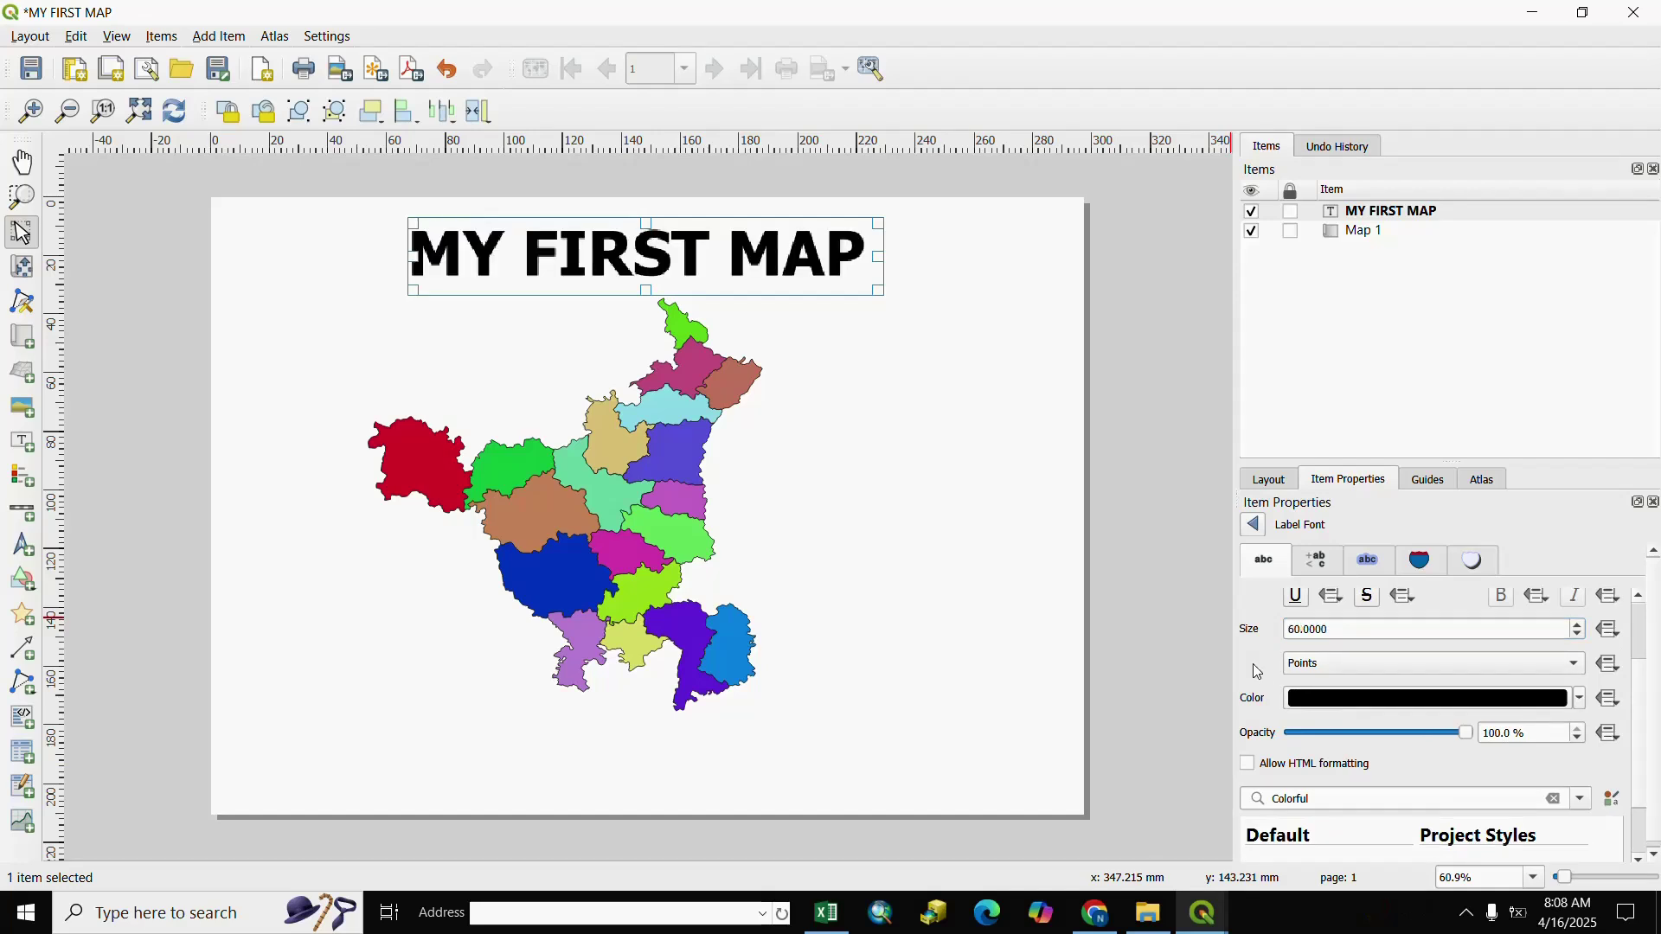
click(1580, 699)
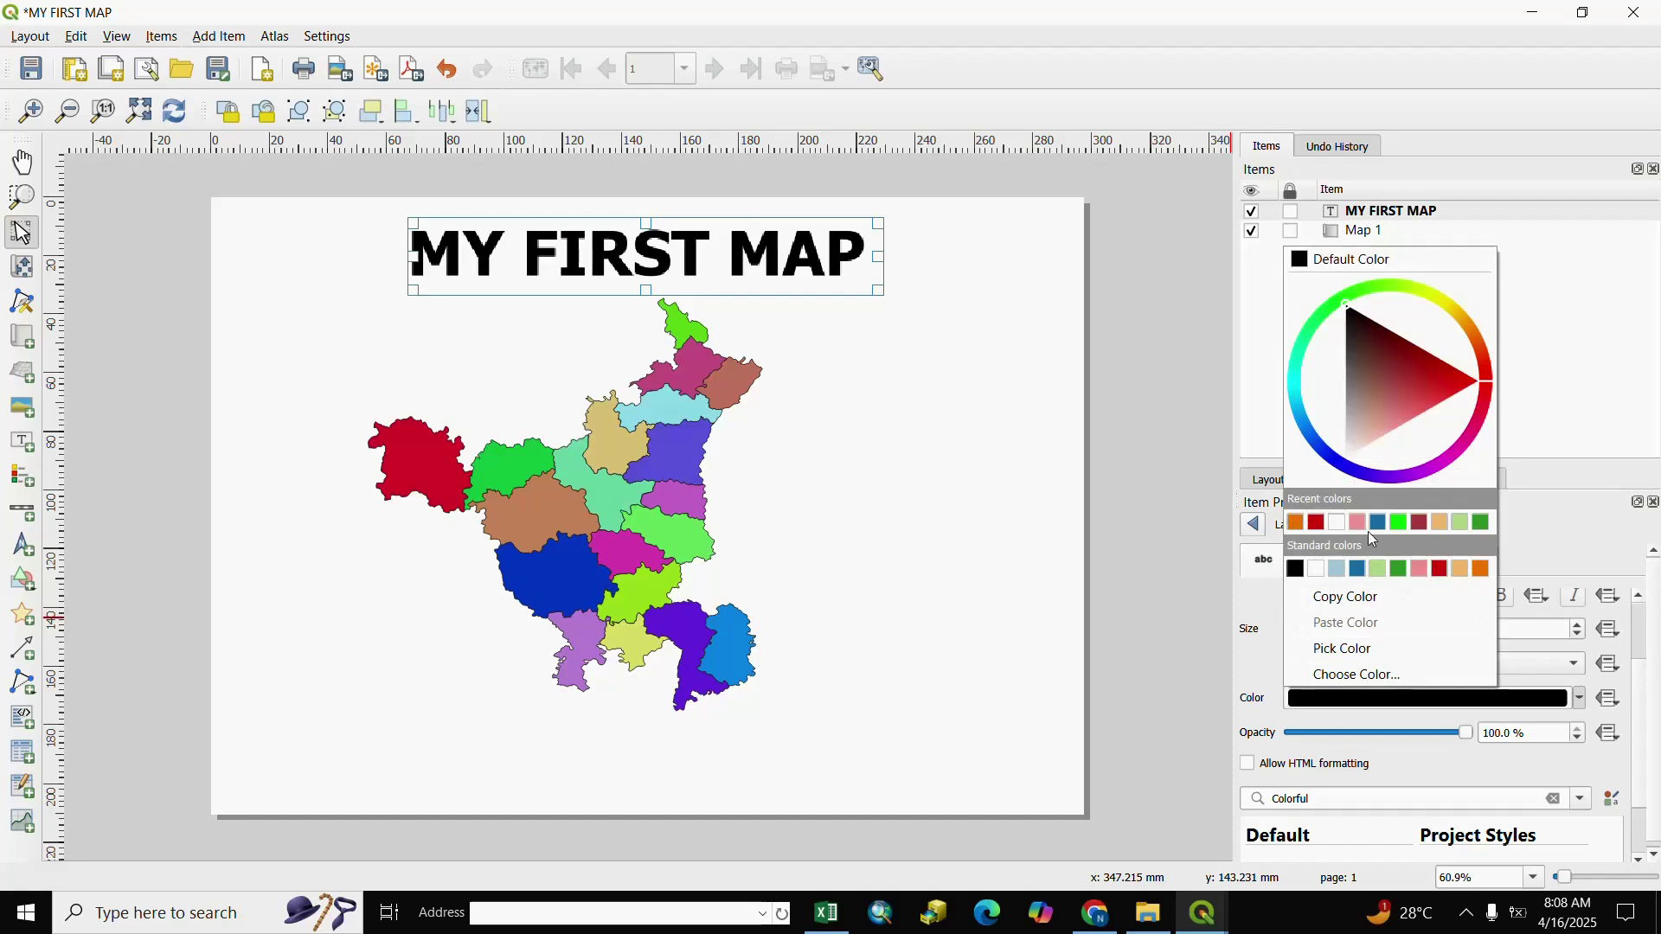
click(1317, 524)
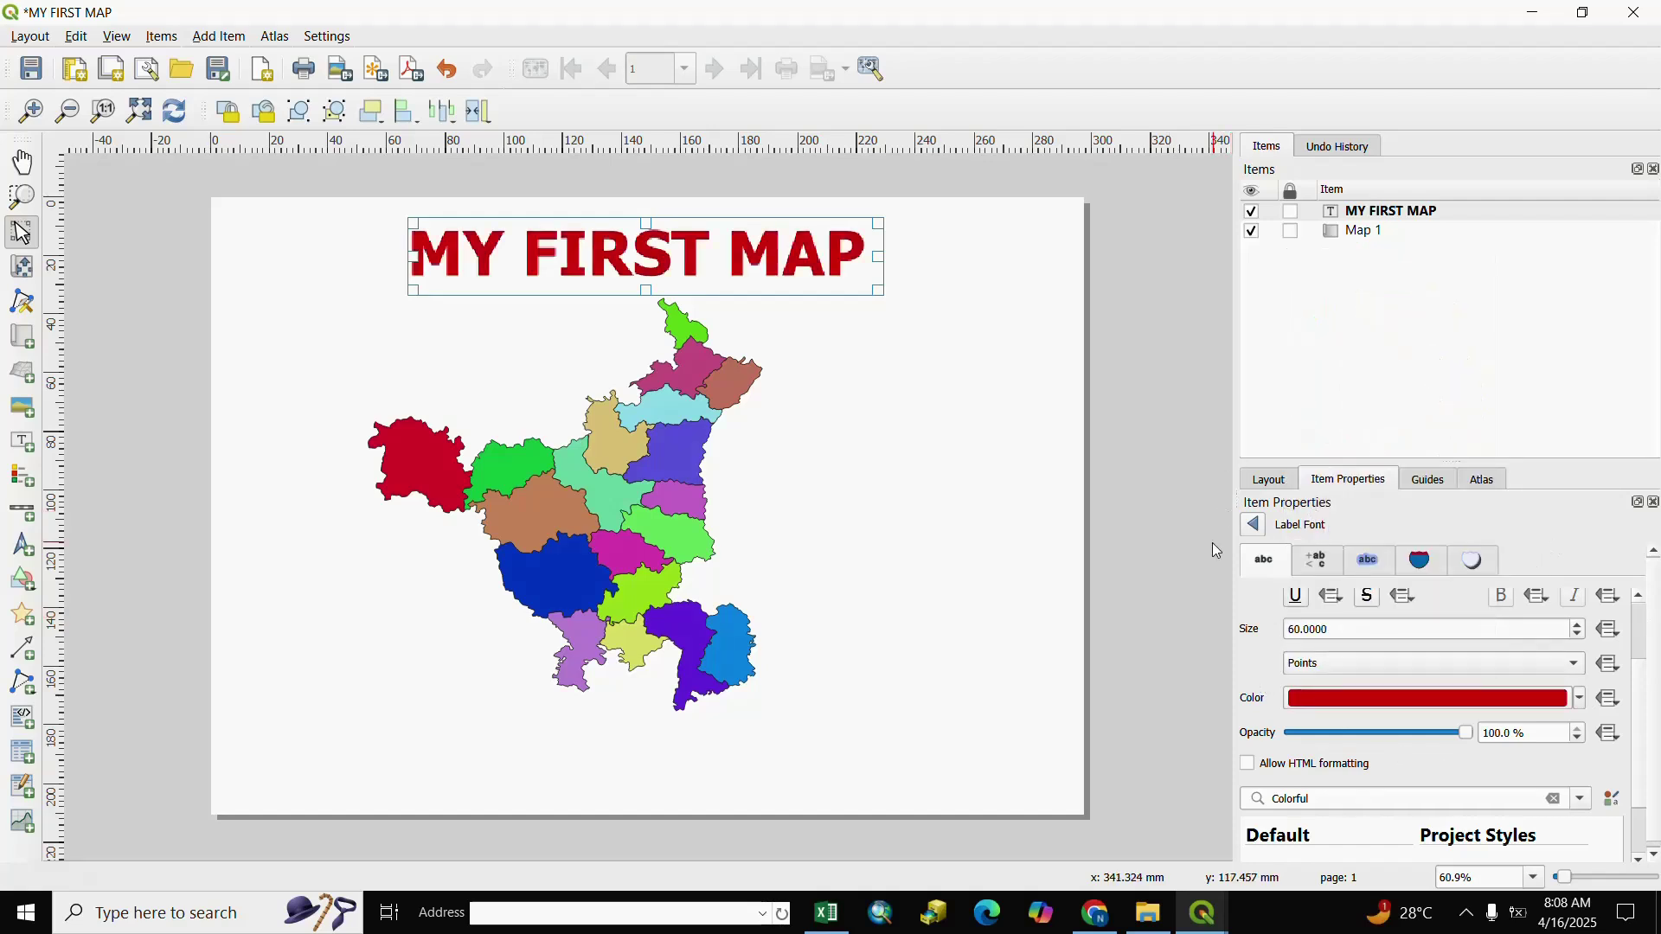
click(874, 506)
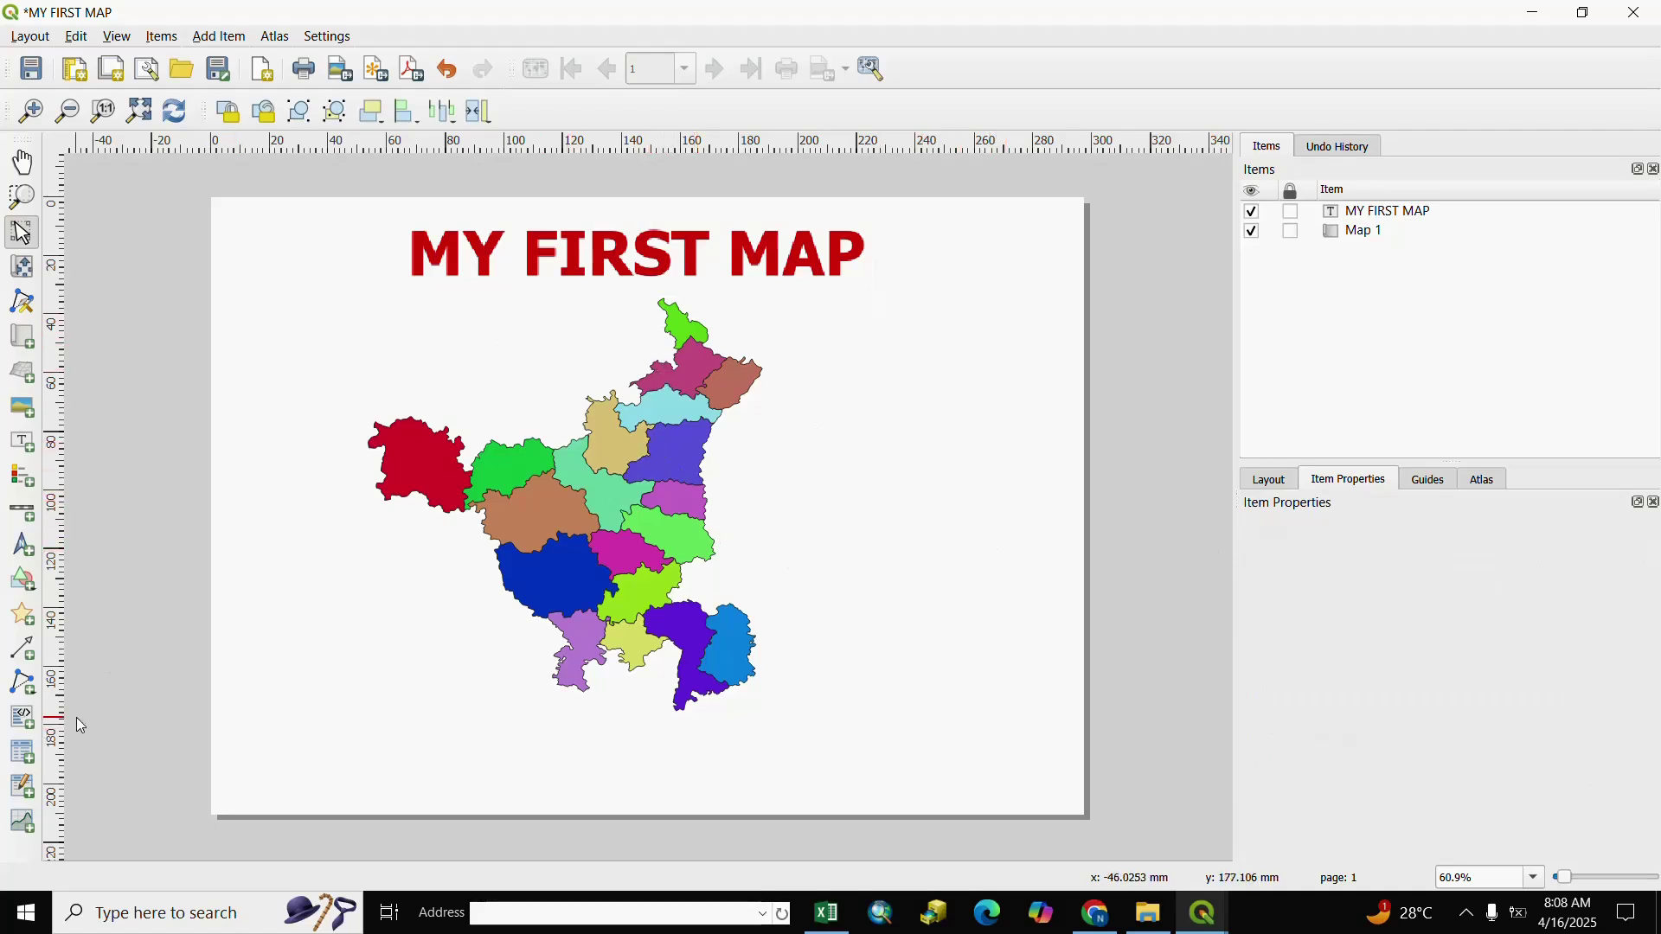
Add a legend of the districts and place it beside the map near the page's right edge
click(22, 477)
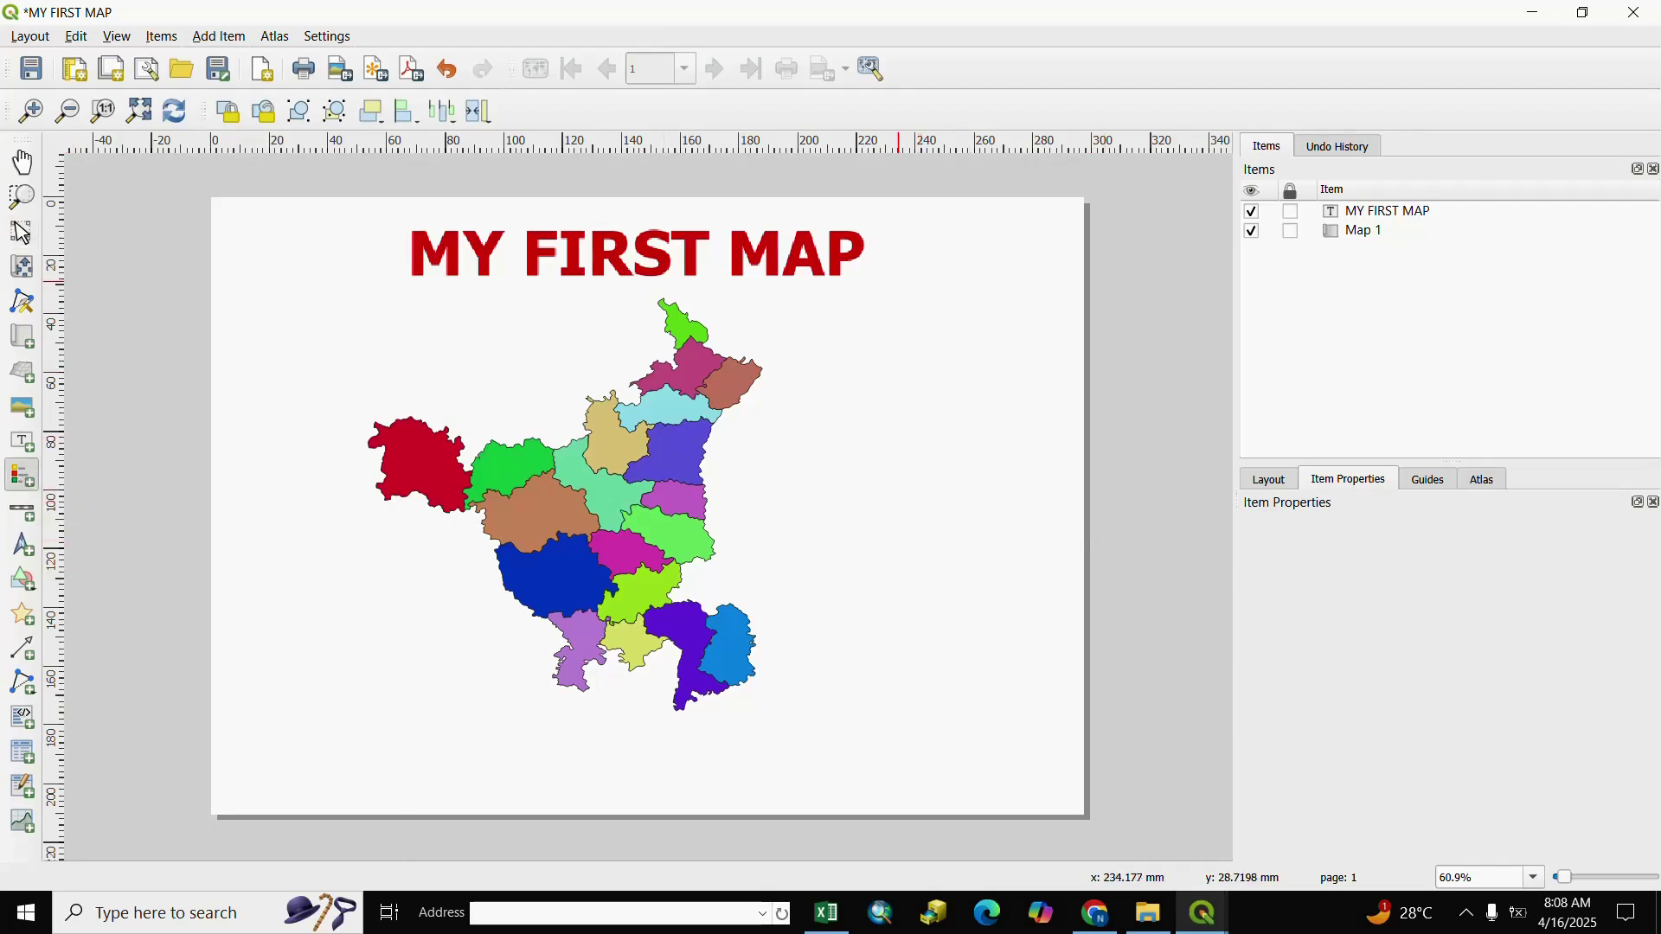
drag(883, 320, 1066, 710)
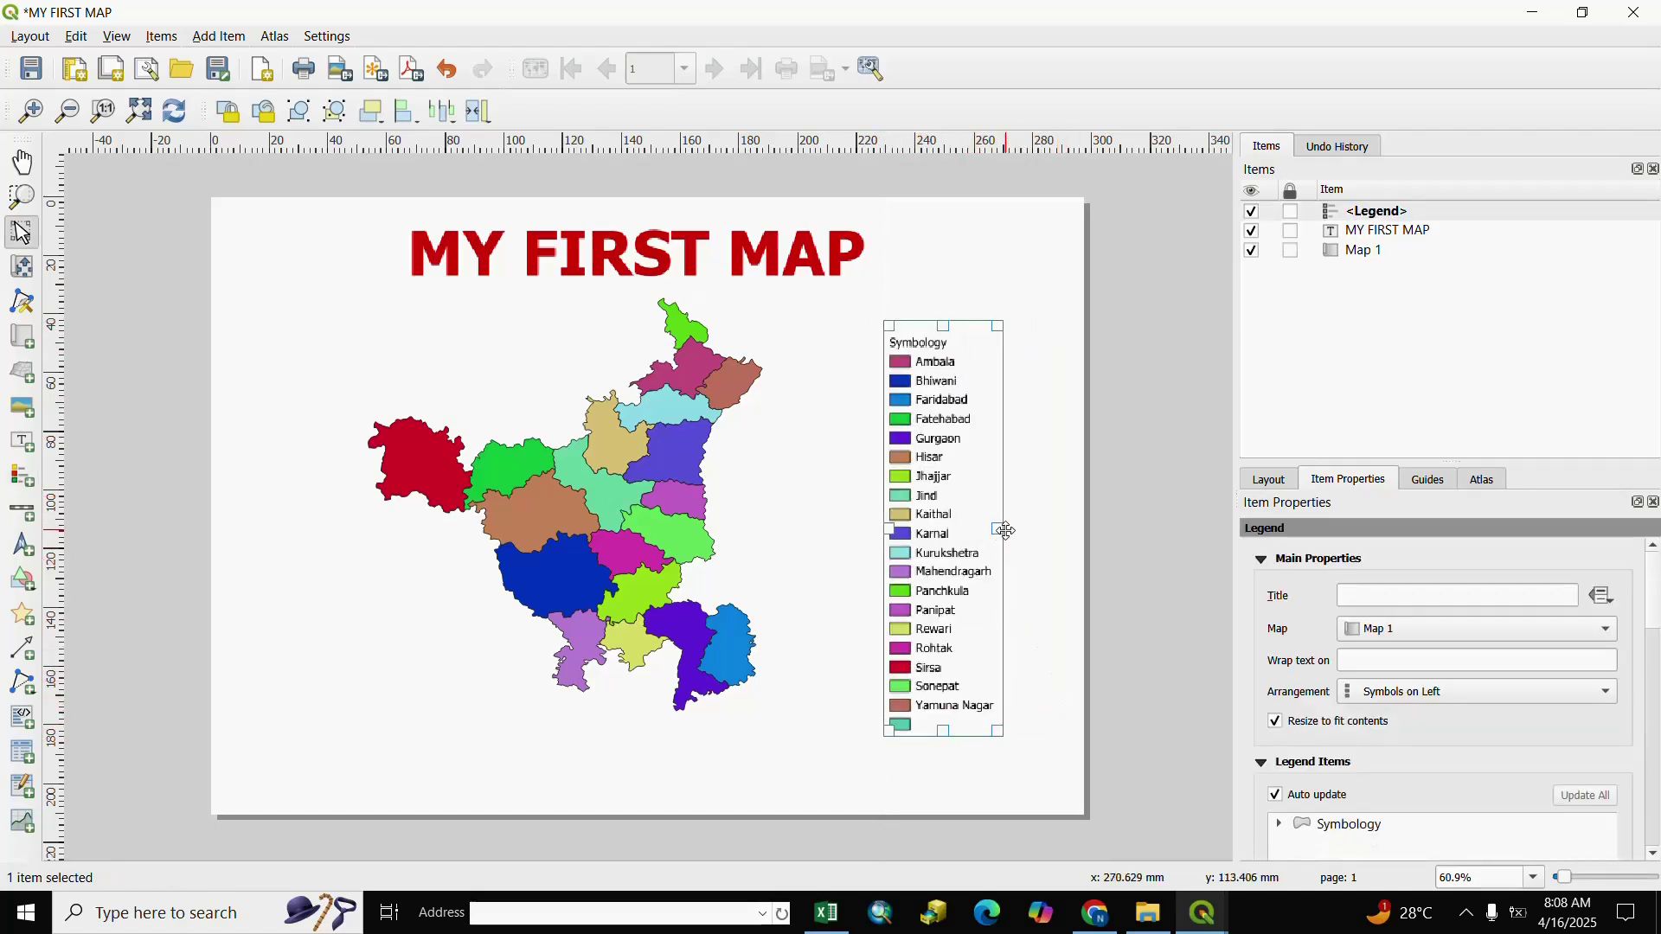
mouse_move(1003, 529)
mouse_down()
mouse_move(1049, 530)
mouse_move(999, 537)
mouse_up()
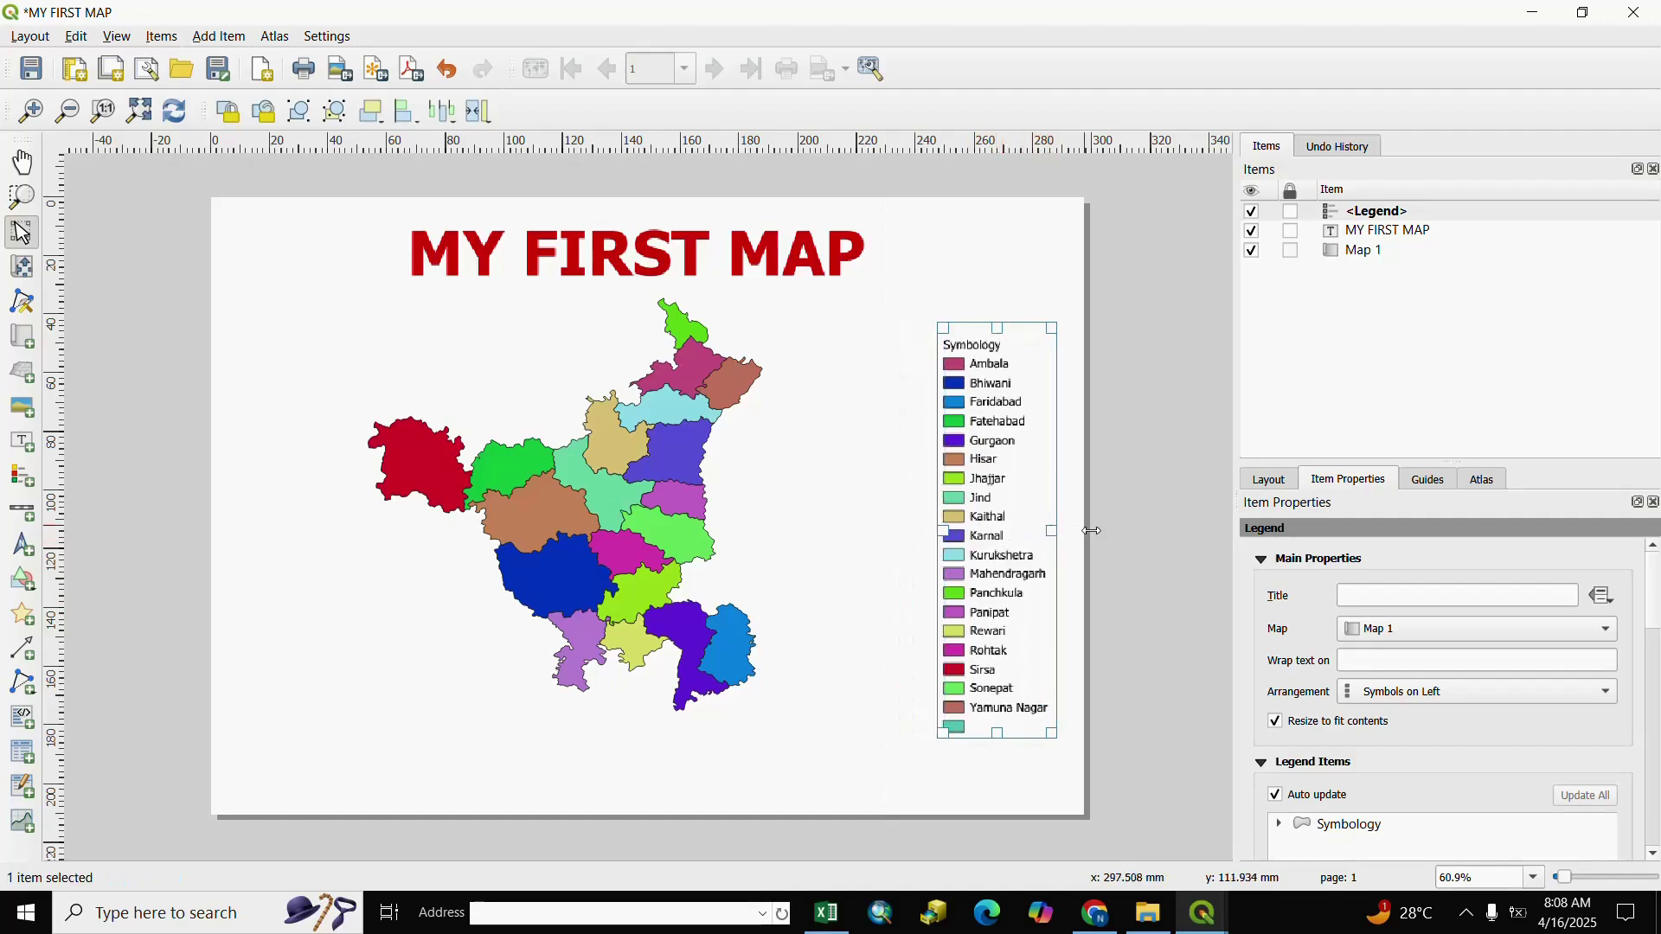
click(1129, 540)
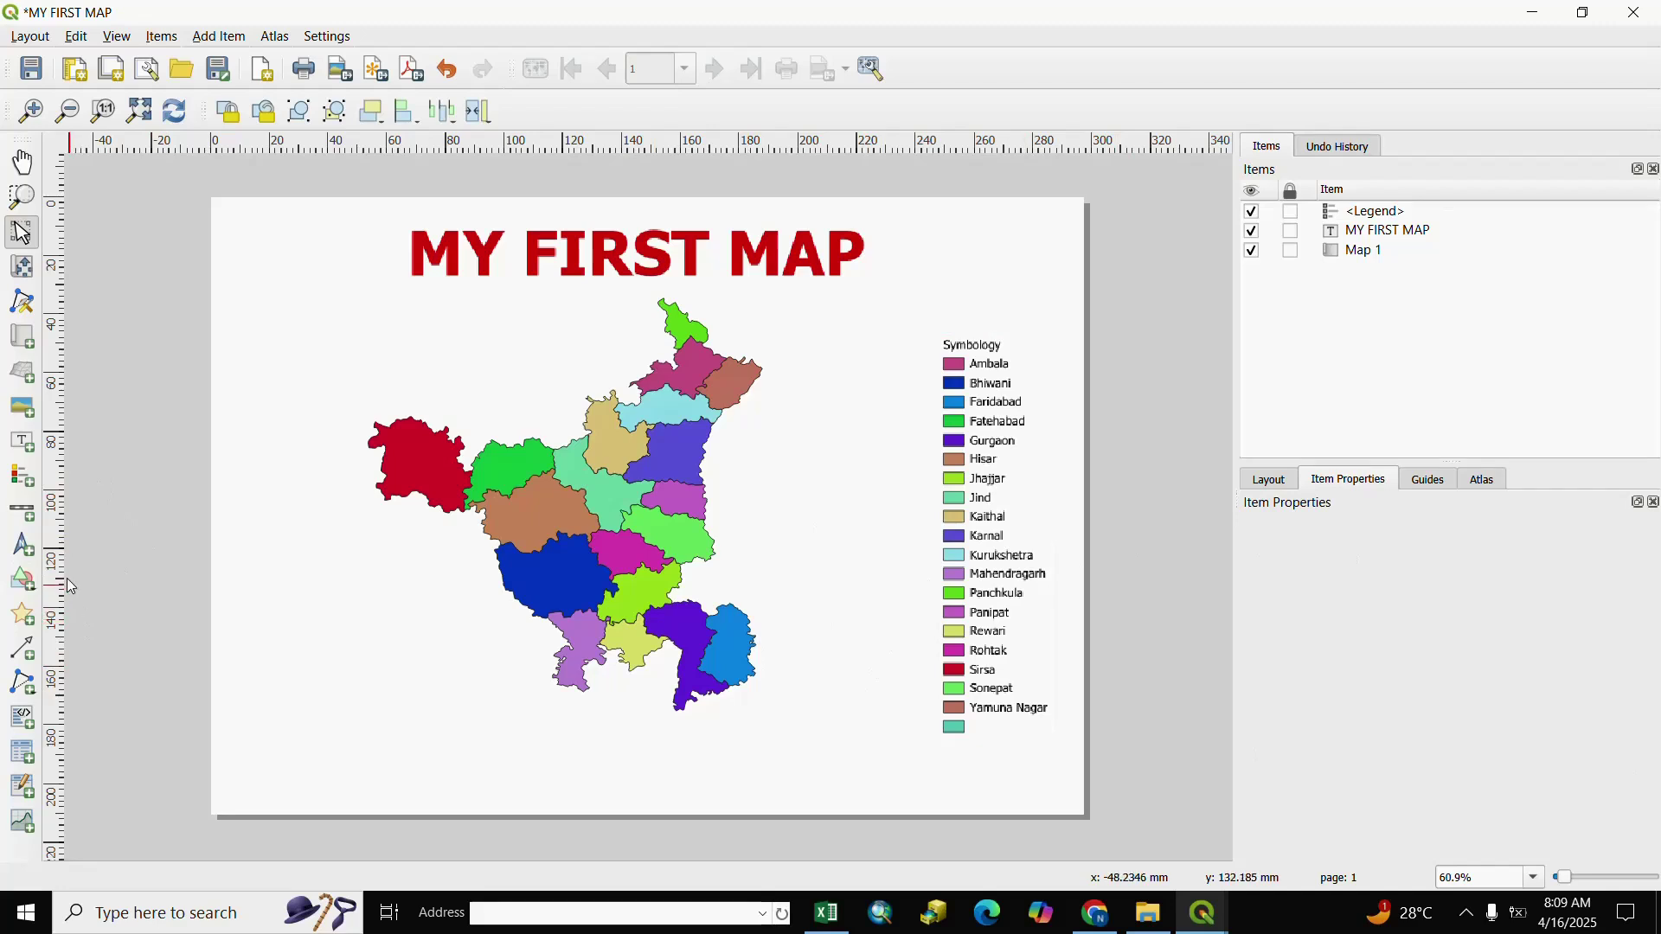
Add a north arrow directly above the legend, in the upper-right corner of the page
click(29, 551)
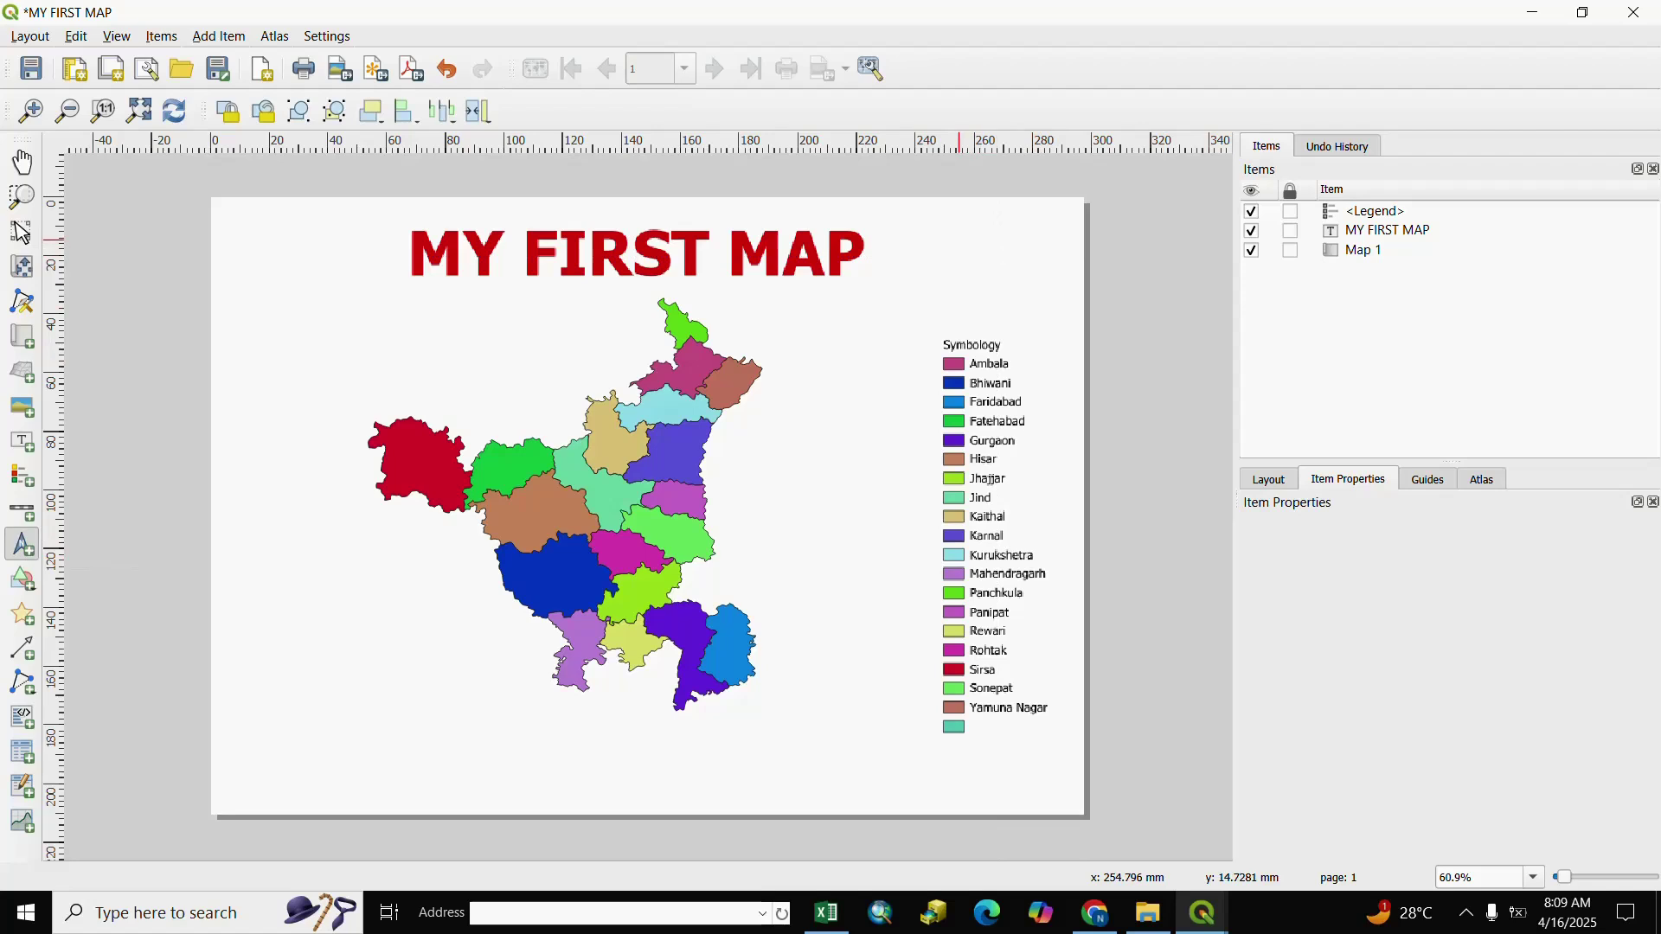
drag(958, 239, 970, 283)
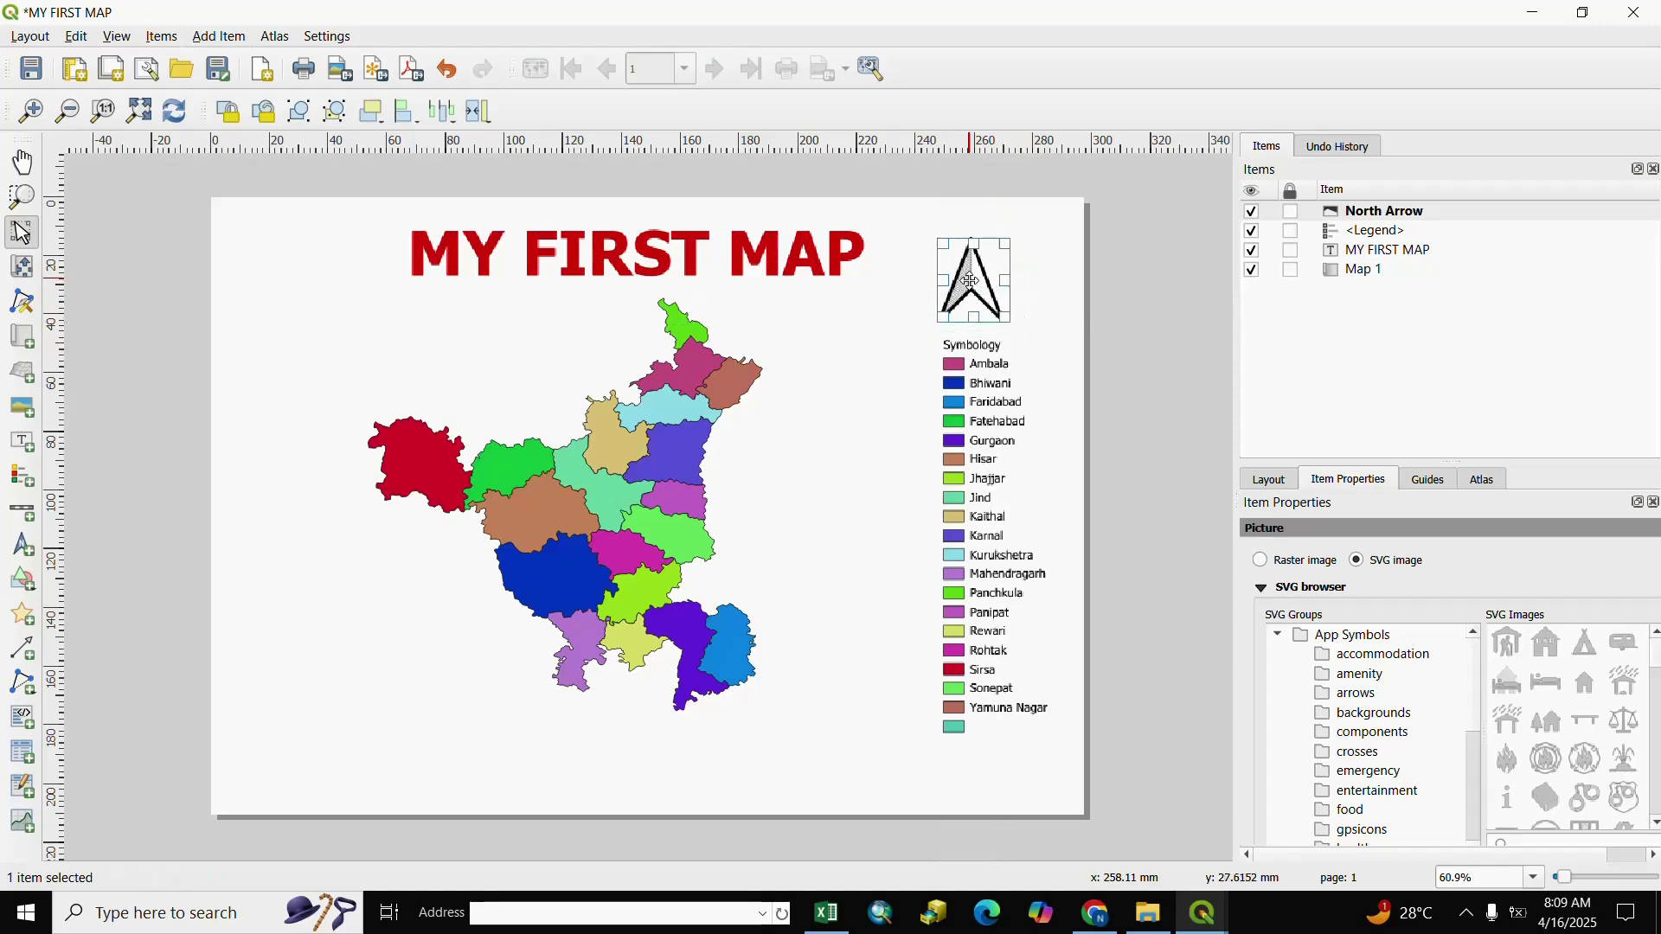
click(1150, 584)
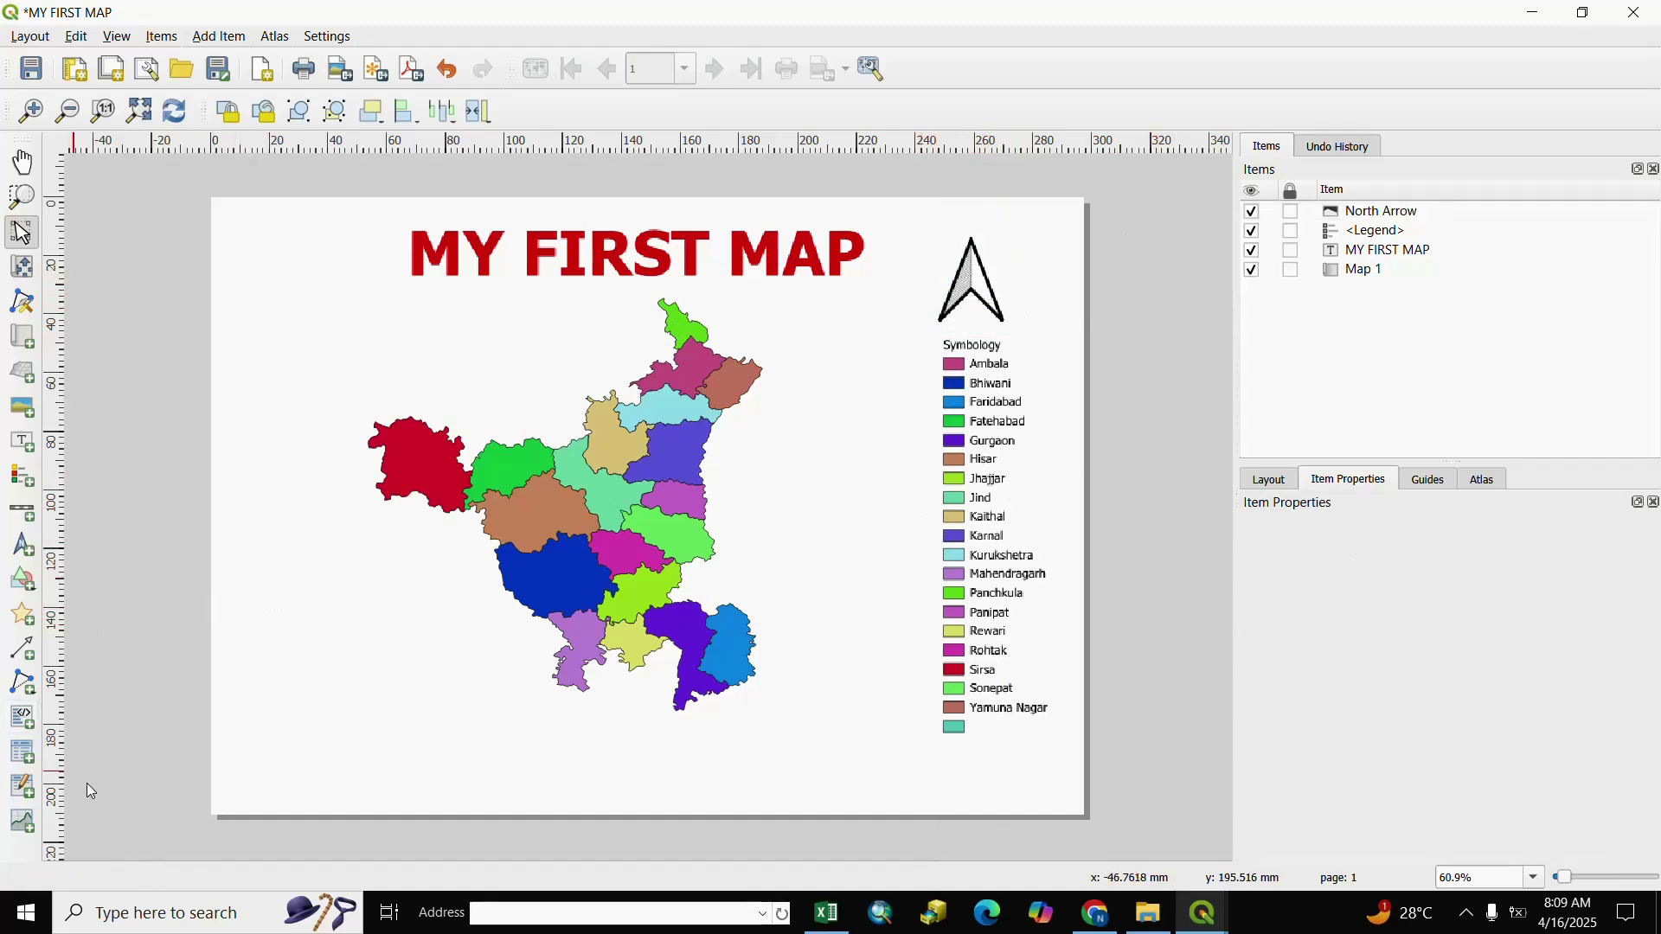
Add a scale bar for the map and position it below the legend in the page's lower-right corner
click(22, 511)
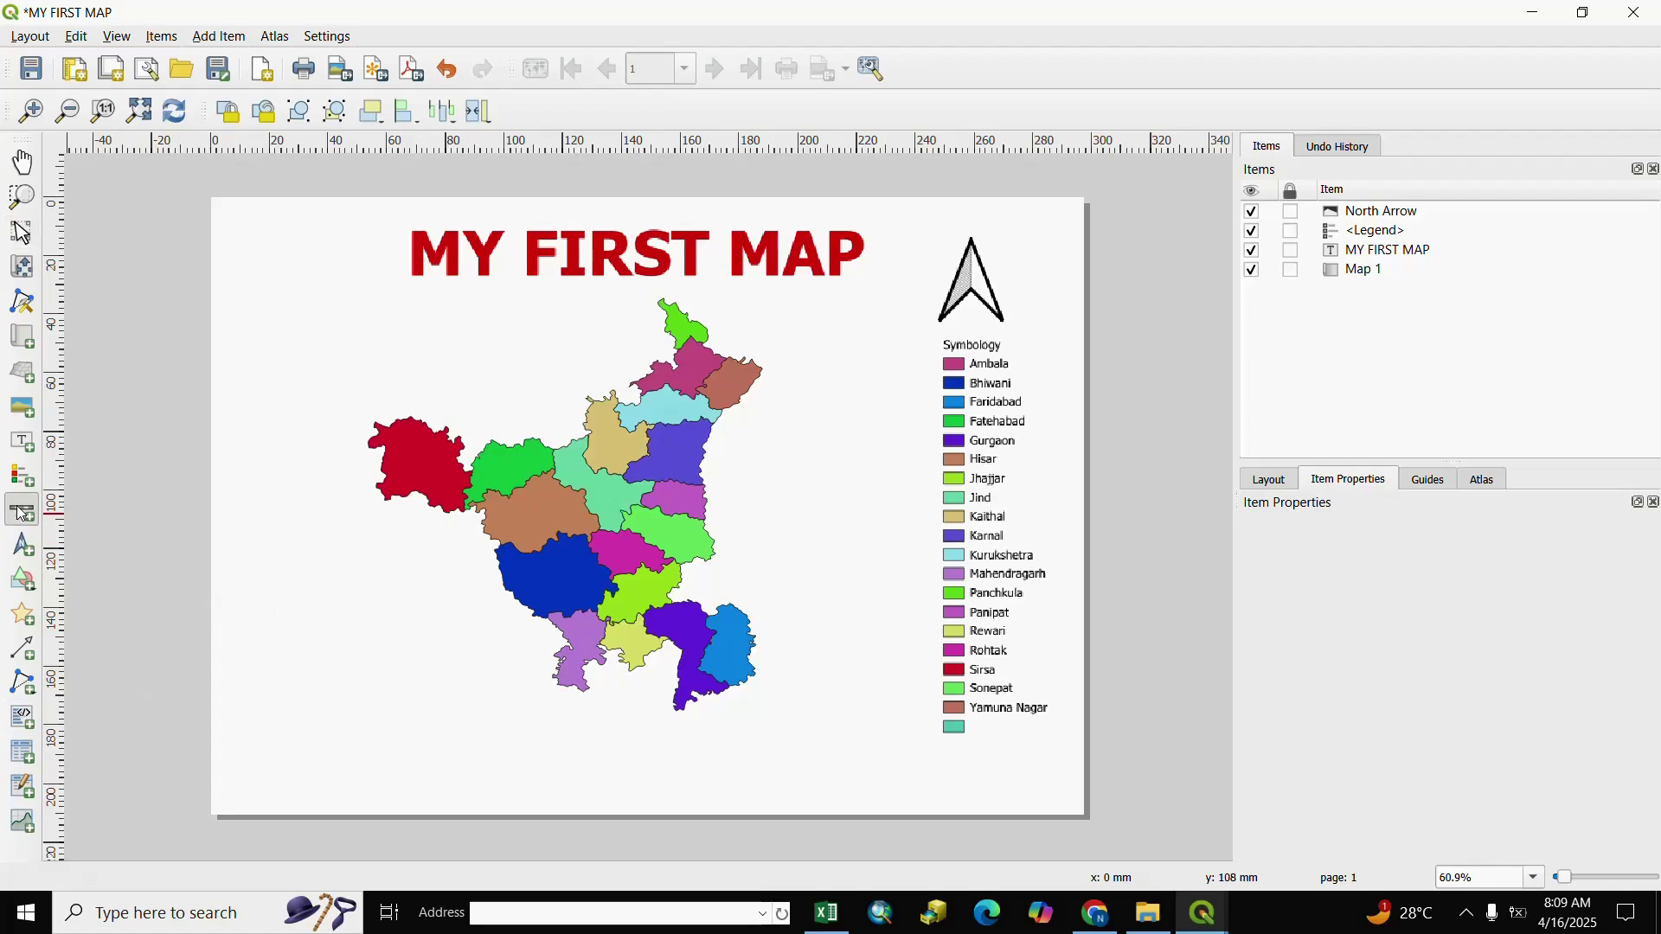
drag(842, 753, 1050, 800)
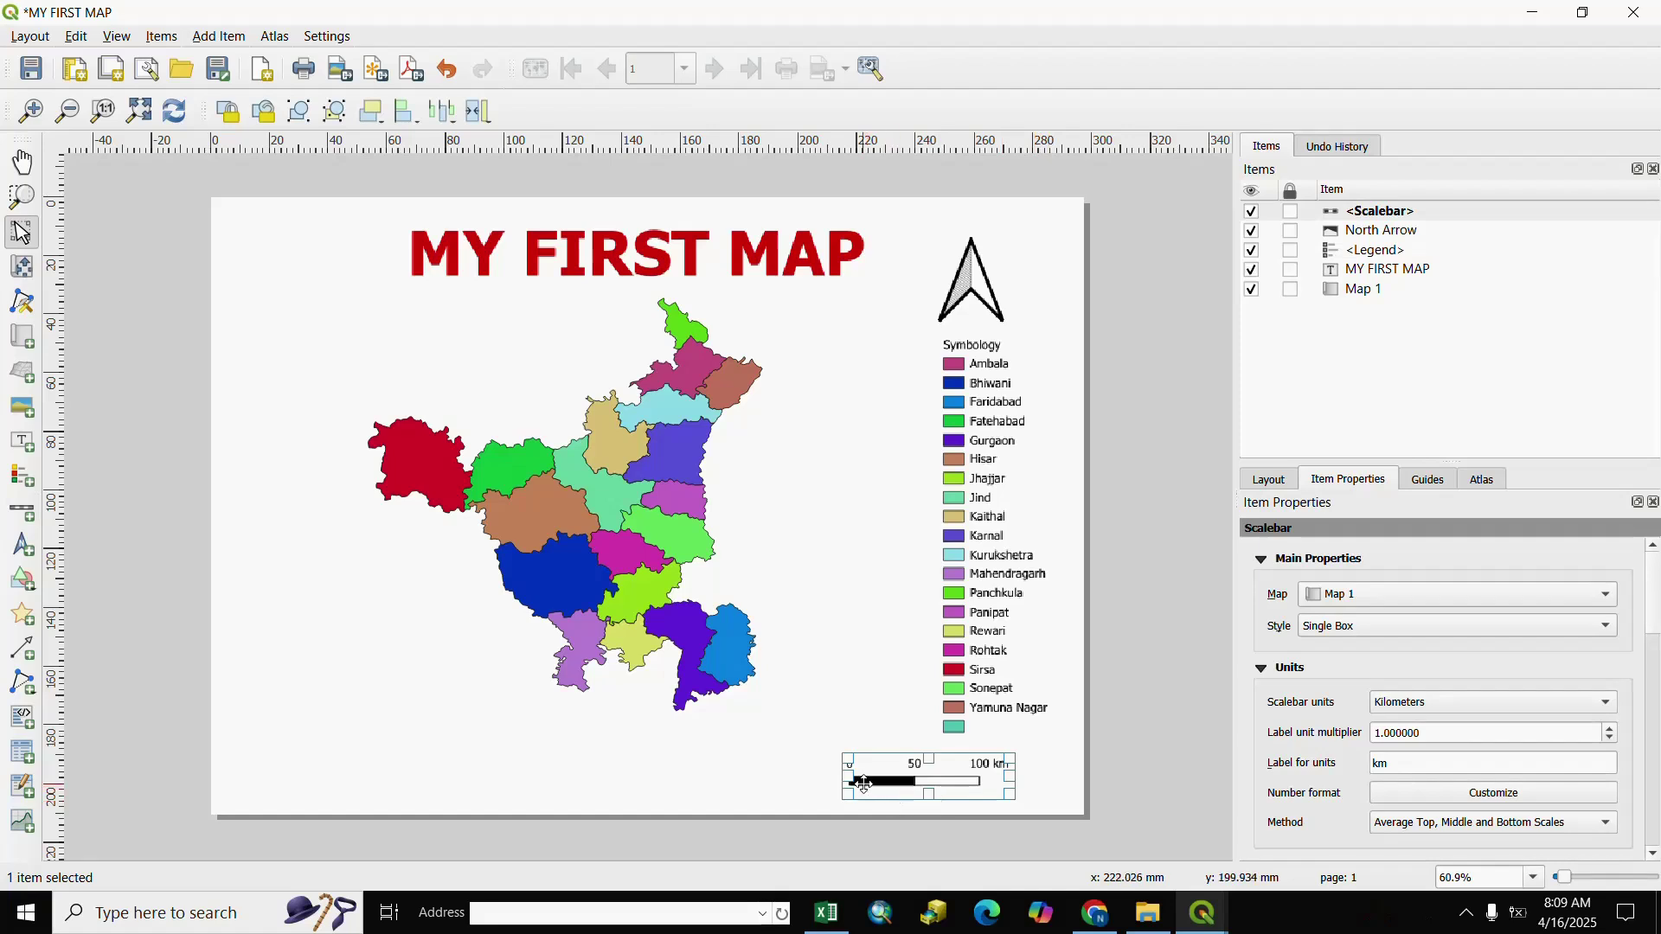
drag(846, 784, 831, 784)
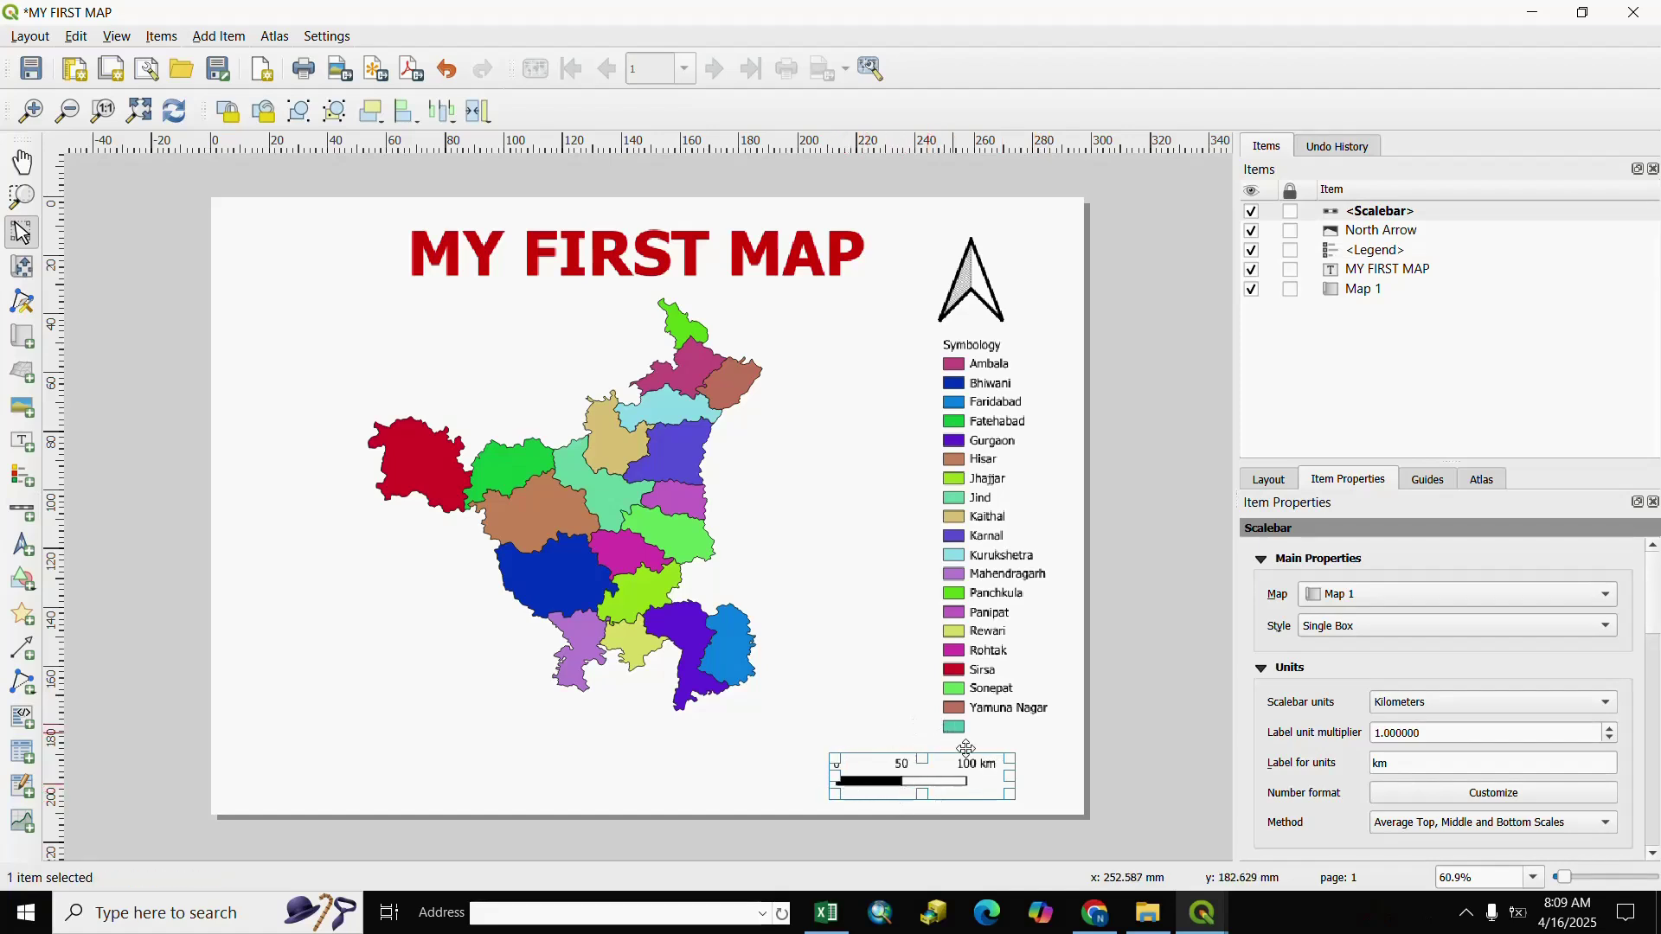
mouse_move(1014, 776)
mouse_down()
mouse_move(1038, 776)
mouse_move(963, 782)
mouse_move(1016, 783)
mouse_up()
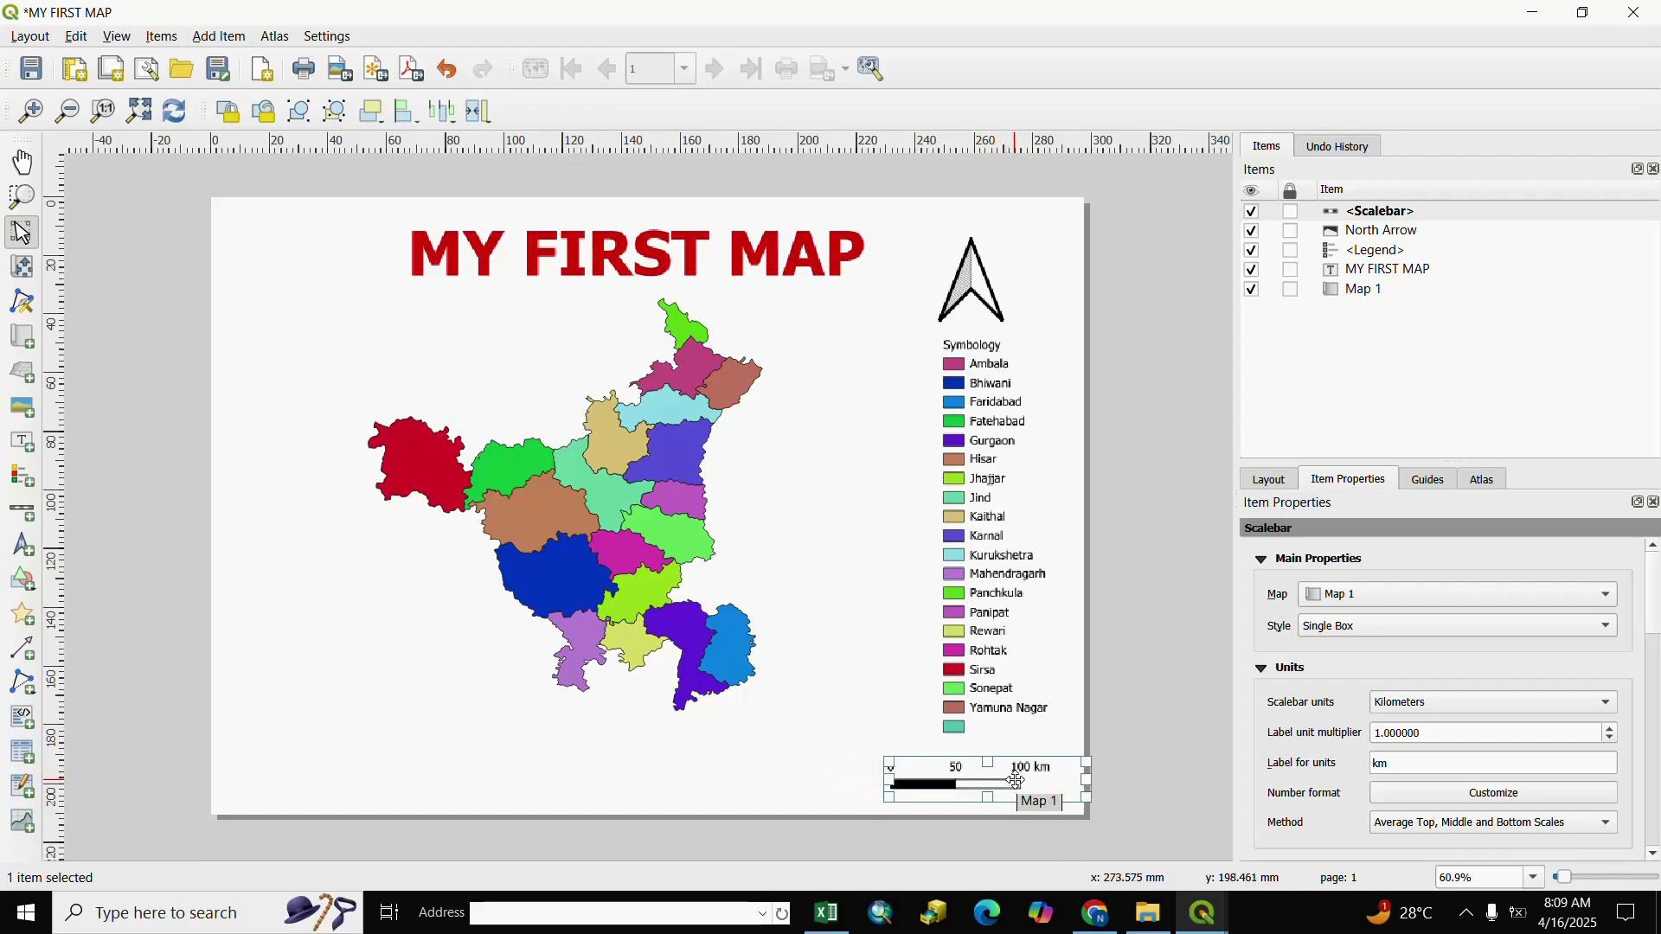
click(1166, 631)
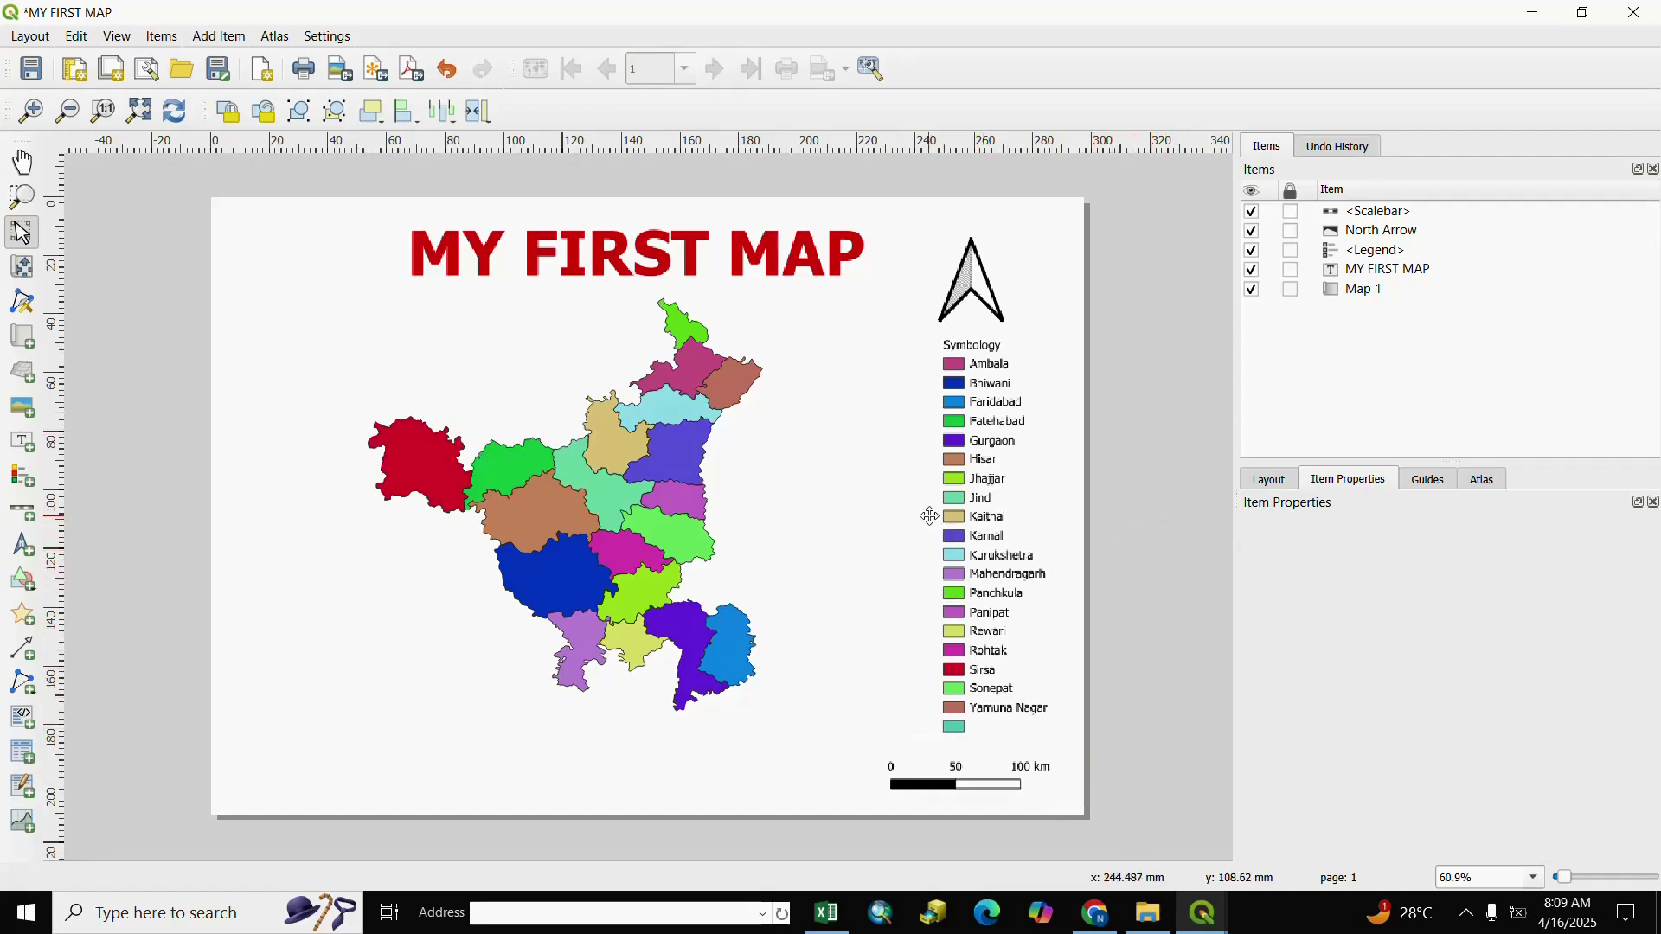
Export the layout as a PDF named MY FIRSTMAP into the 14-Layout Manager folder and dismiss the export notice
click(34, 39)
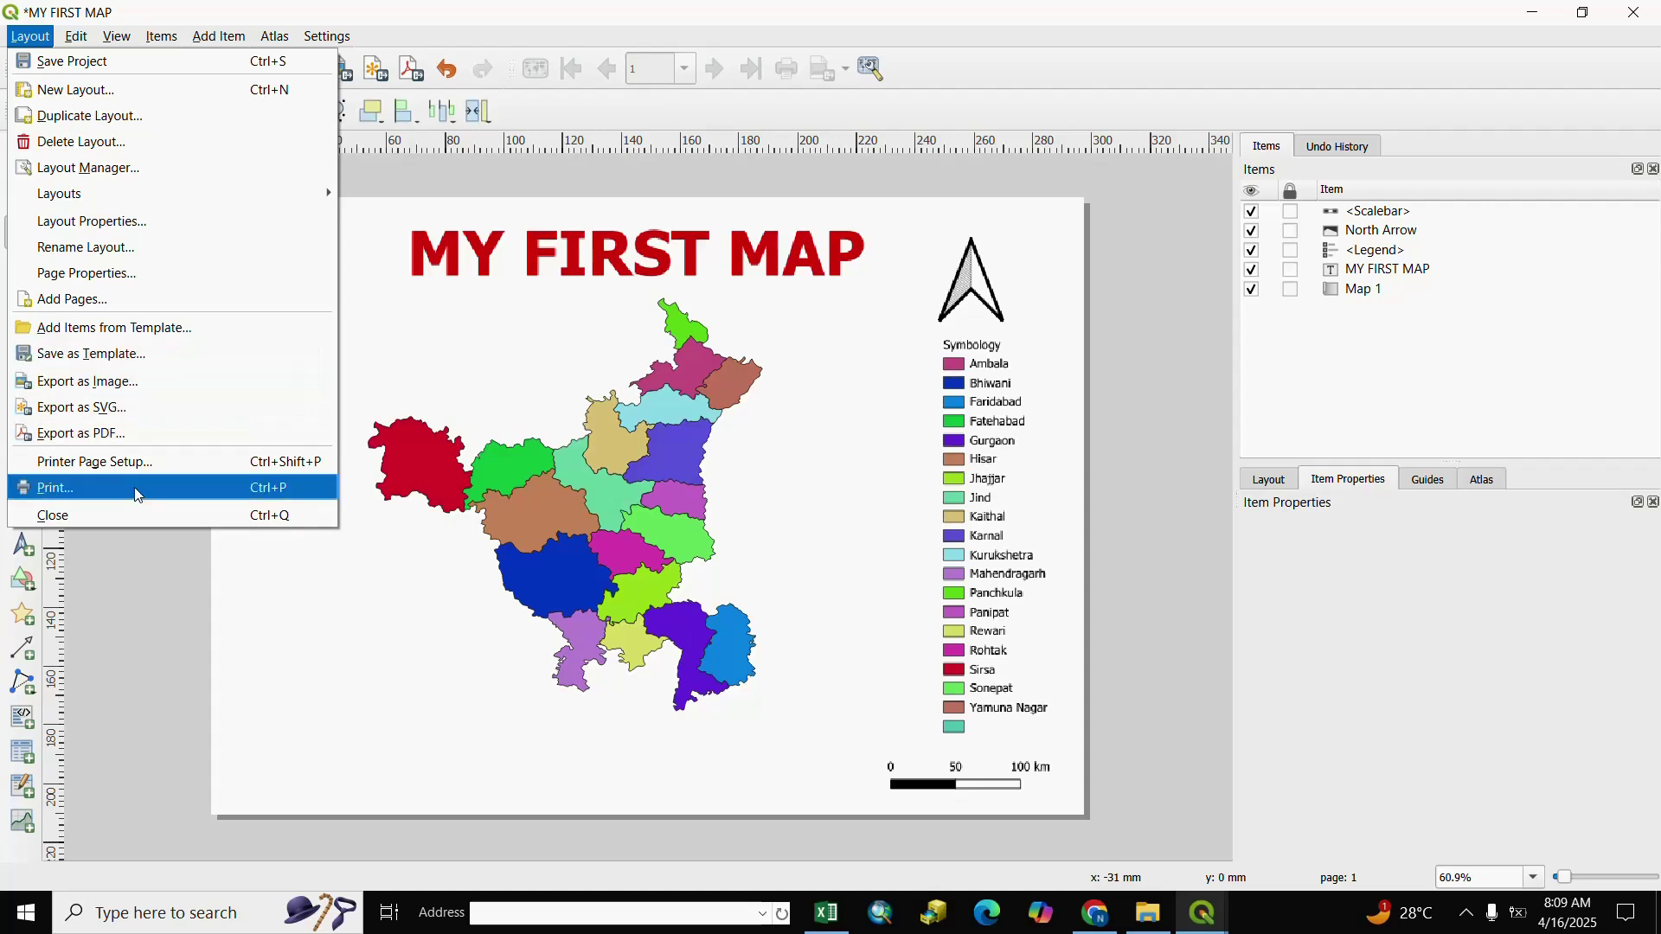
click(54, 439)
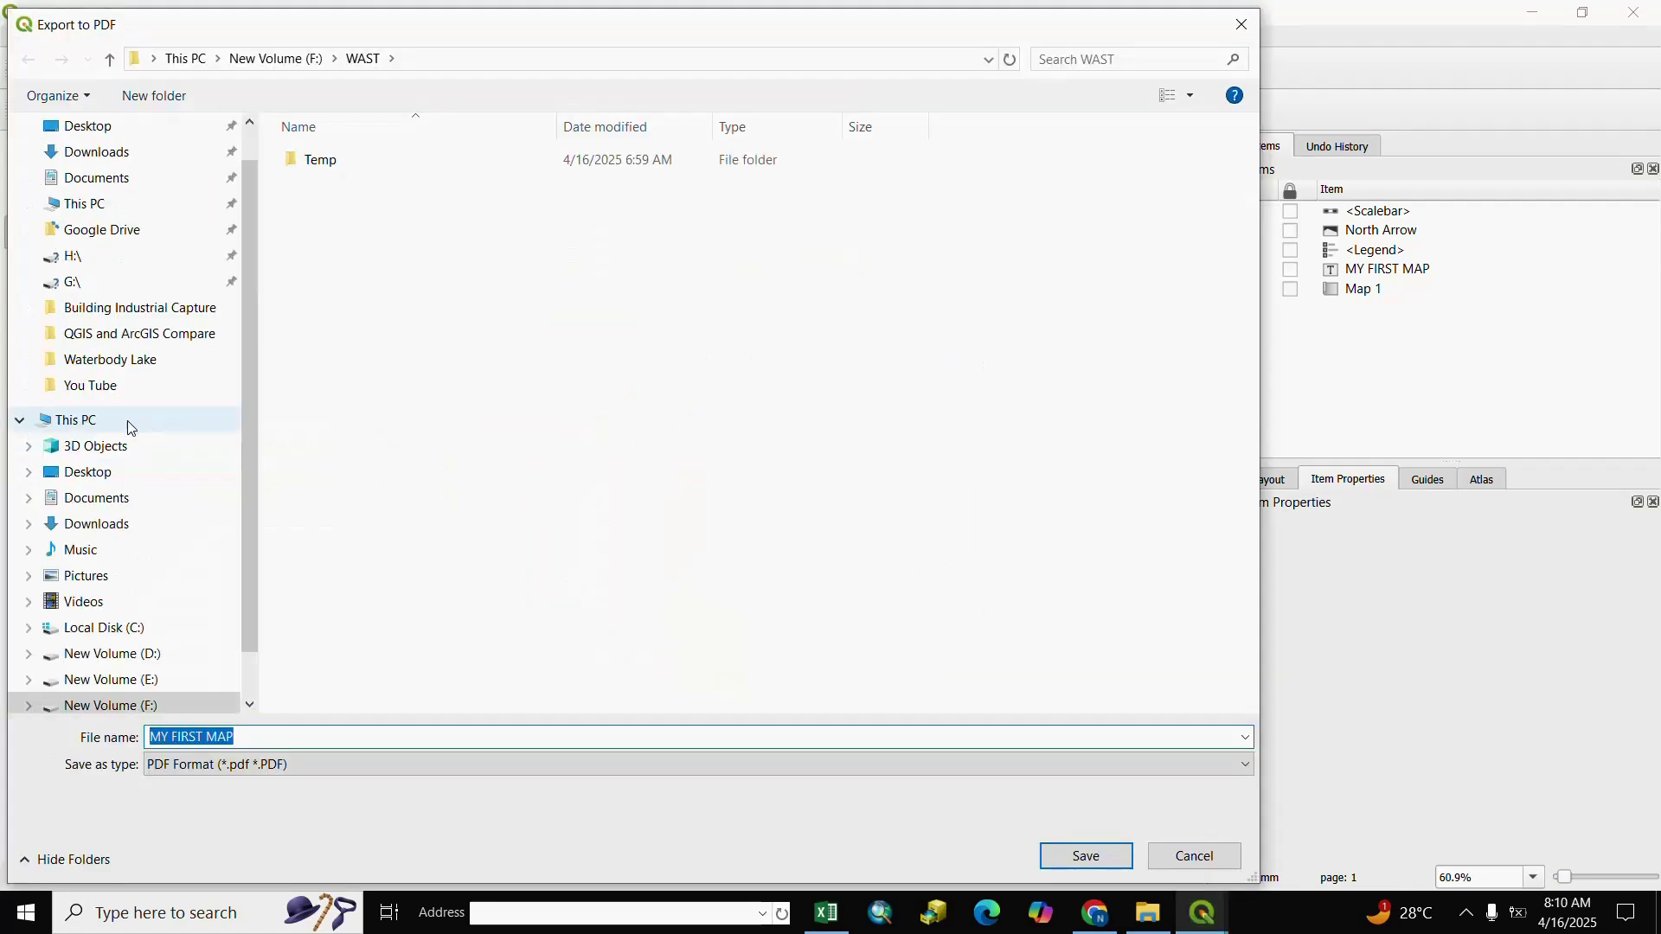
click(263, 739)
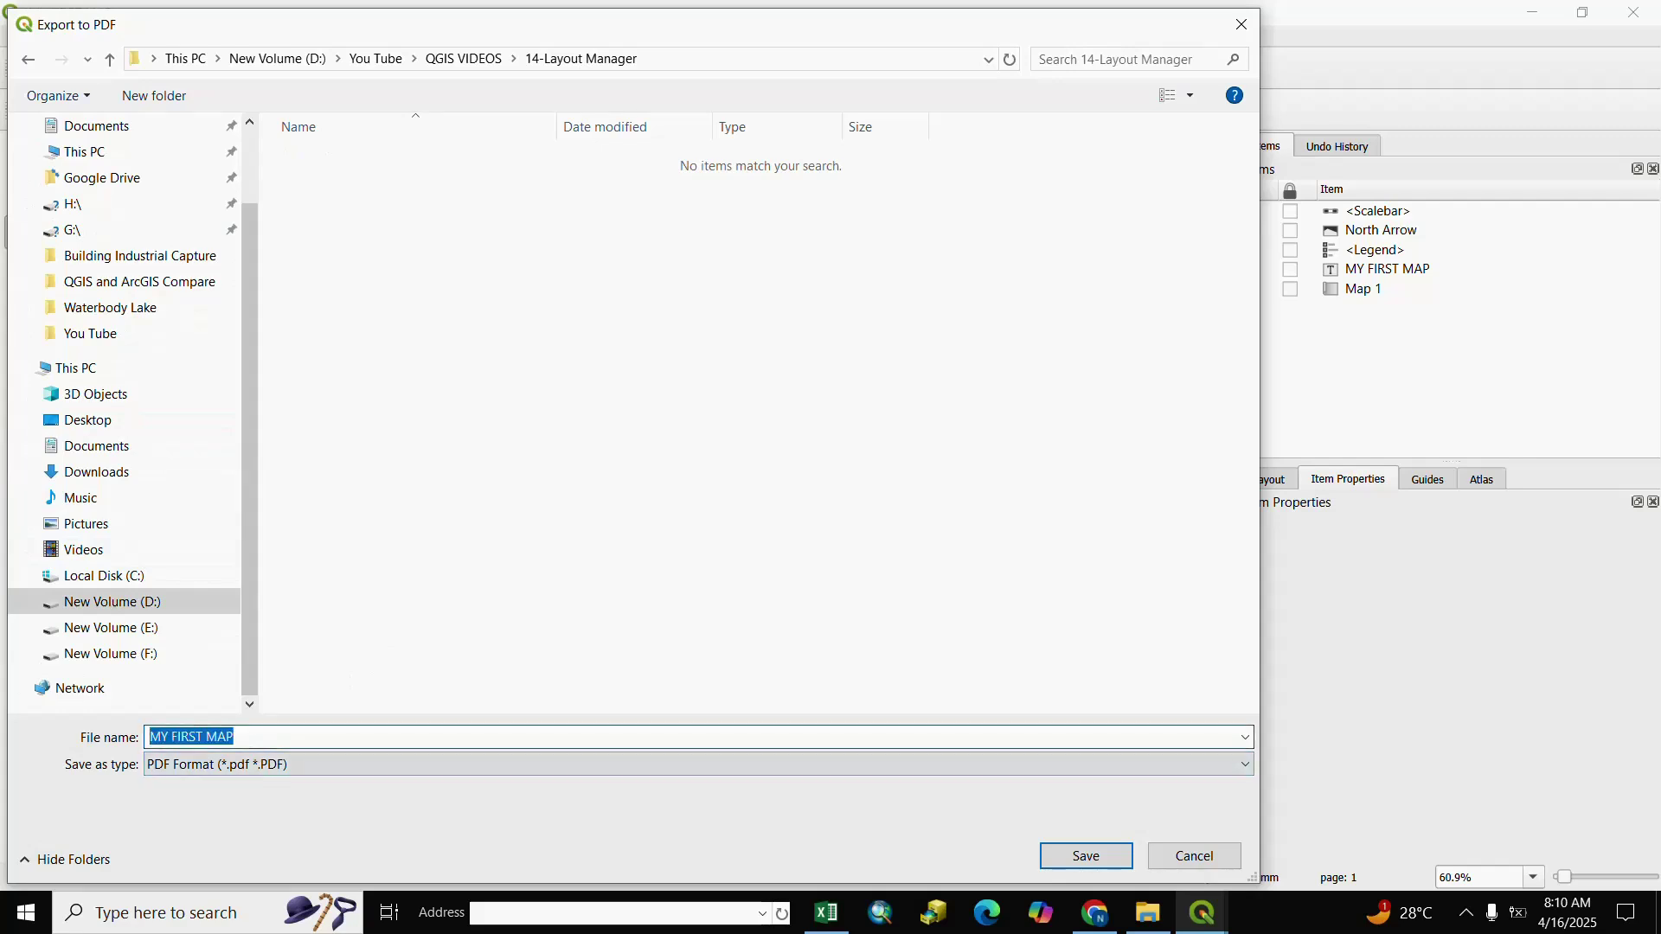
text(M)
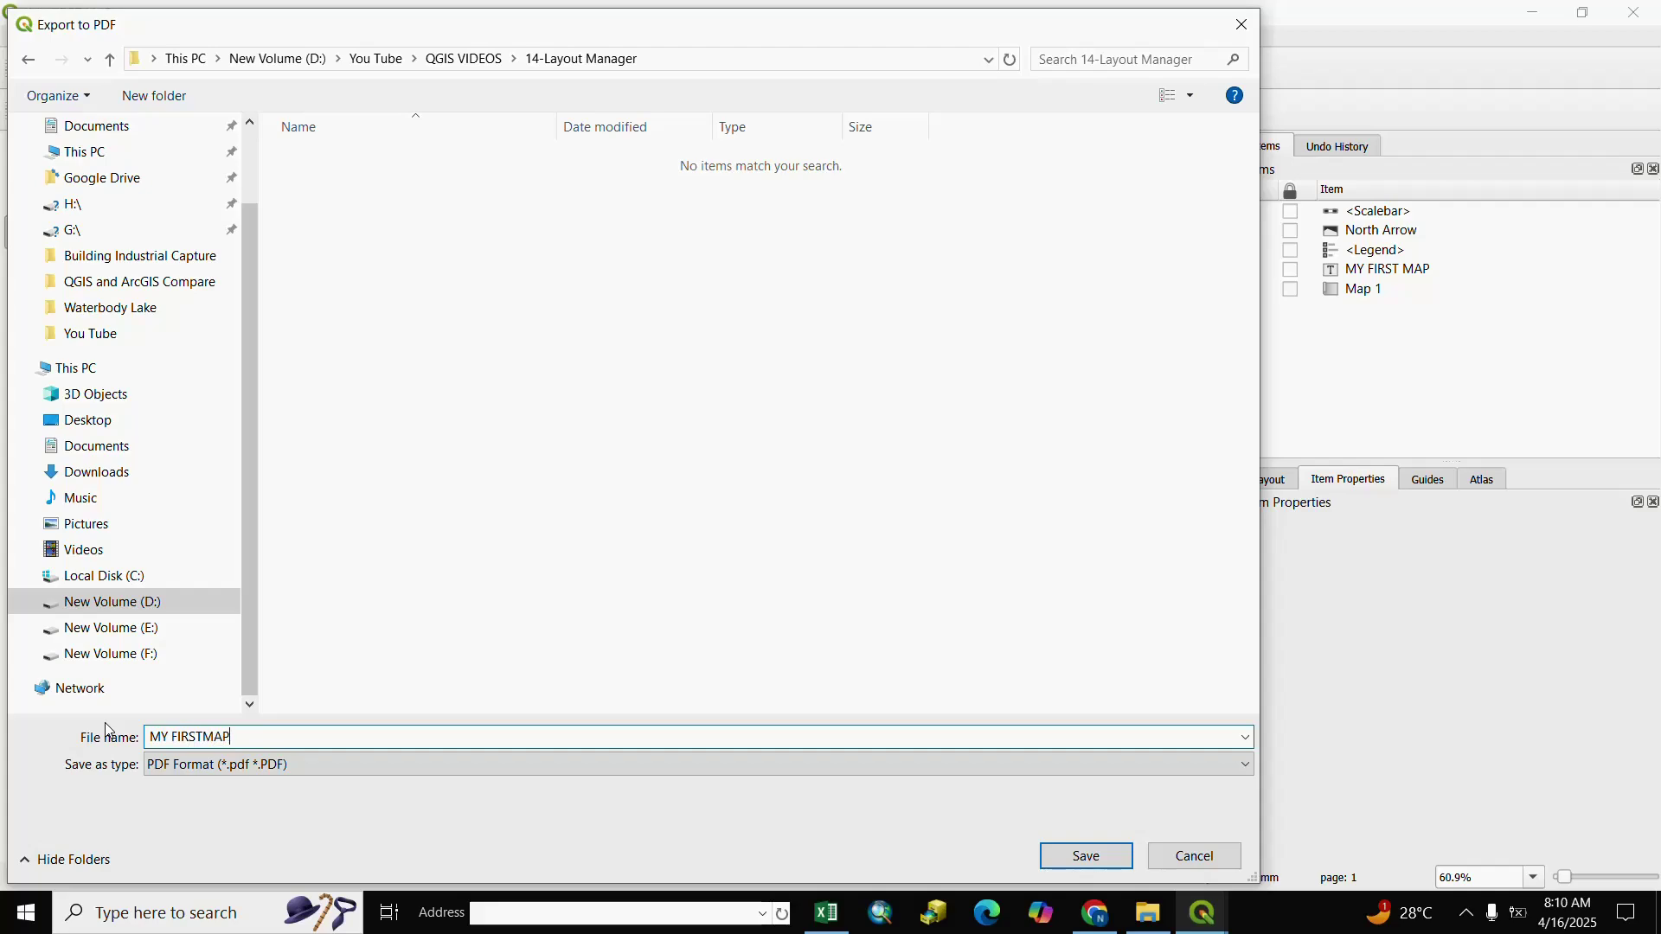
click(1084, 855)
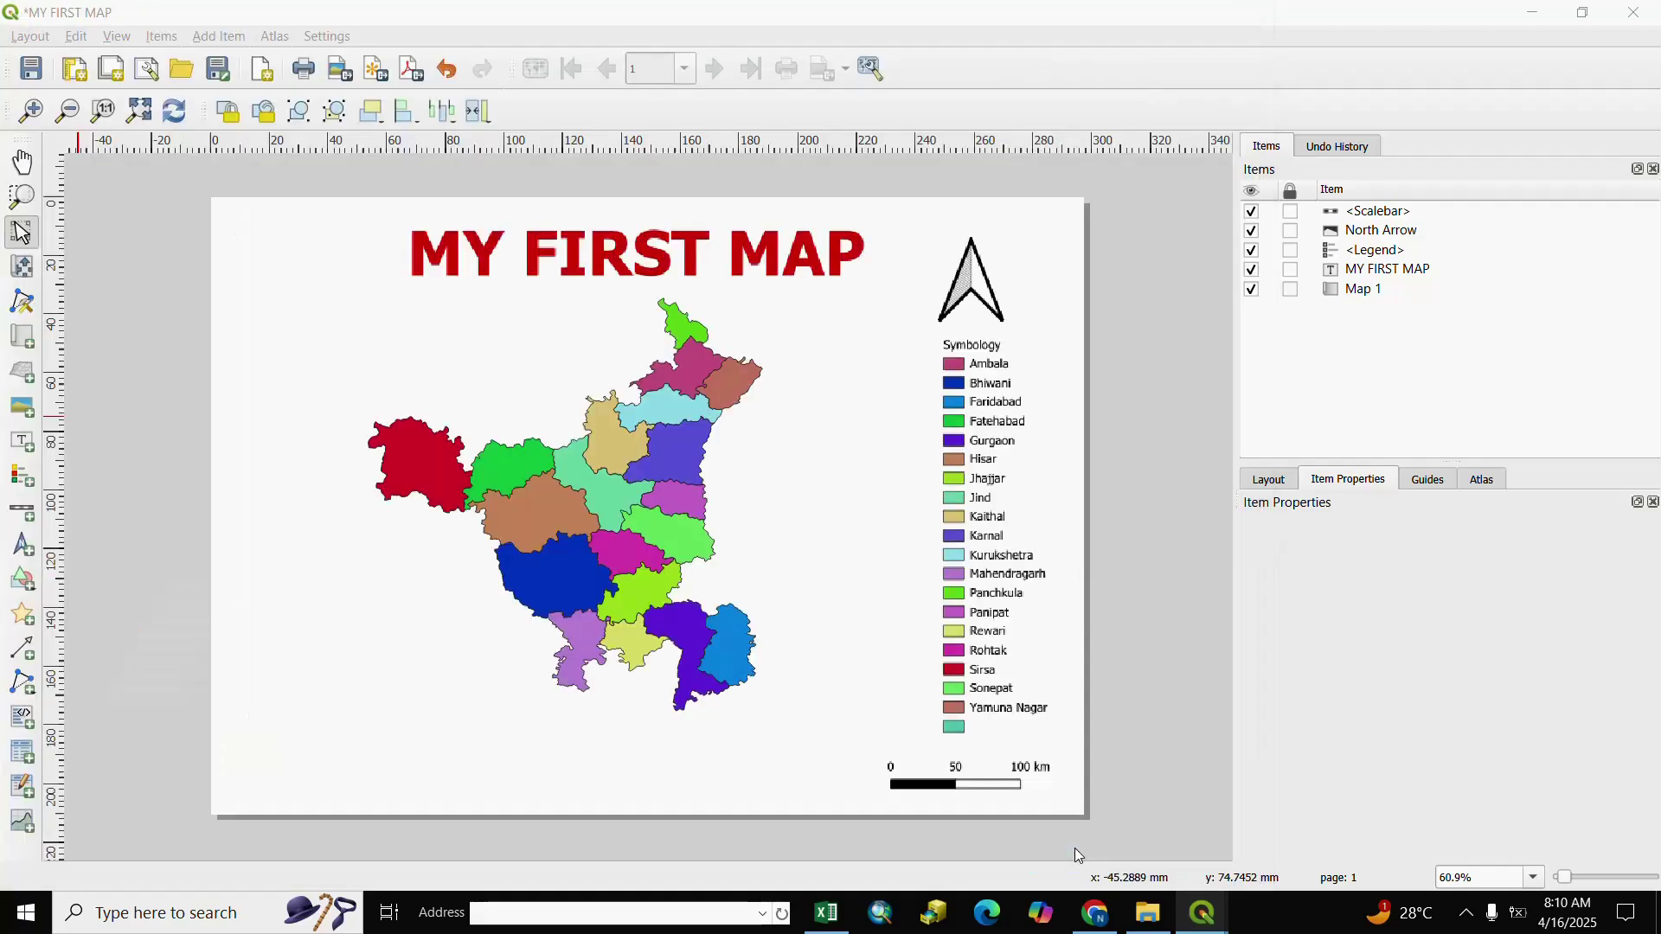
click(962, 794)
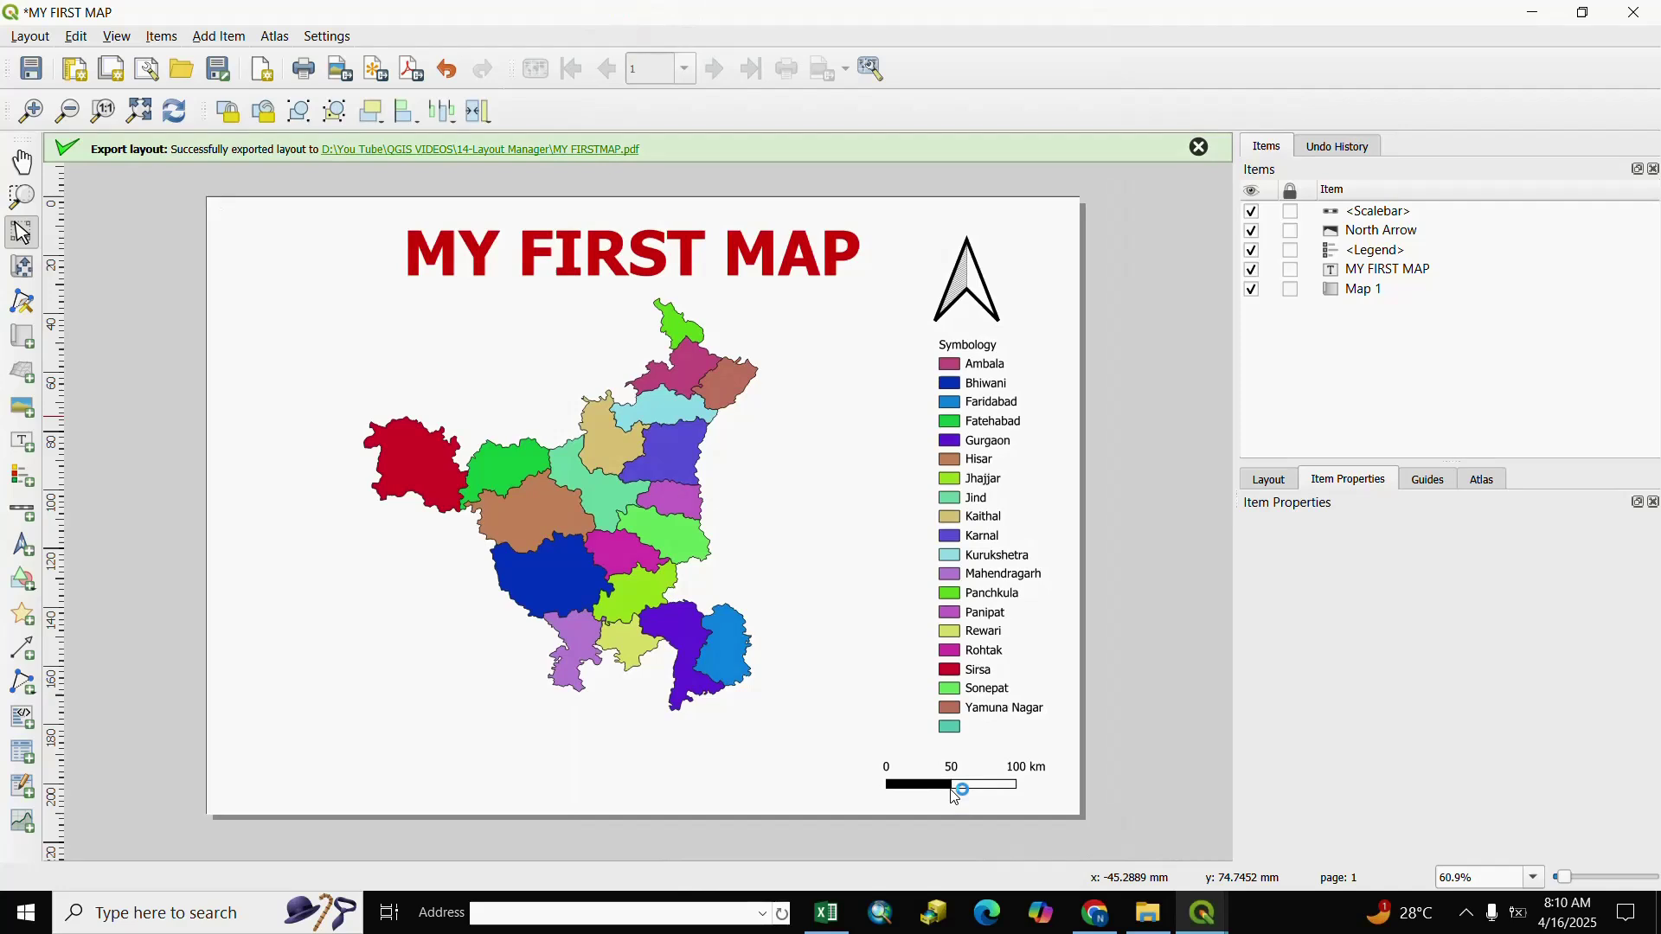
click(1198, 148)
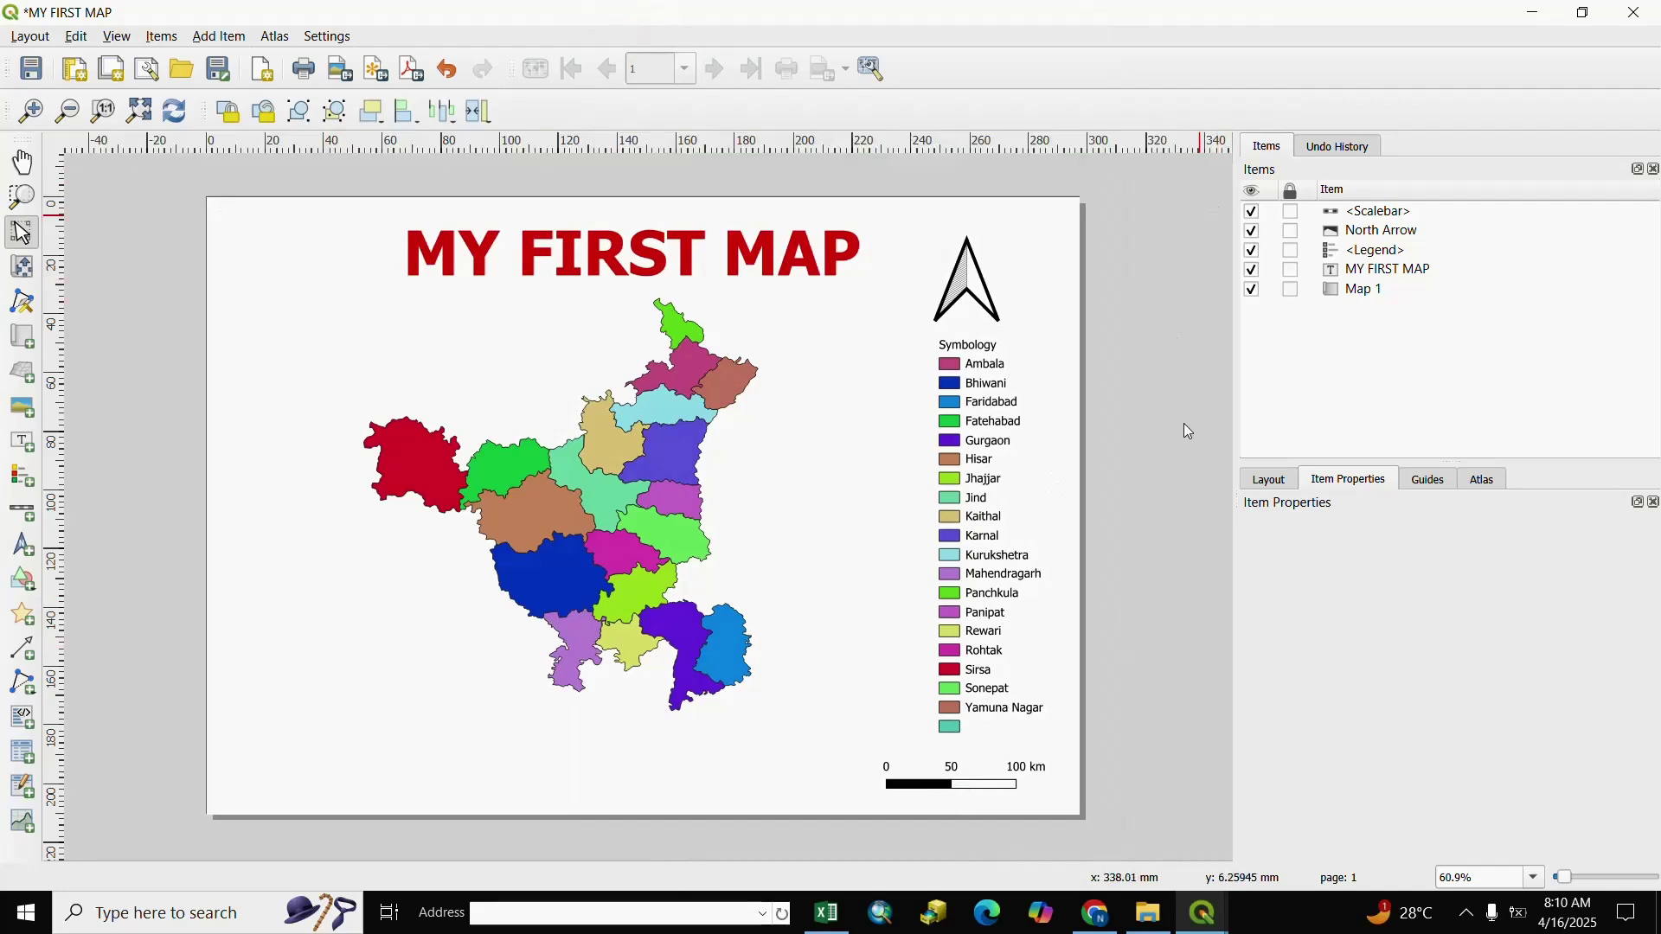
Switch to File Explorer and open the exported MY FIRSTMAP PDF to check the finished map
click(1147, 915)
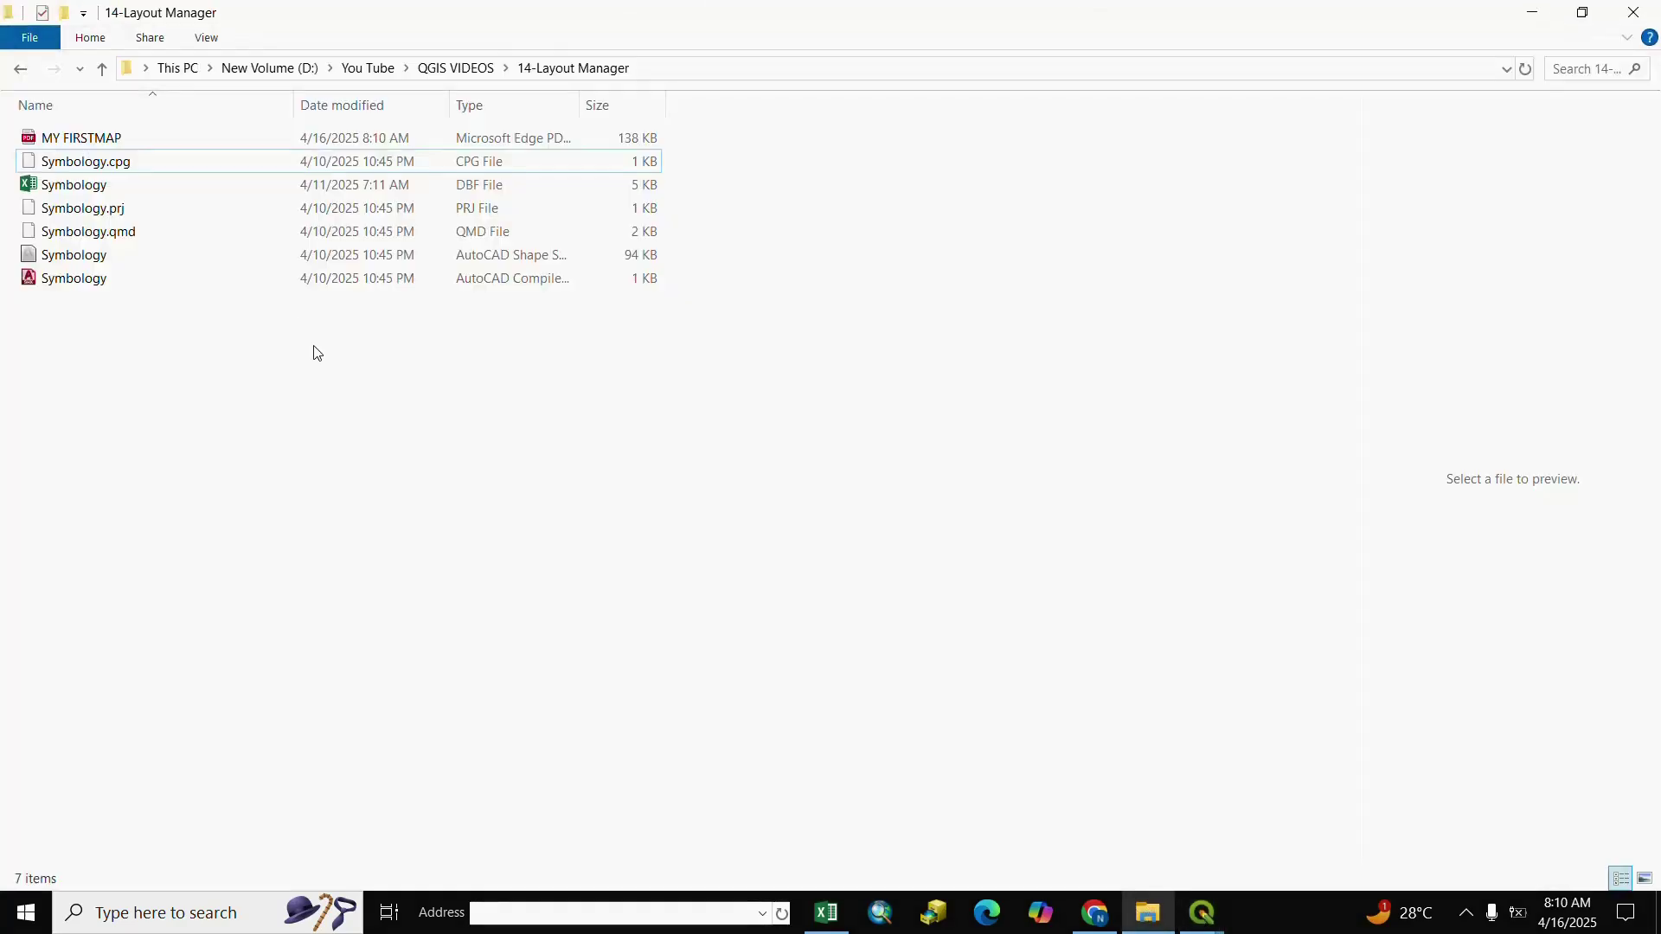
double_click(76, 137)
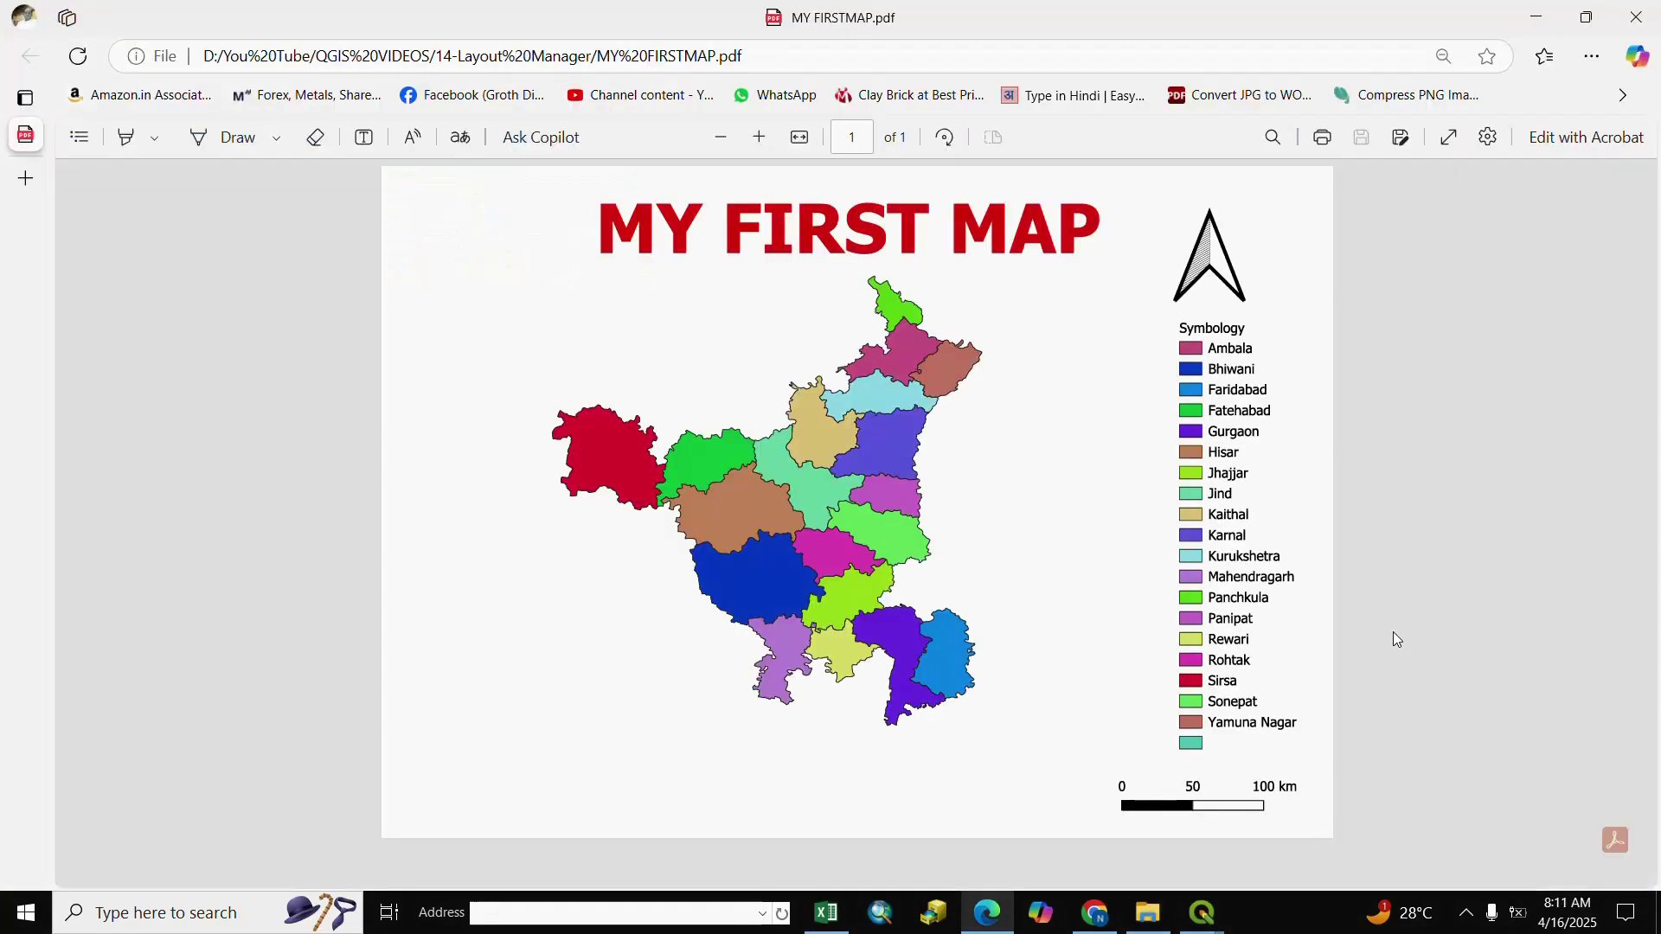